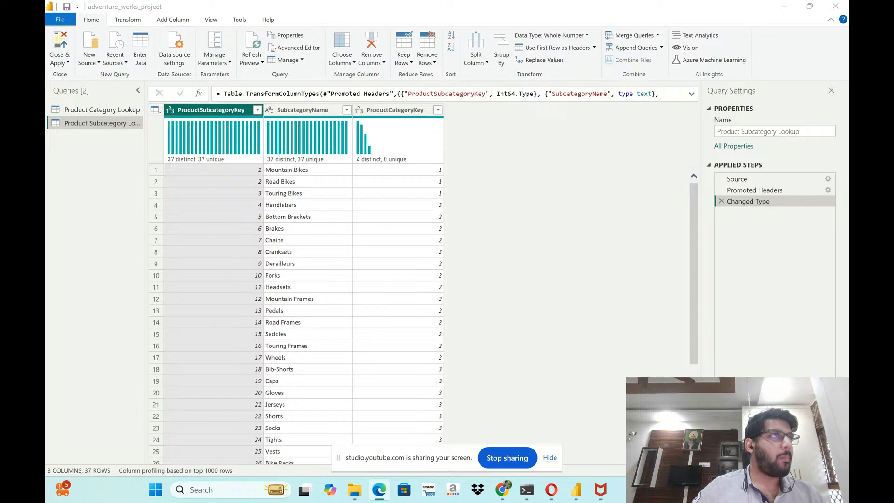
- Switch to the Power BI for Business Intelligence PDF, maximize its window and go to page 21
left_click_drag(47, 219, 493, 105)
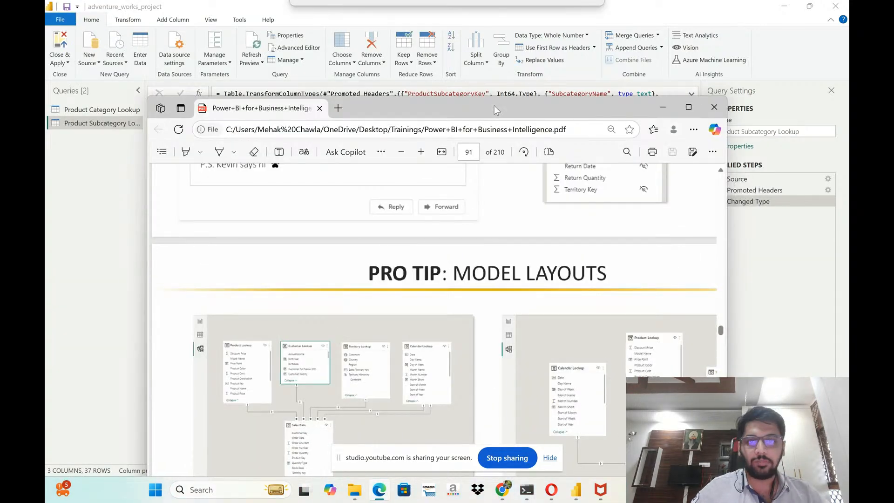
left_click(689, 107)
left_click(452, 55)
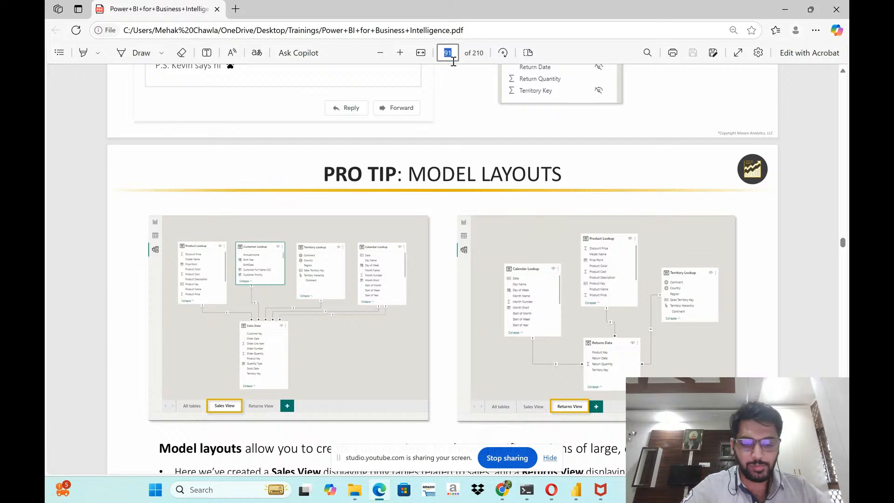
type("21")
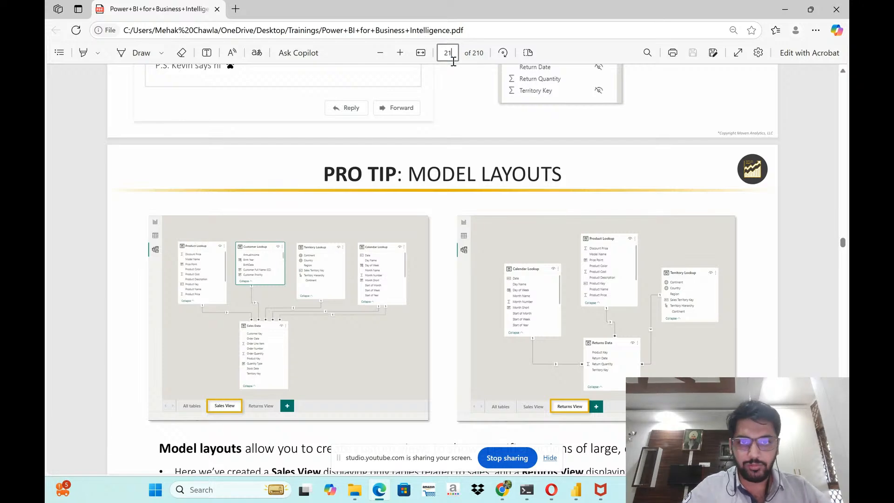
key("Return")
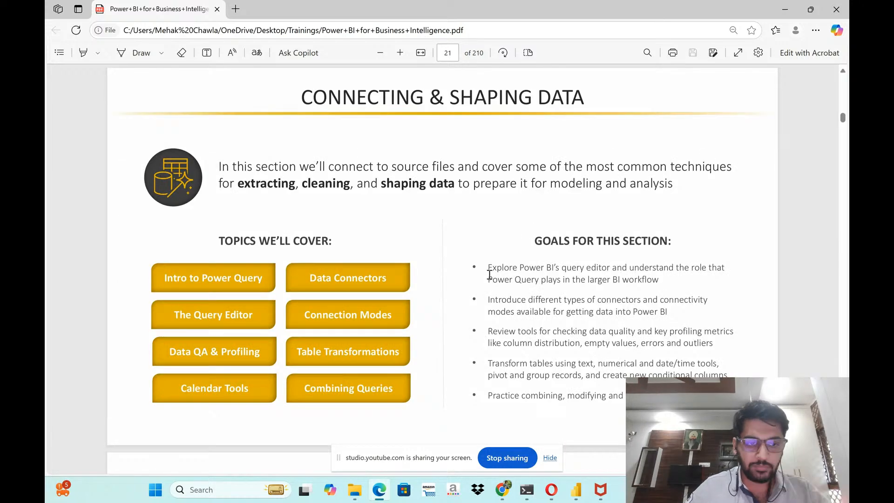
- Browse the PDF from page 21 to the Table Transformations assignment on page 27
scroll(487, 273, "down", 2)
scroll(489, 278, "down", 15)
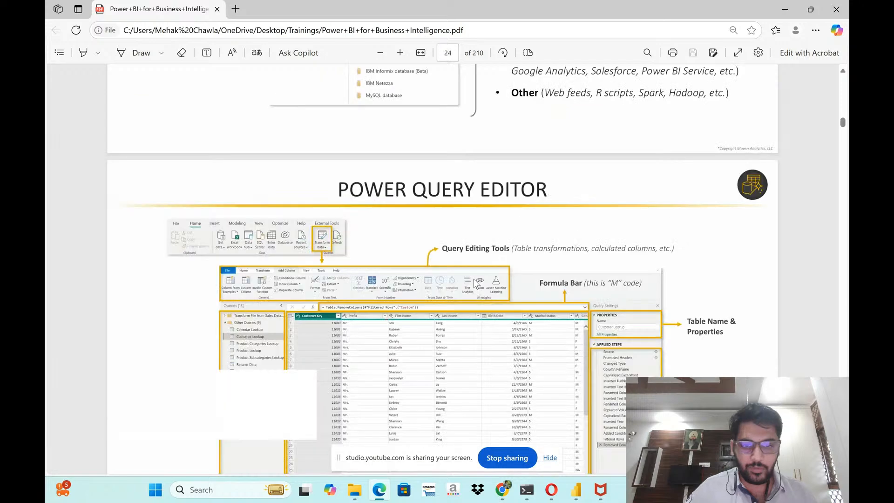
scroll(424, 288, "down", 5)
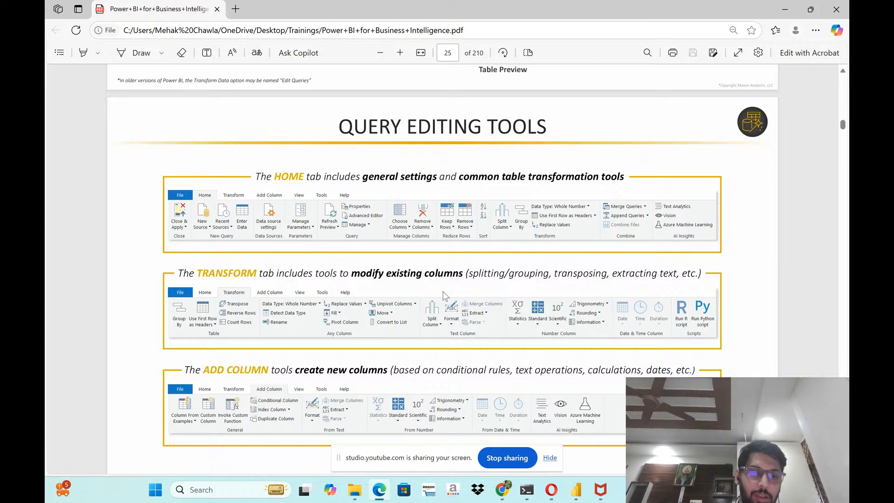
scroll(514, 317, "down", 15)
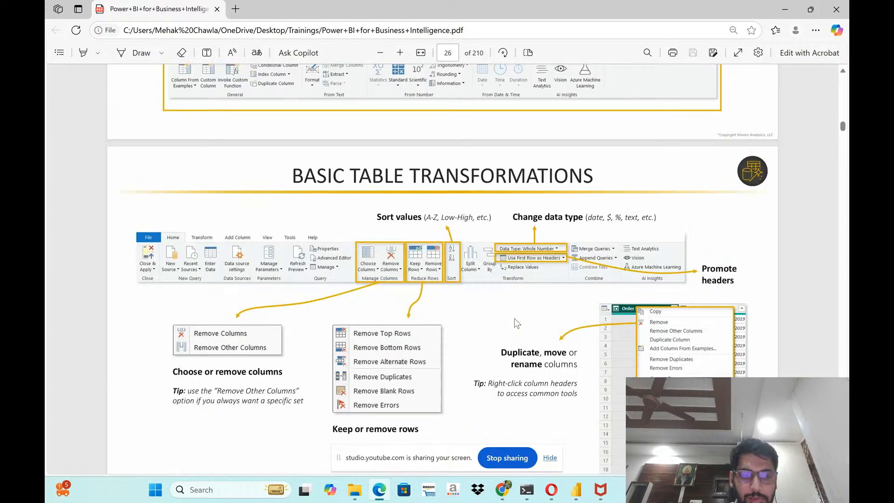
scroll(516, 323, "down", 5)
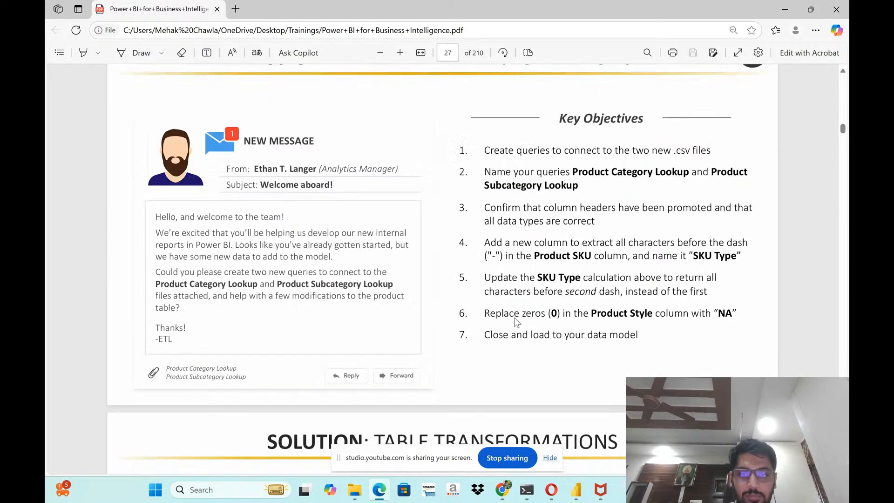
scroll(516, 322, "up", 1)
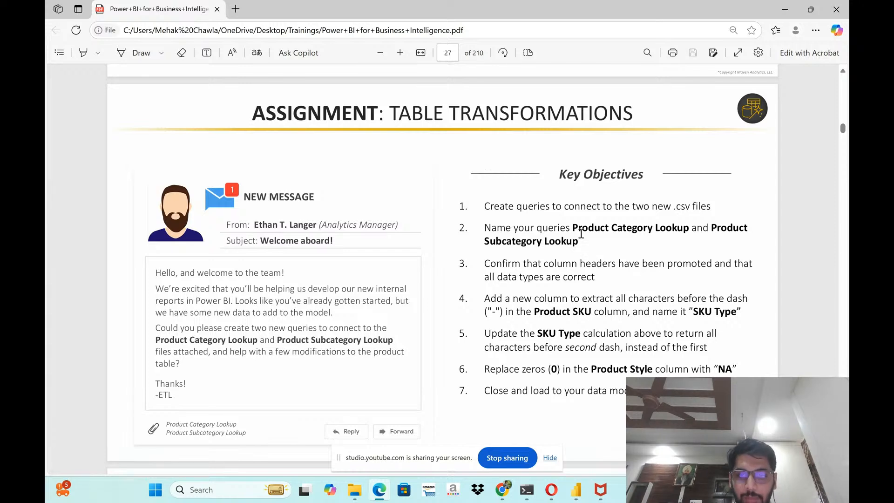
- Read through the assignment's key objectives on query names, promoted headers, data types, SKU Type and Product Style
left_click_drag(574, 226, 693, 227)
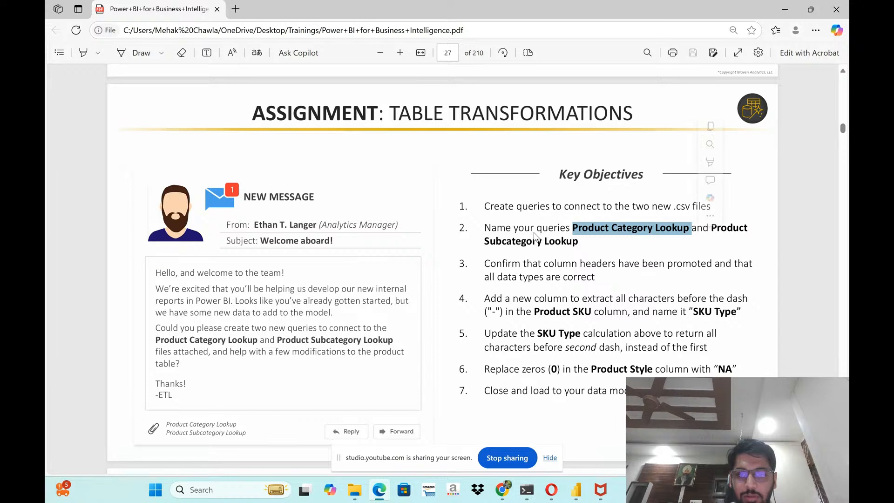
triple_click(516, 236)
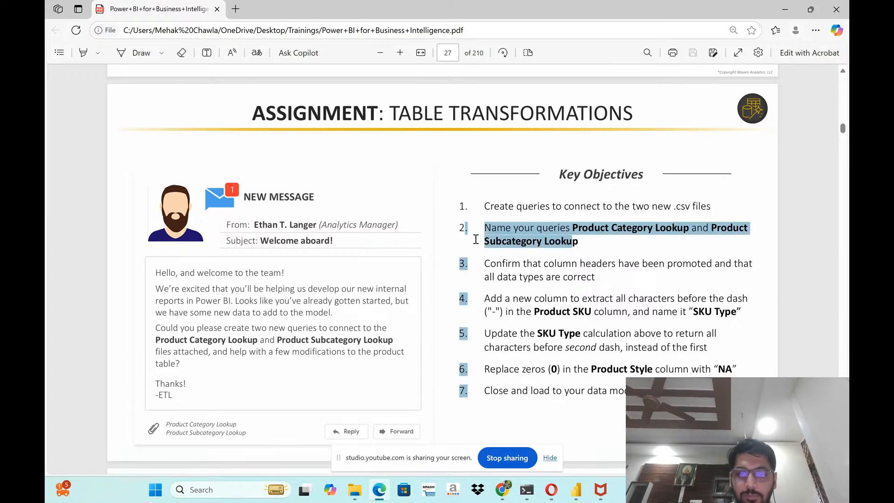
left_click(495, 265)
left_click_drag(495, 264, 639, 275)
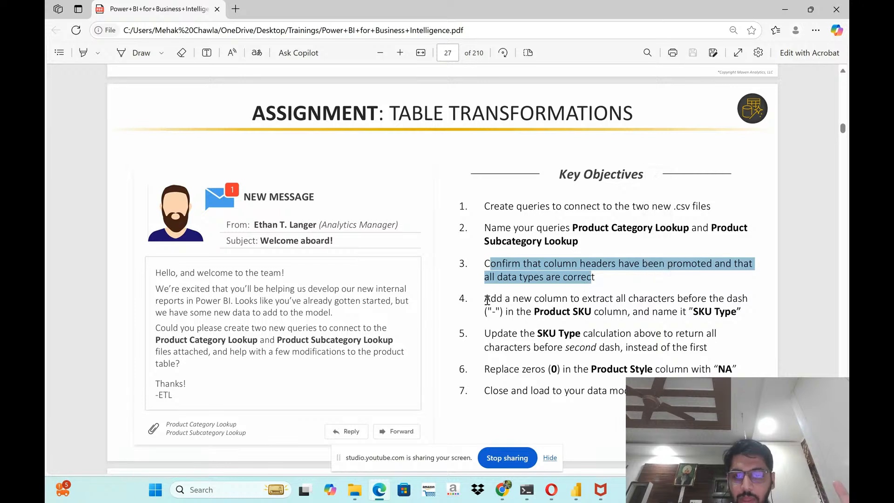
left_click_drag(486, 299, 738, 371)
left_click(661, 272)
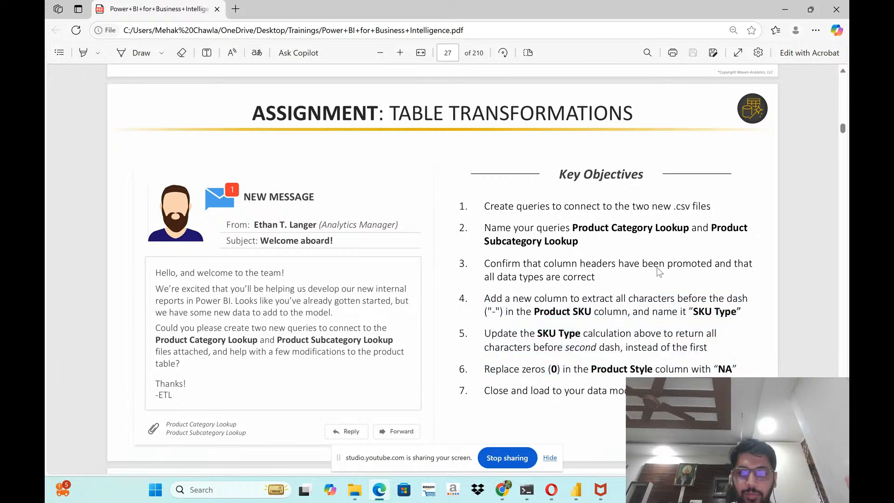
- Return to the Power Query Editor, widen the query list and display the Product Category Lookup query
left_click_drag(656, 10, 47, 163)
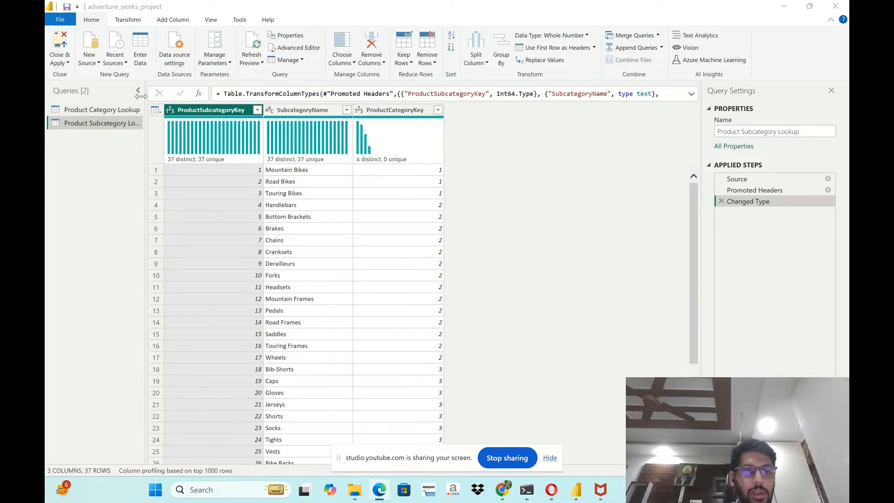
left_click_drag(146, 97, 187, 97)
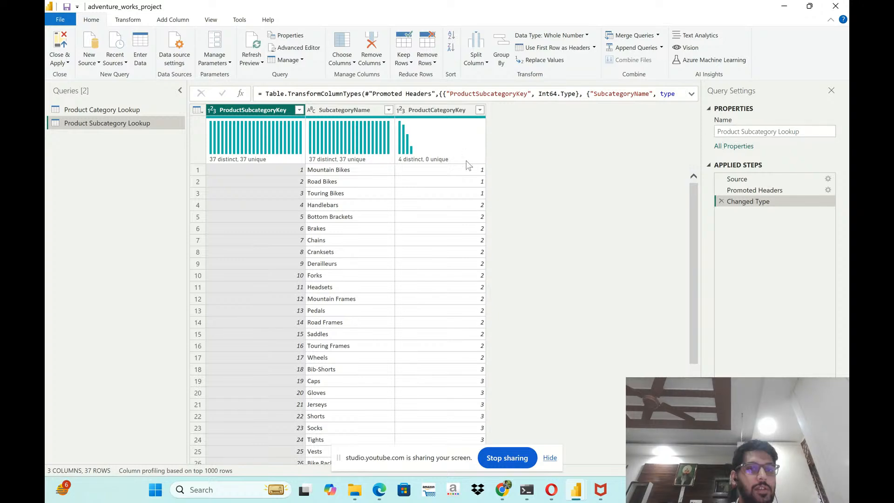
left_click(102, 110)
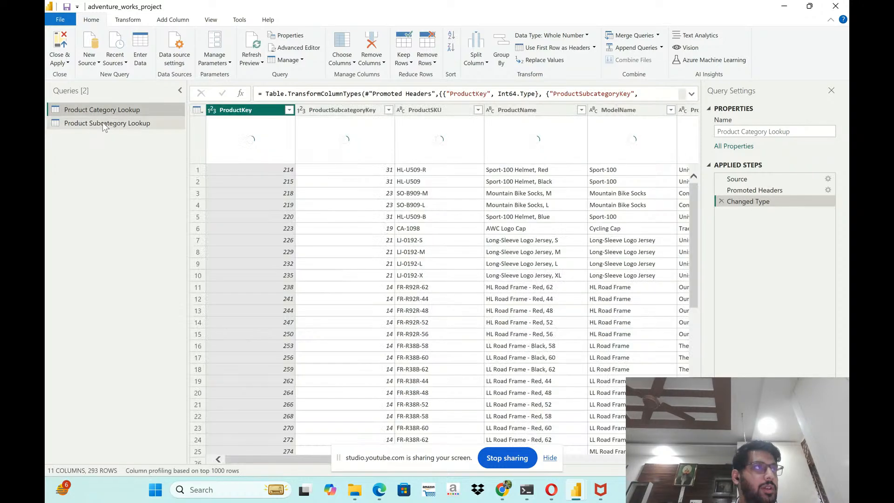
left_click(103, 123)
left_click(97, 110)
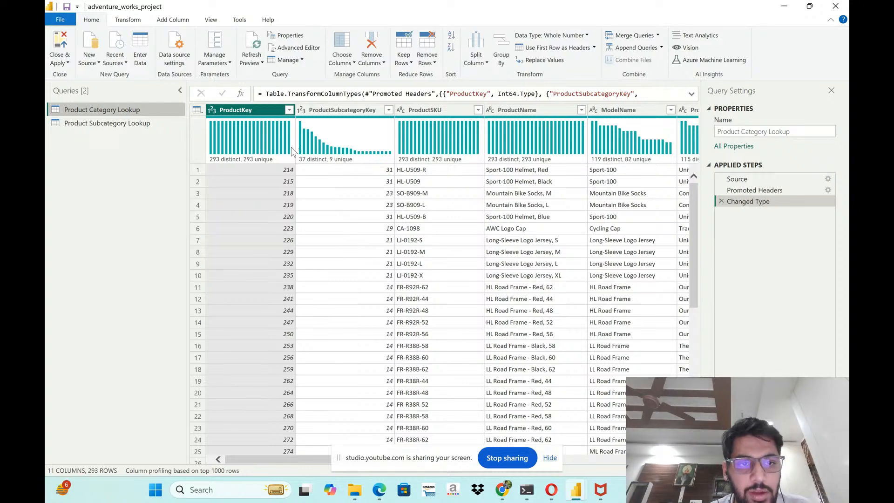
- Examine the column statistics and value distribution of ProductKey and ProductSubcategoryKey in Product Category Lookup
mouse_move(292, 151)
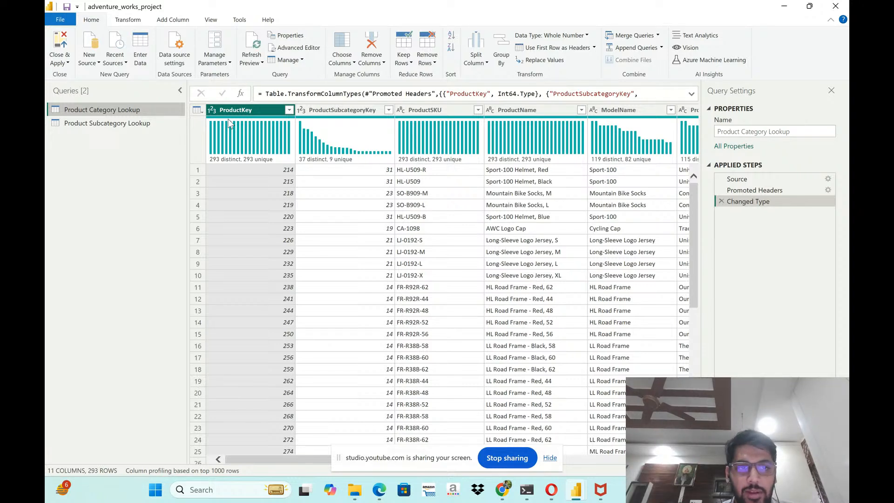
left_click(353, 113)
left_click(256, 114)
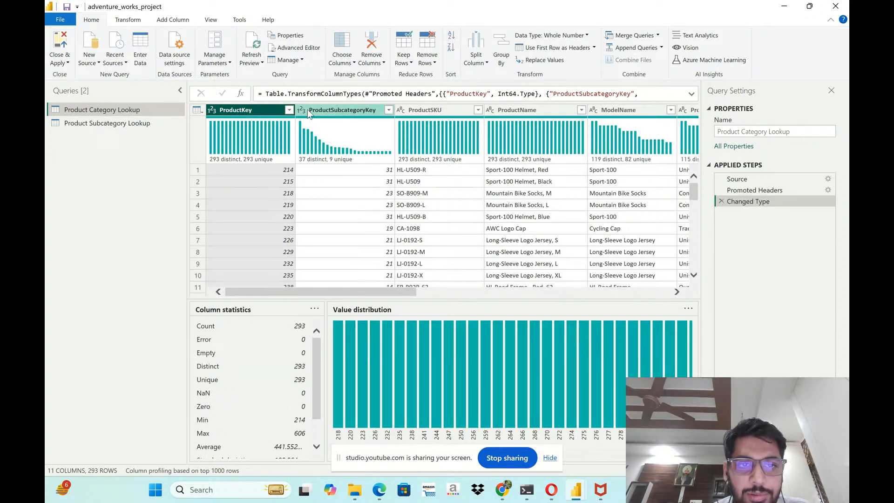
left_click(308, 110)
left_click(262, 110)
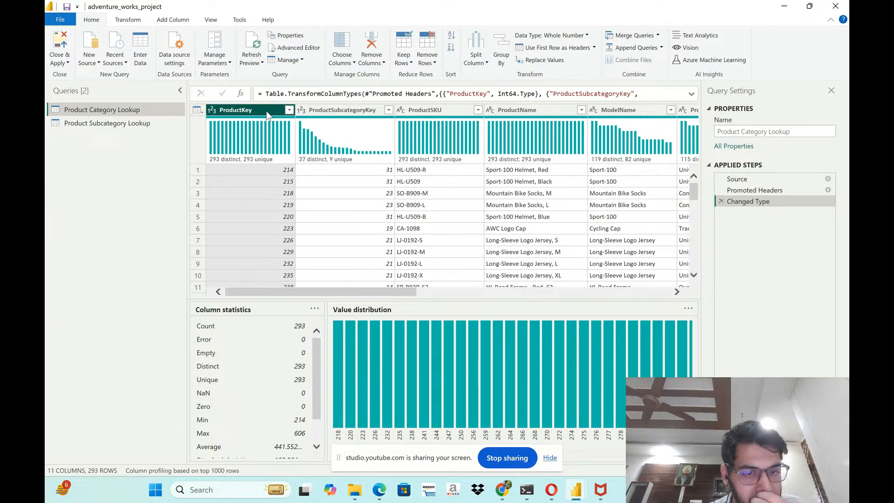
left_click(329, 110)
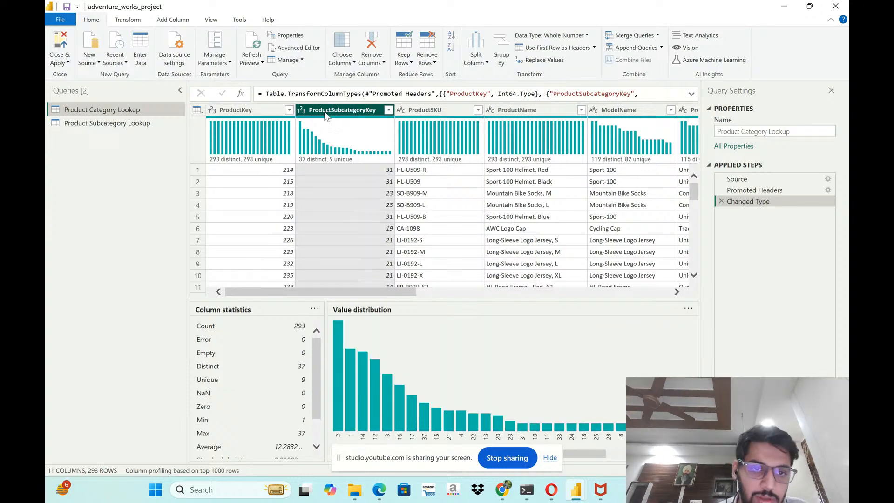
mouse_move(350, 126)
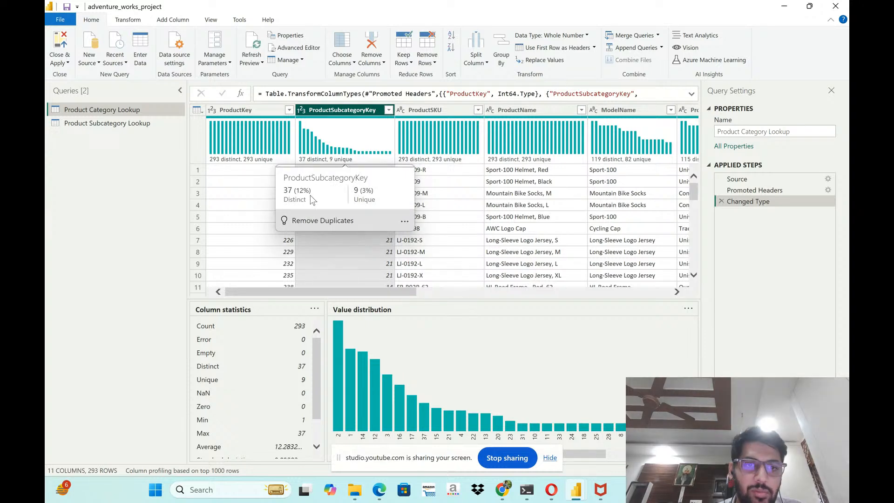
- Review the column profiles from ProductSKU and ProductName through ModelName and ProductDescription to ProductSize
left_click(447, 114)
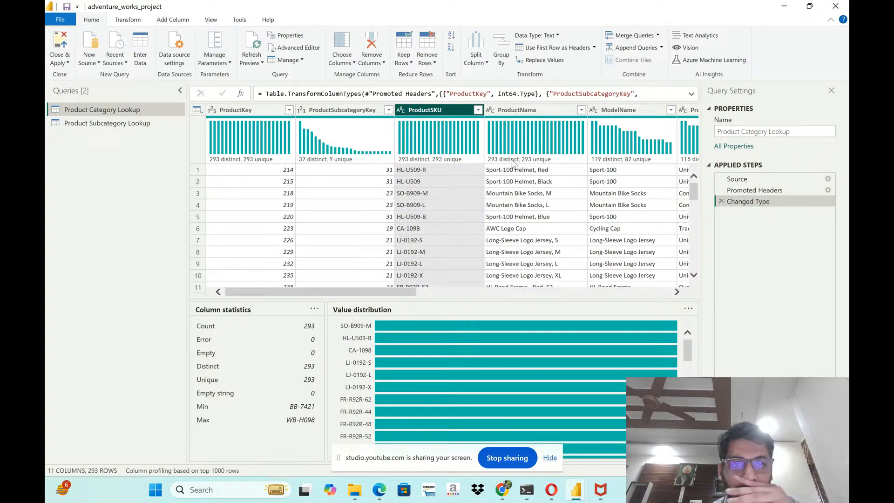
mouse_move(408, 126)
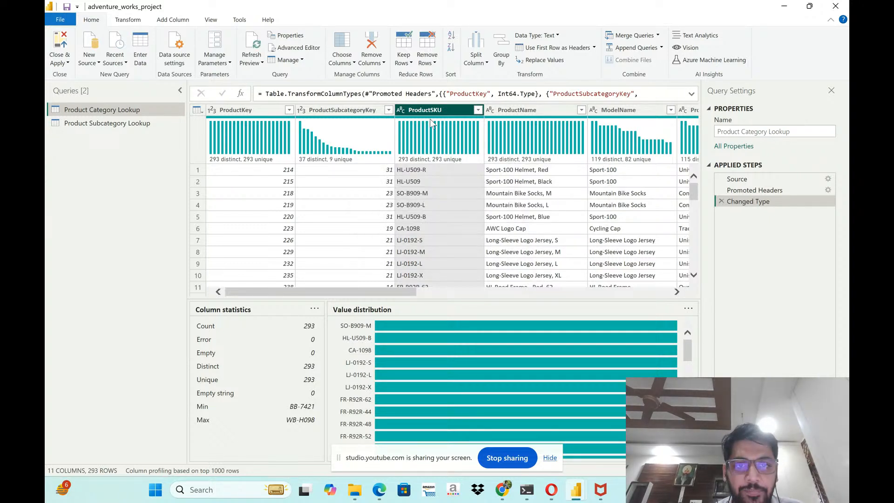
left_click(511, 113)
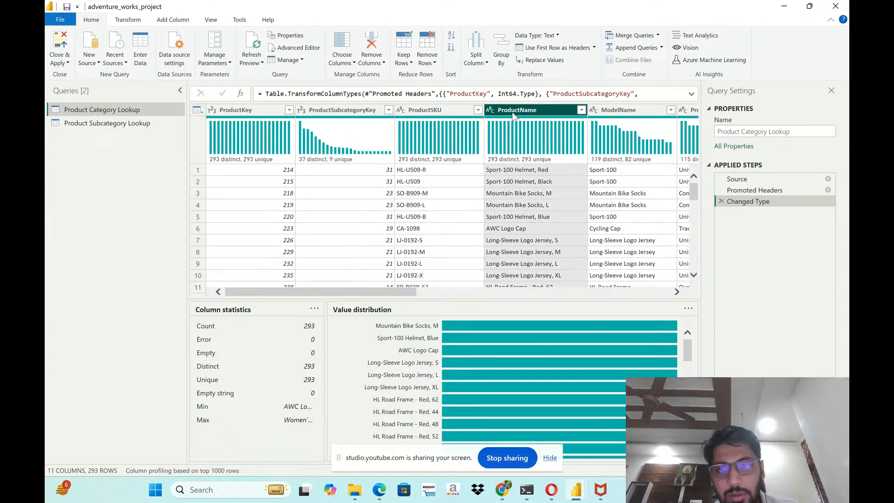
key("Right")
key("Right")
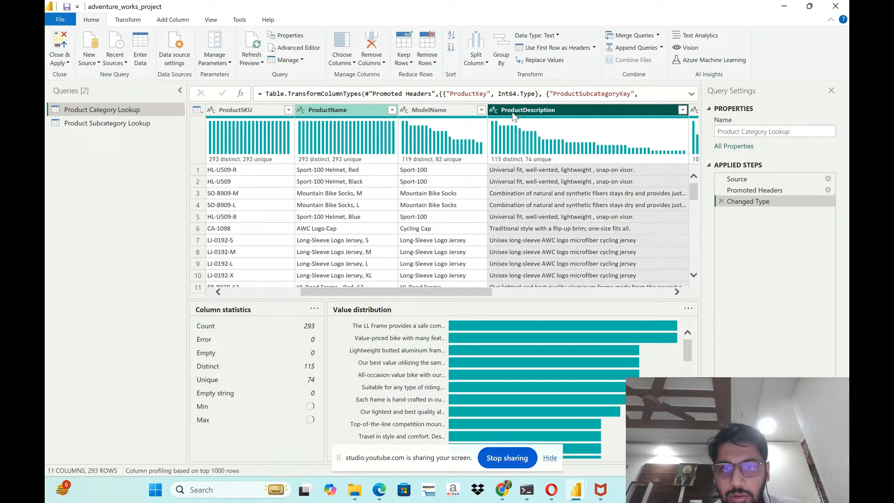
key("Right")
key("Right")
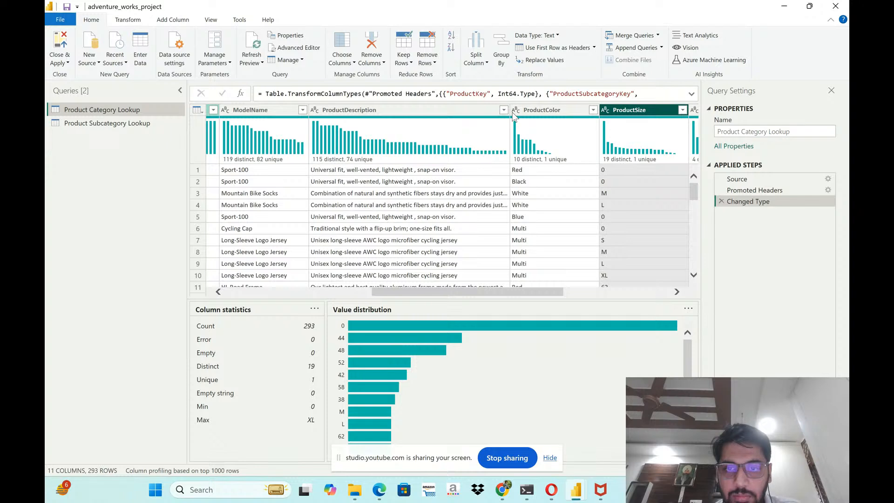
- Check the column statistics from ProductColor through ProductStyle to ProductPrice
left_click(518, 115)
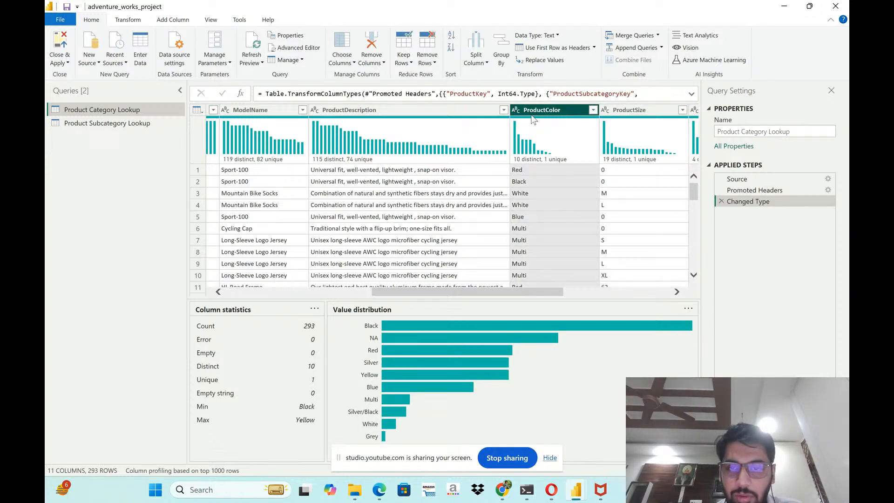
key("Right")
key("Right")
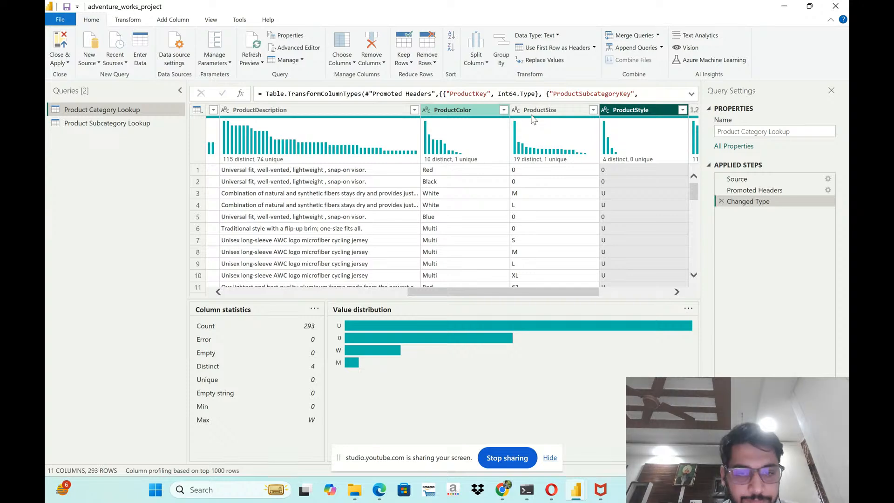
key("Right")
key("Right")
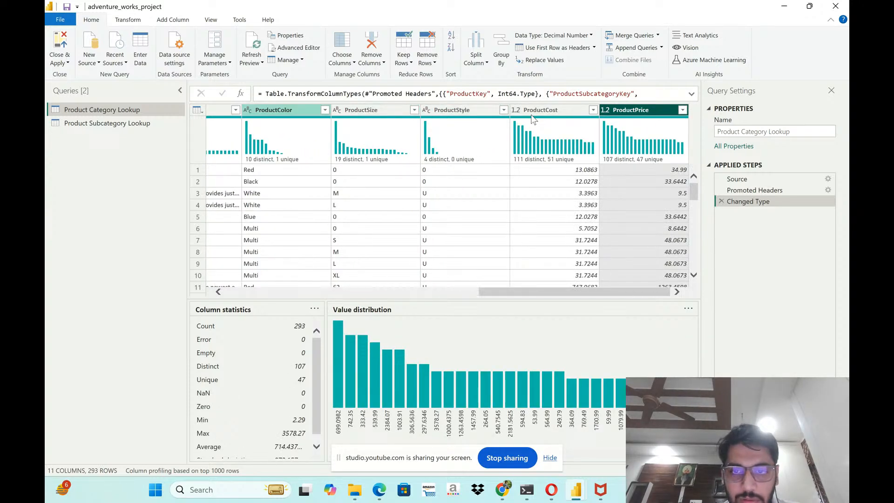
- Compare the data types and value distributions of ProductSize, ProductStyle, ProductCost and ProductPrice
key("Left")
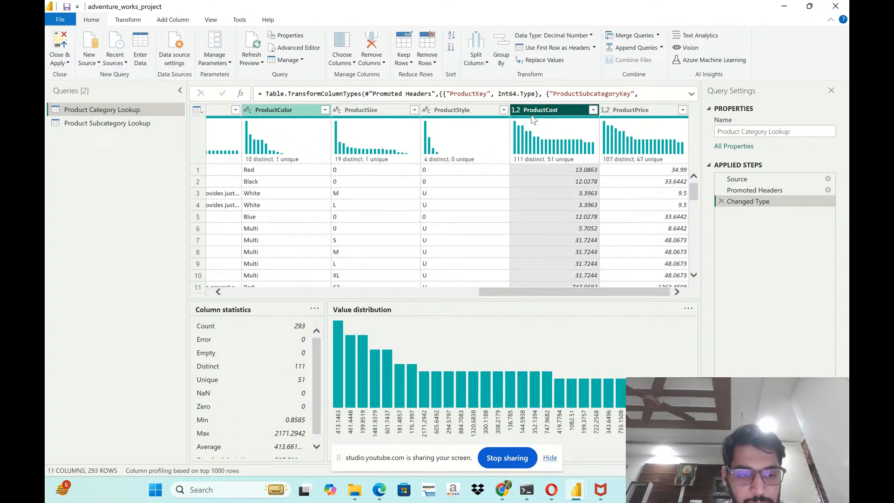
key("Right")
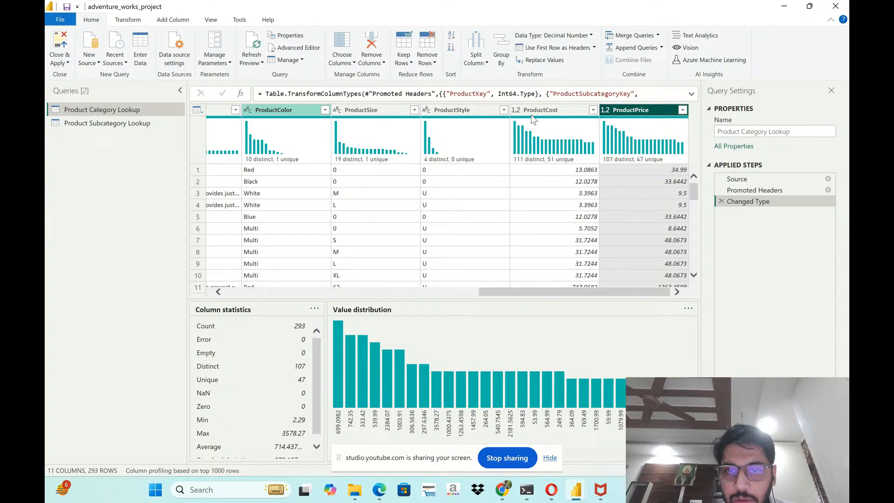
key("Left")
key("Left")
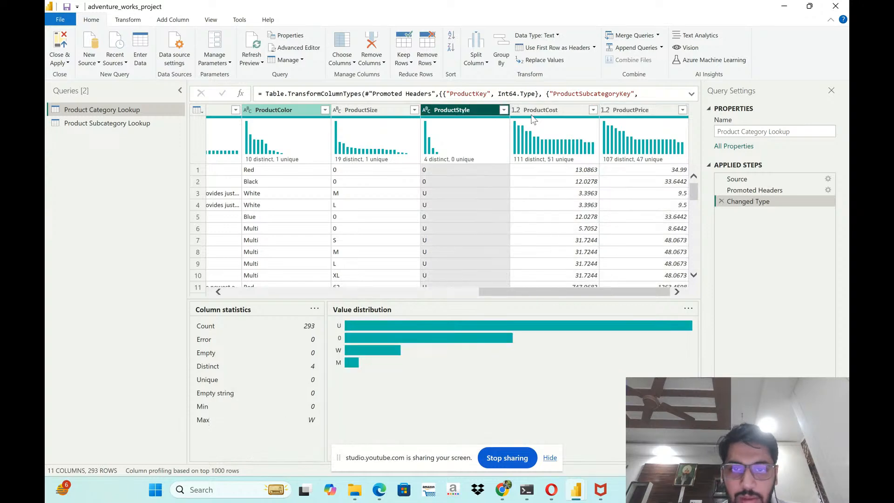
key("Left")
key("Left")
key("Right")
key("Right")
key("Right")
key("Right")
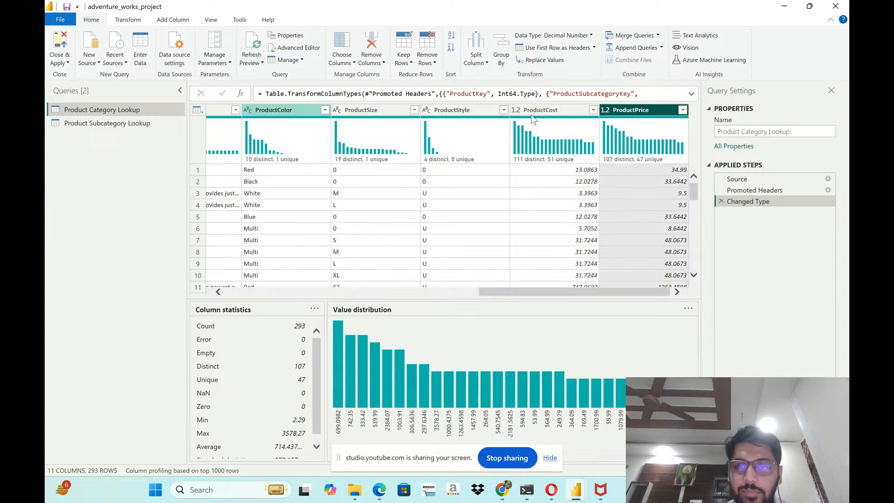
- Review the column profiles of ProductSubcategoryKey, SubcategoryName and ProductCategoryKey in the Product Subcategory Lookup query
left_click(133, 124)
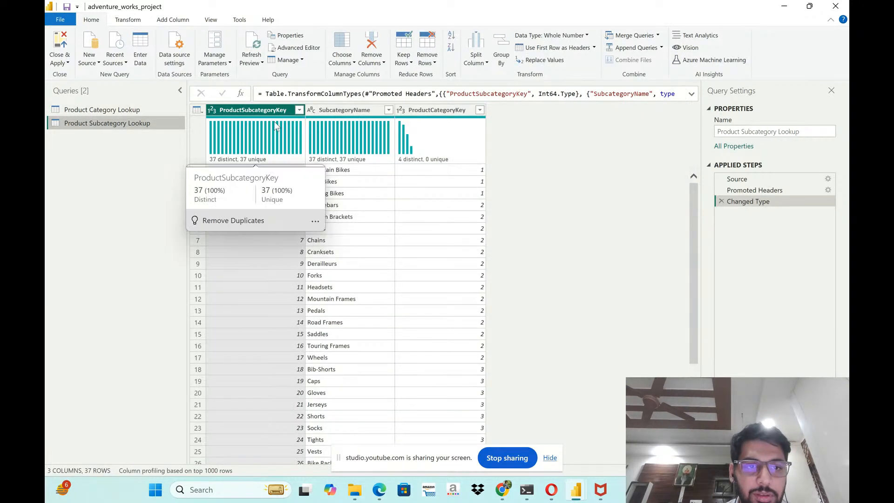
mouse_move(269, 121)
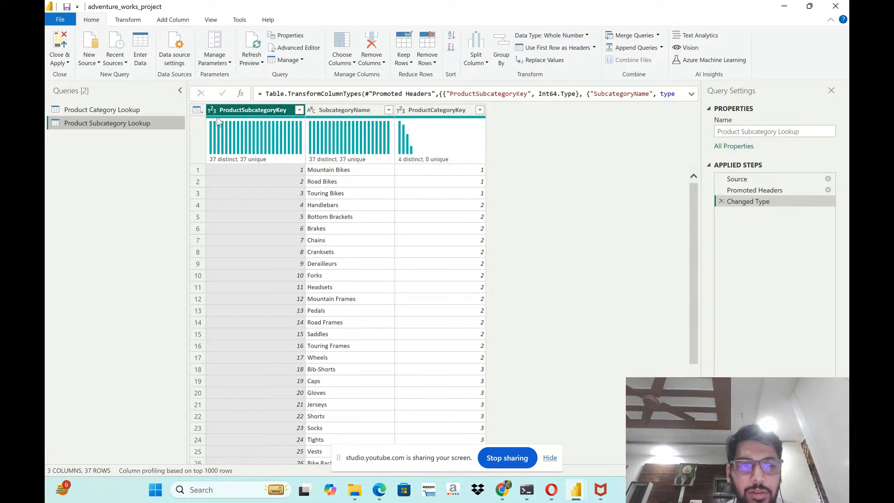
left_click(338, 114)
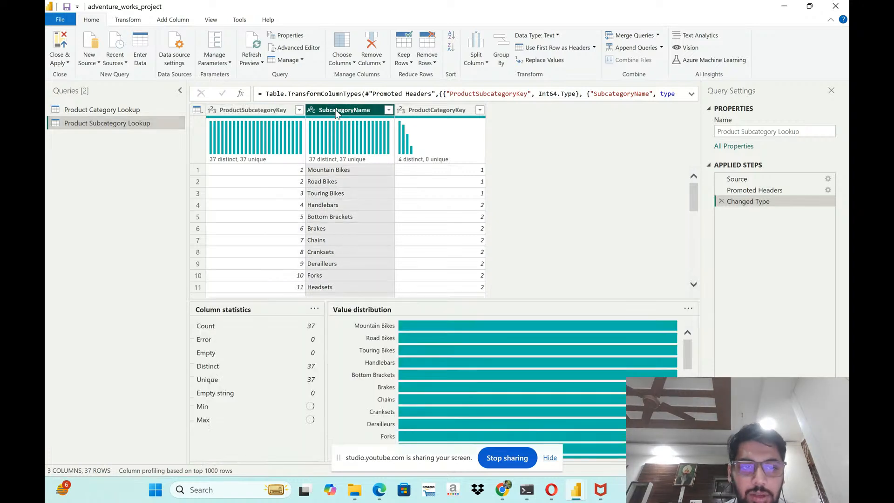
left_click(415, 116)
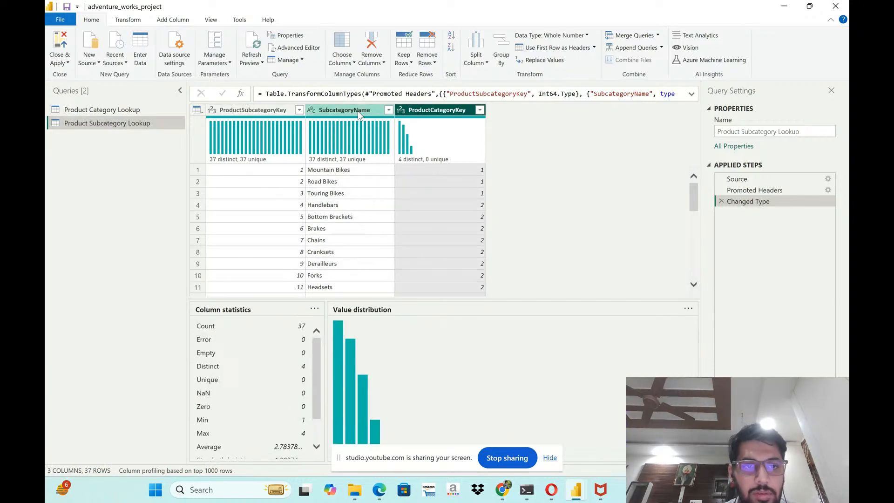
left_click(358, 111)
left_click(417, 111)
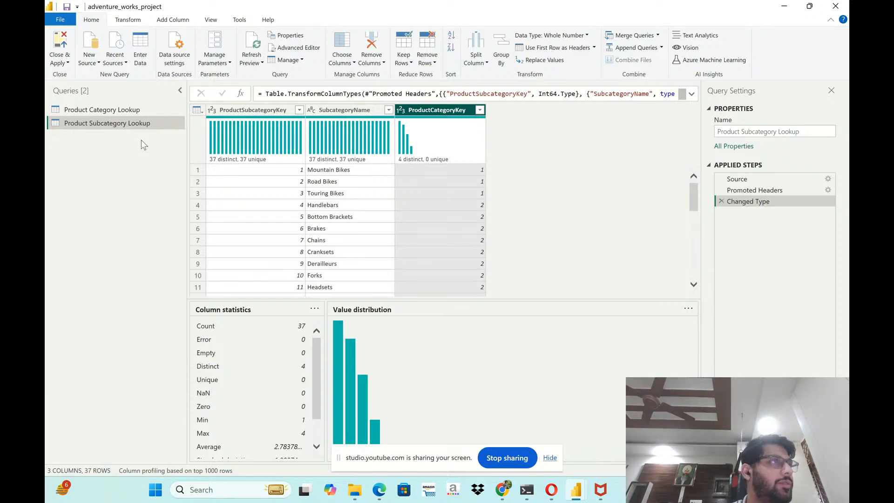
key("alt+Tab")
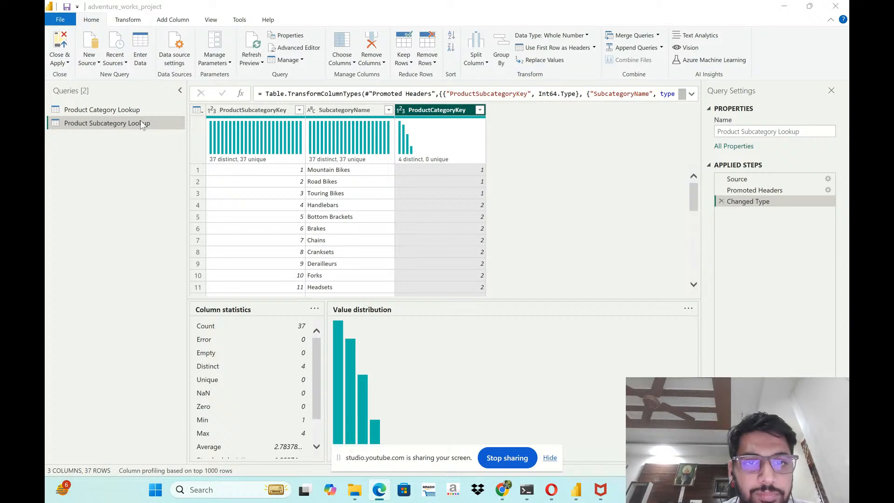
- In Product Category Lookup, add a column extracting the ProductSKU text before the "-" delimiter, scanning from the start of the input
left_click(84, 112)
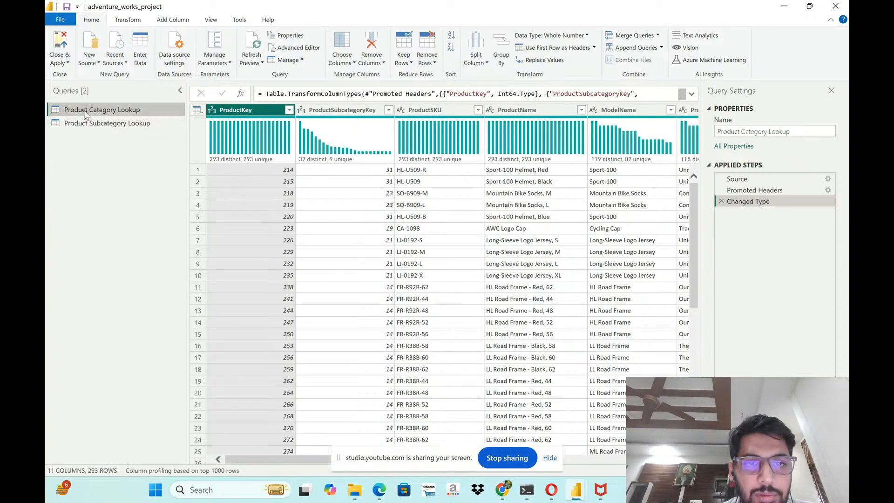
left_click(434, 110)
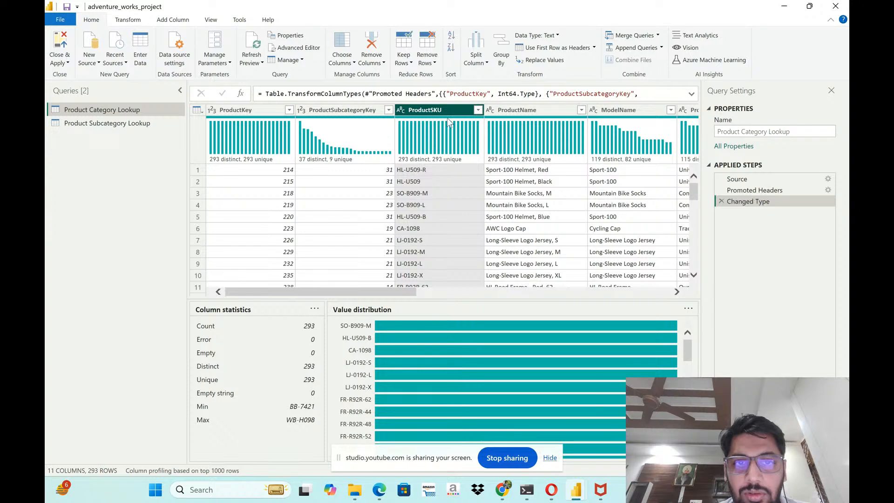
left_click(186, 20)
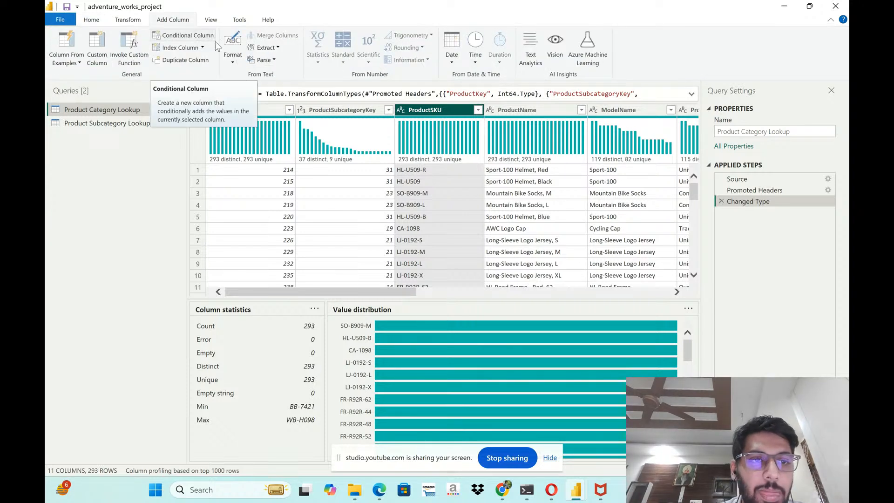
left_click(274, 49)
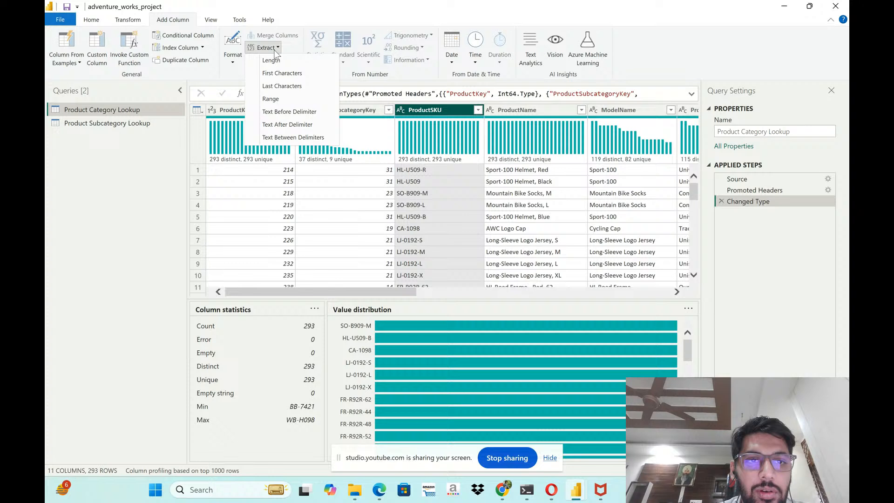
left_click(295, 113)
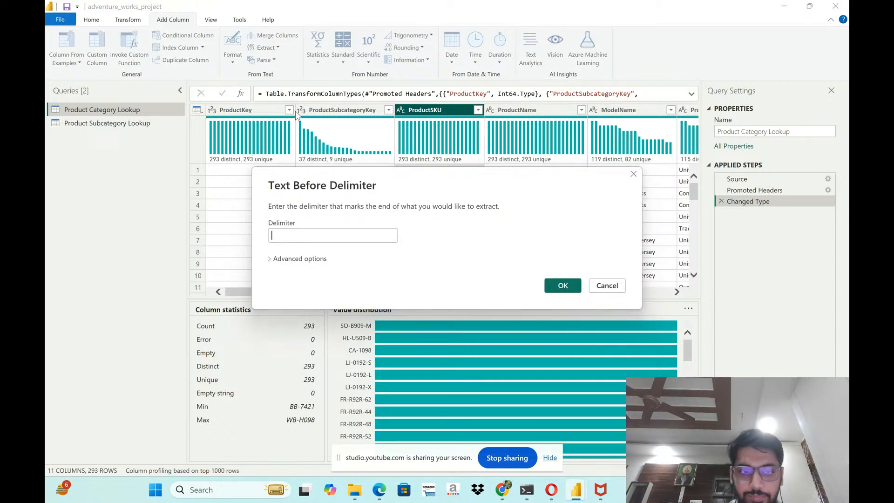
type("-")
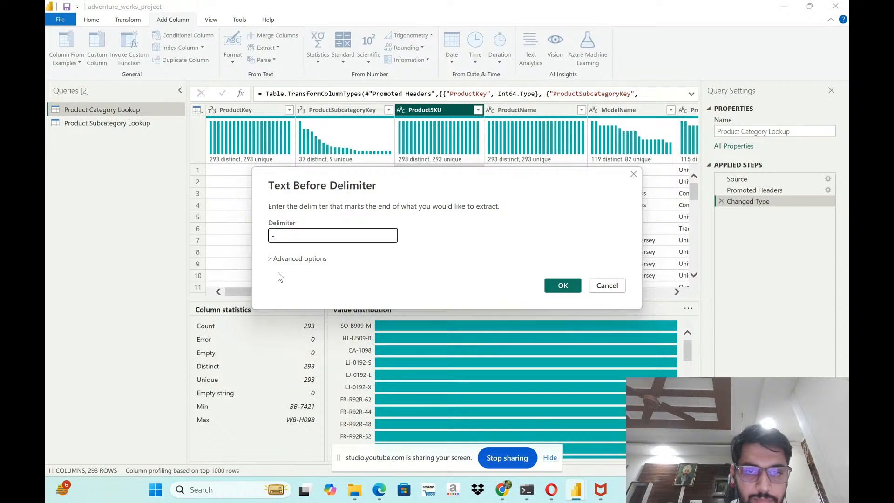
left_click(271, 259)
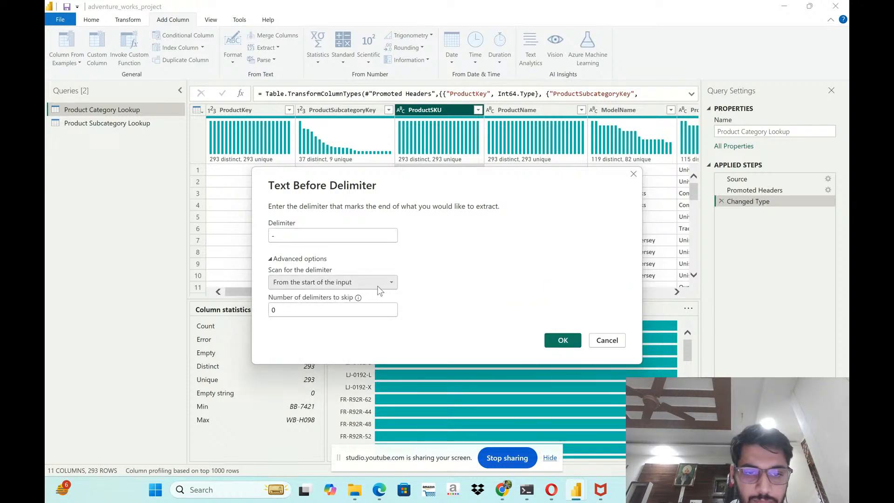
left_click(378, 285)
left_click(424, 274)
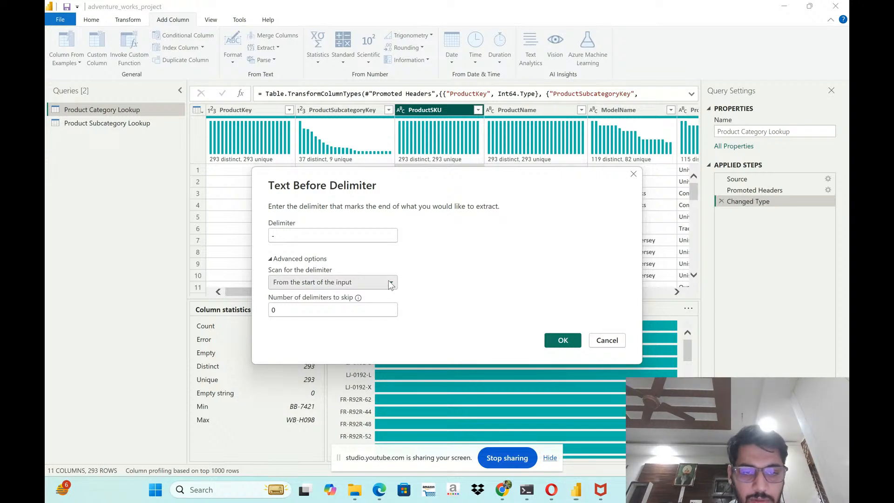
left_click(390, 283)
left_click(390, 293)
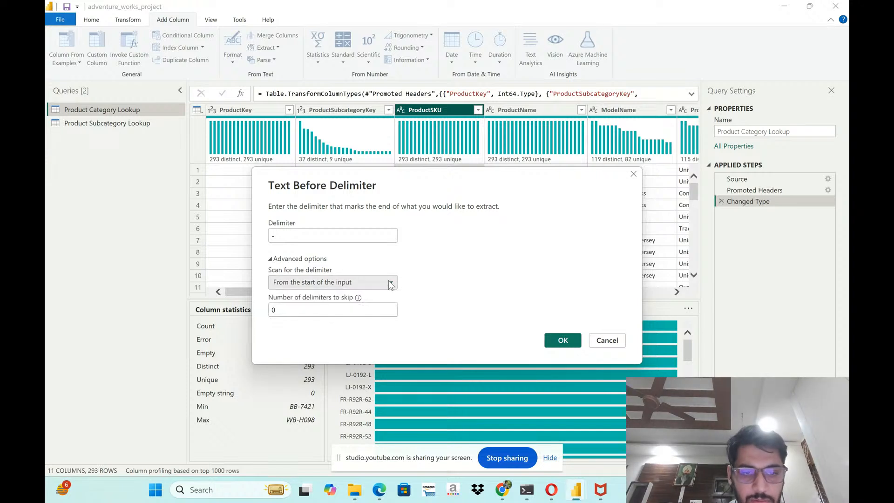
left_click(561, 341)
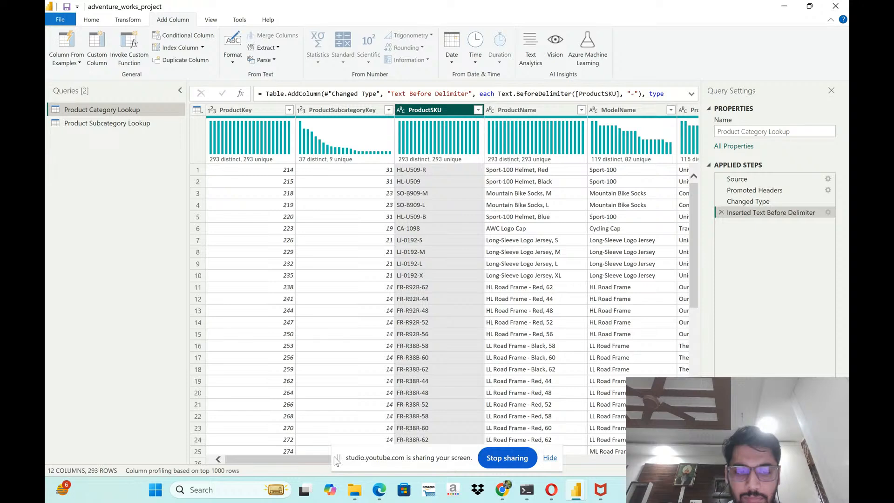
- Rename the new Text Before Delimiter column to SKU Type
left_click_drag(304, 459, 662, 459)
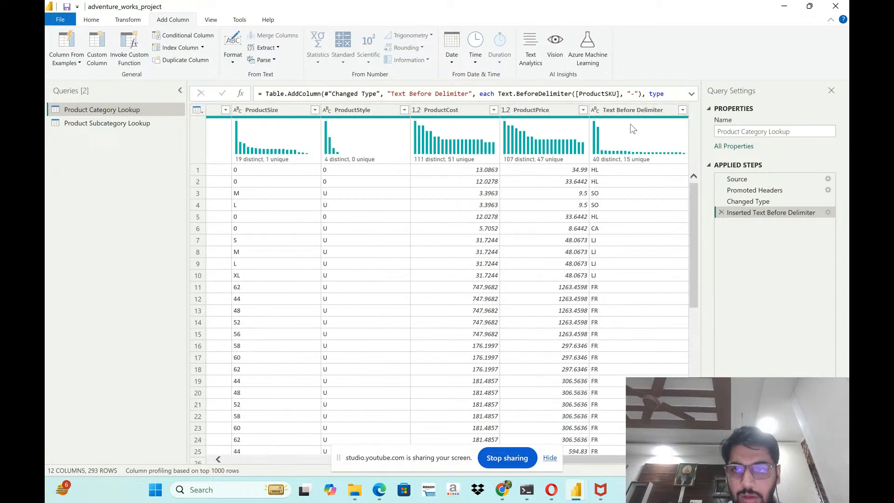
left_click(639, 110)
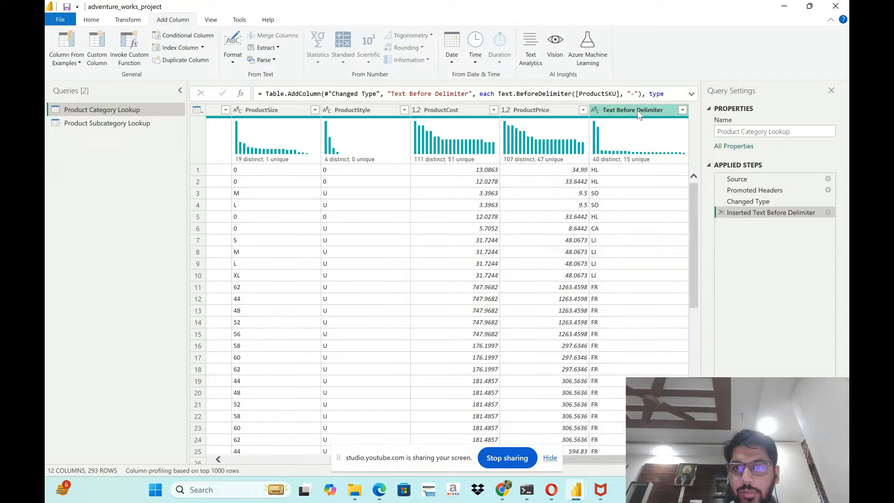
double_click(638, 110)
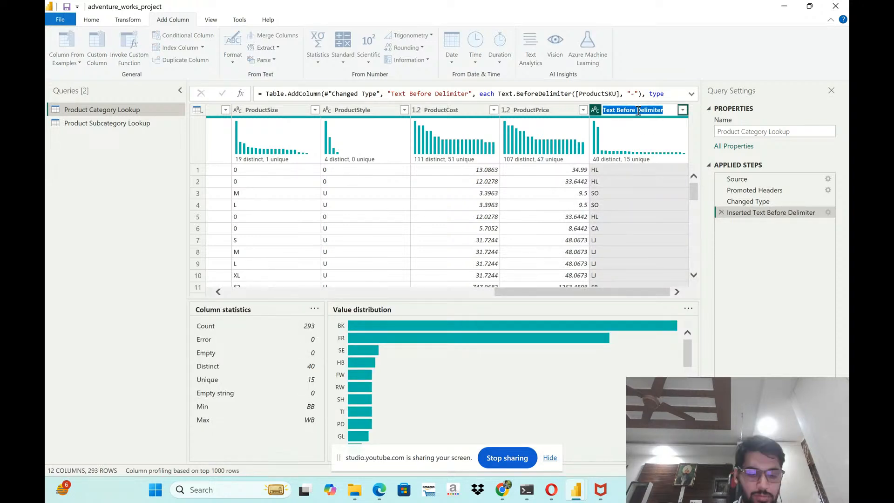
type("SKU")
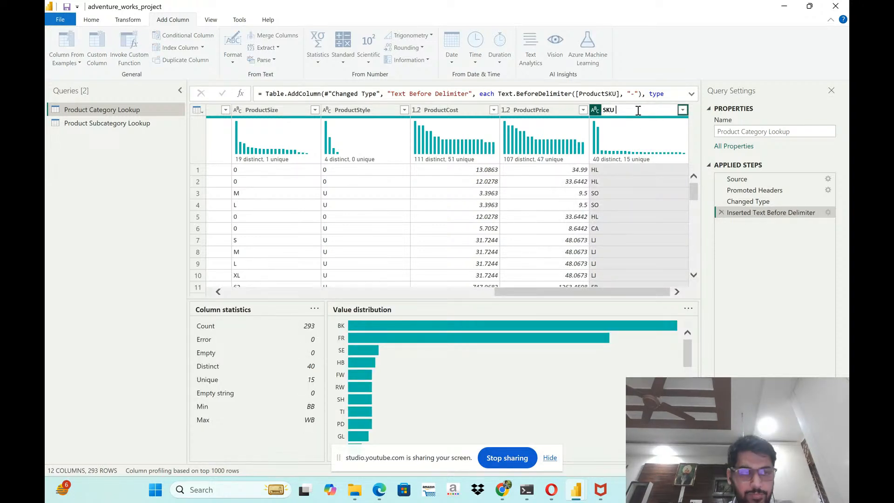
type(" Type")
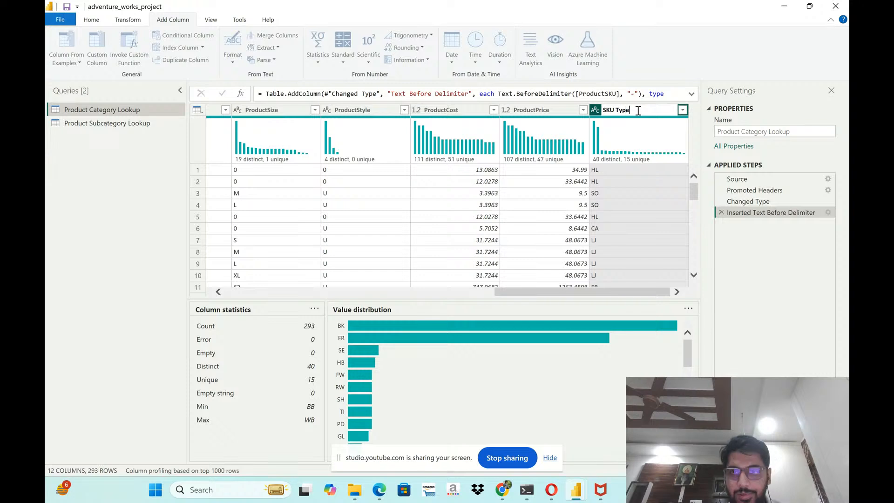
key("Return")
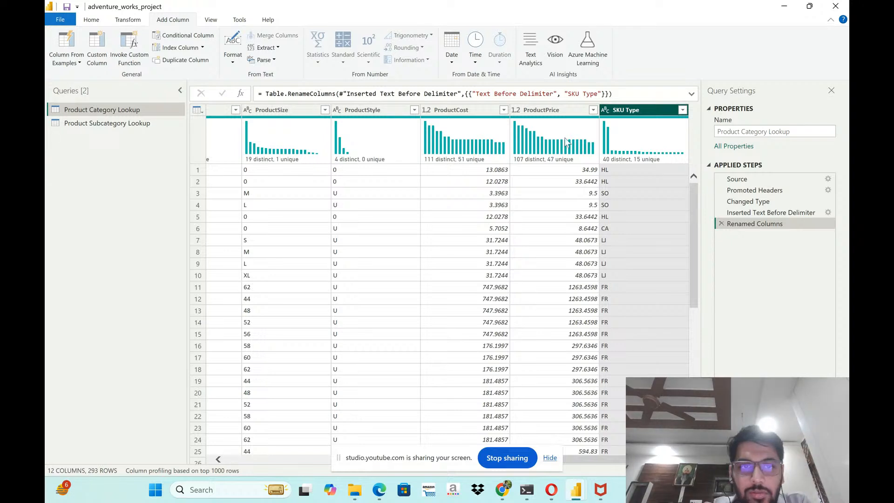
- Expand the formula bar and examine the Table.RenameColumns formula of the Renamed Columns step
mouse_move(580, 137)
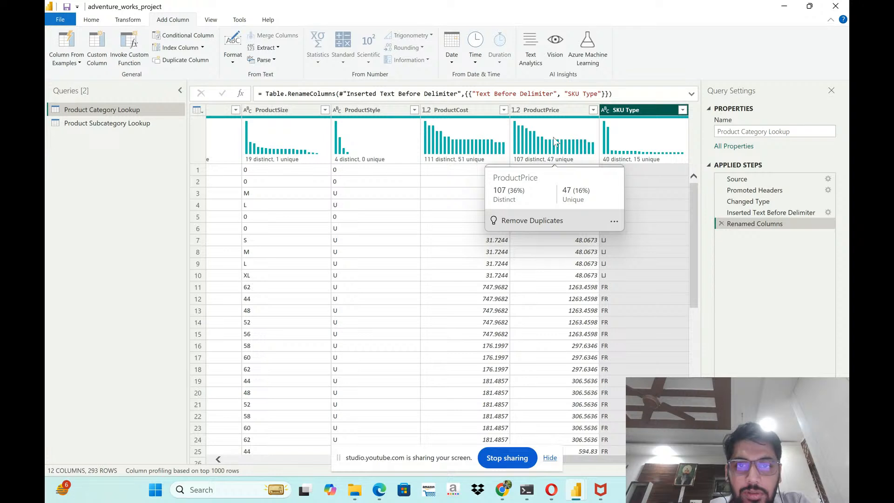
left_click(691, 93)
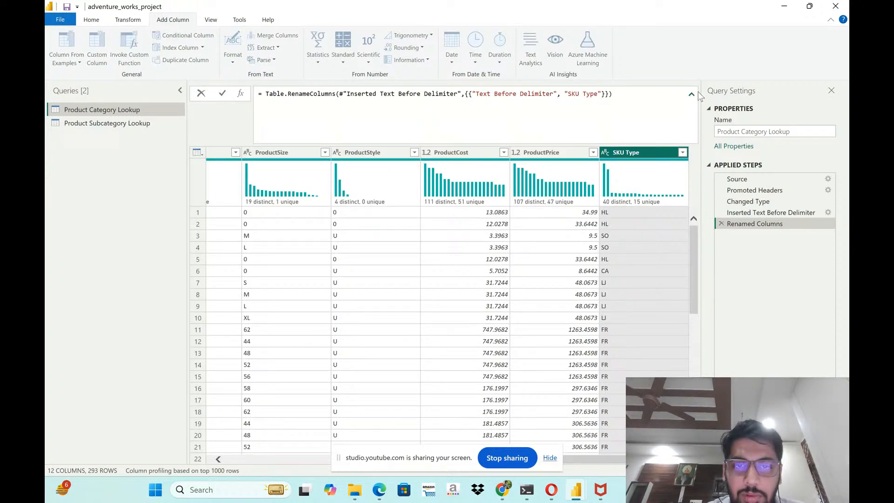
left_click(722, 220)
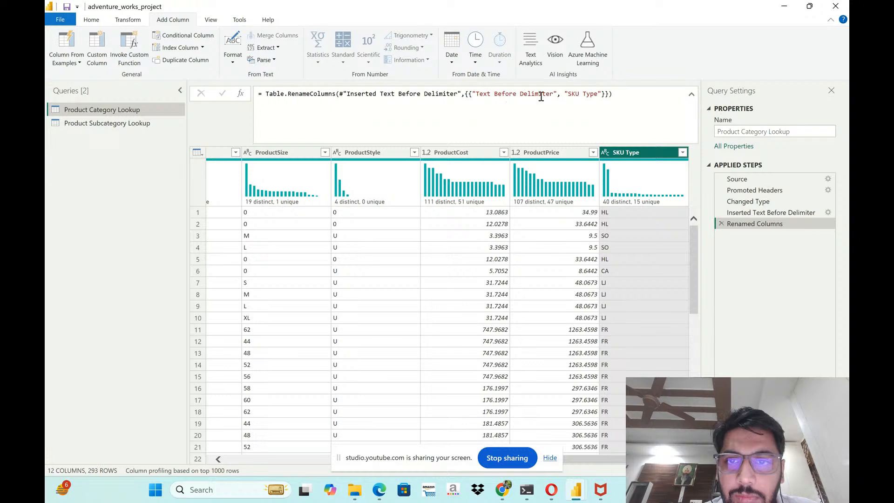
left_click(620, 93)
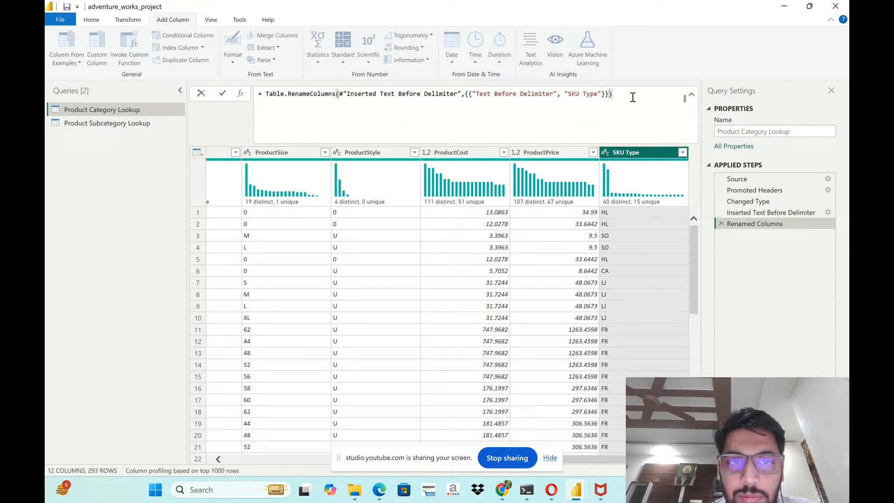
key("Left")
key("Left")
key("Left")
key("Left")
key("Left")
key("Left")
key("Left")
key("Left")
key("Left")
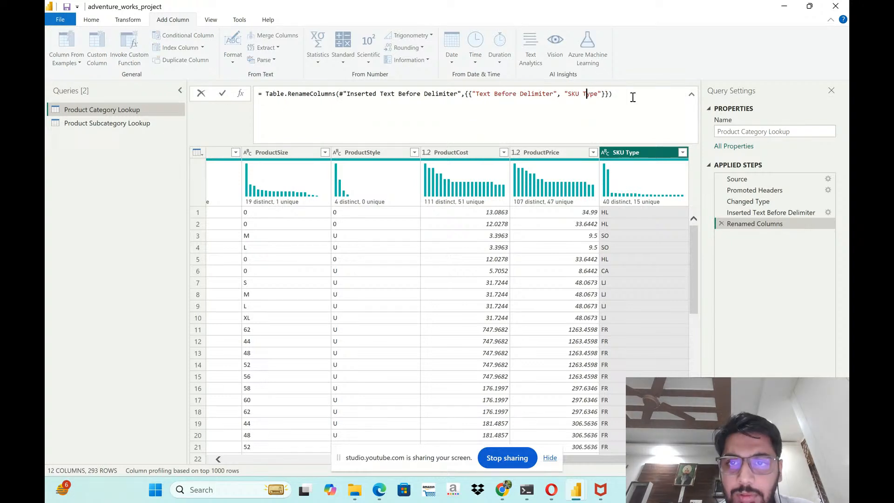
key("Left")
key("Left")
key("Left")
key("Left")
key("Left")
key("Left")
key("Left")
key("Left")
key("Left")
key("Left")
key("Left")
key("Left")
key("Left")
key("Left")
key("Left")
key("Left")
key("Left")
key("Left")
key("Left")
key("Left")
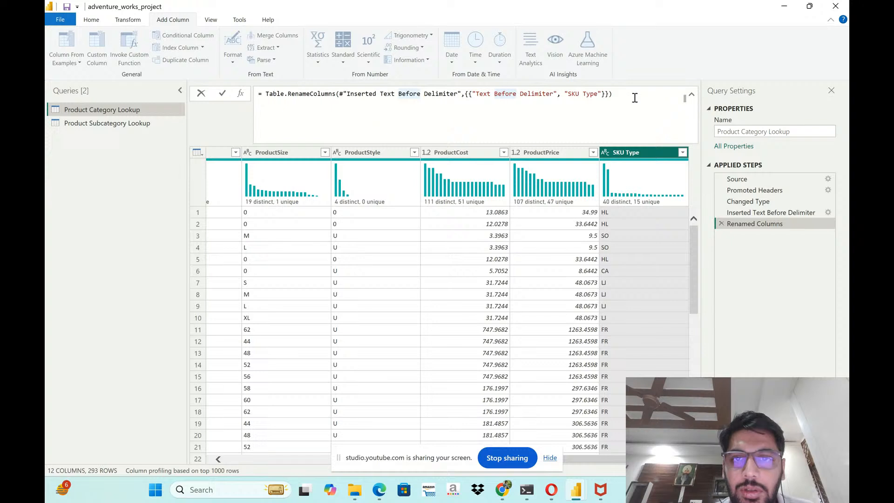
left_click(618, 98)
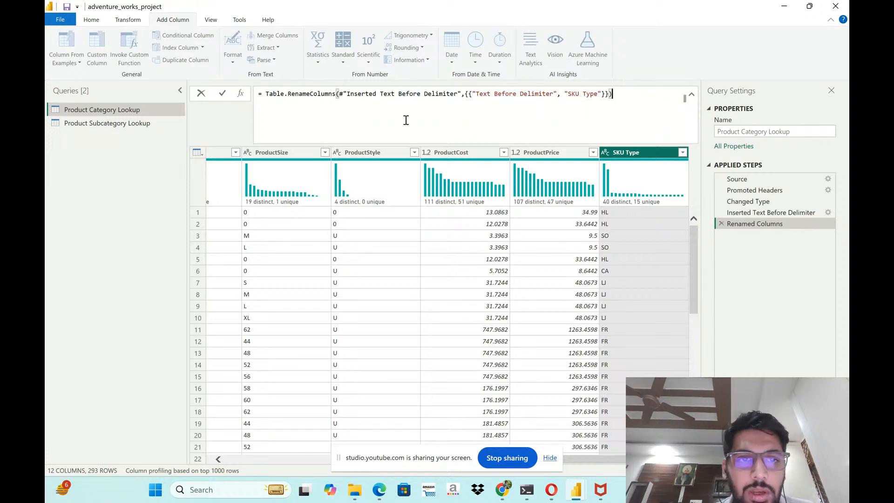
- Edit the Inserted Text Before Delimiter step to skip 1 delimiter and check the extracted column's values
left_click(736, 213)
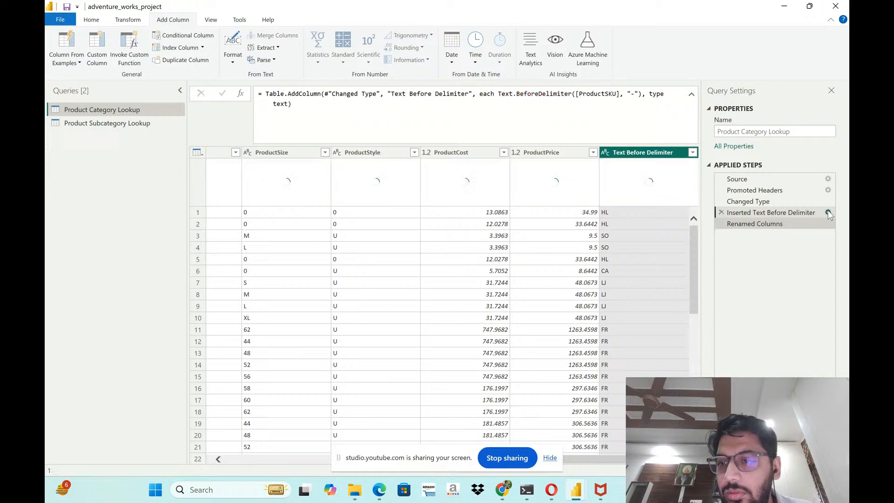
left_click(829, 213)
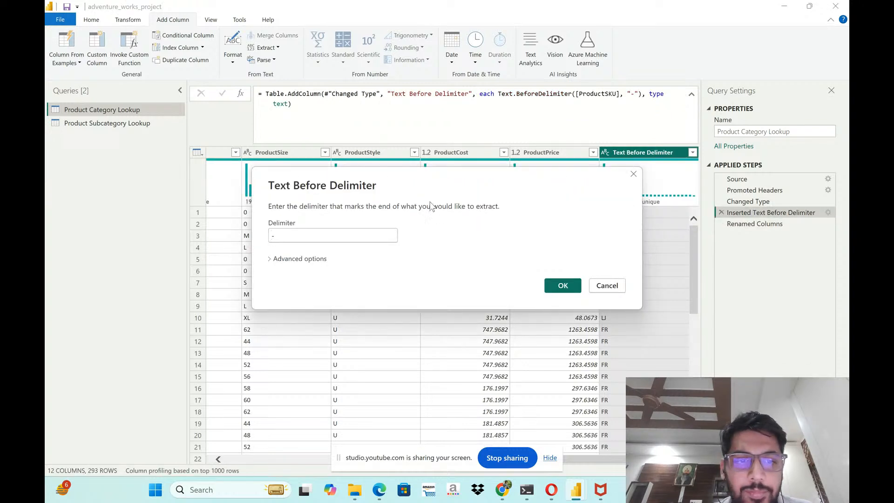
left_click(274, 259)
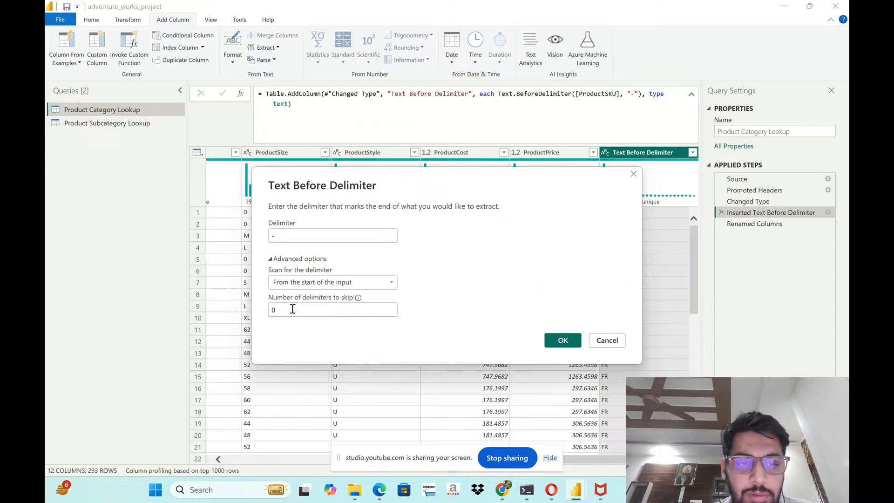
left_click(293, 310)
key("BackSpace")
type("1")
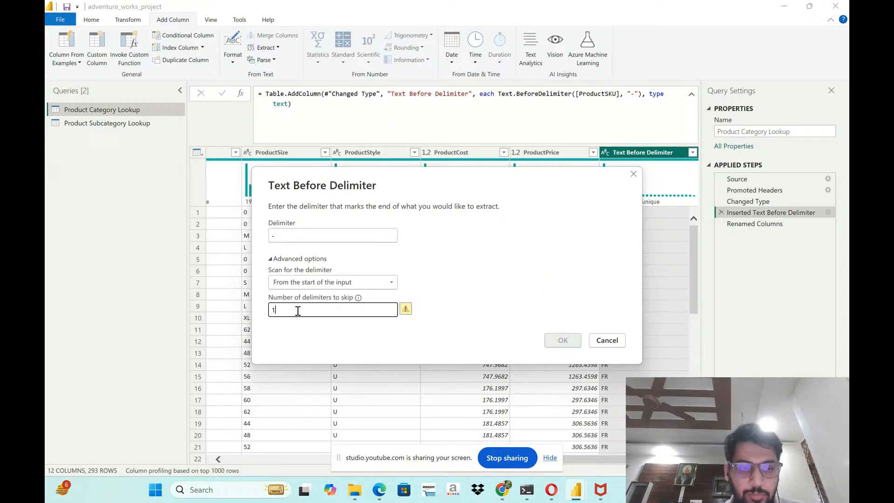
left_click(564, 340)
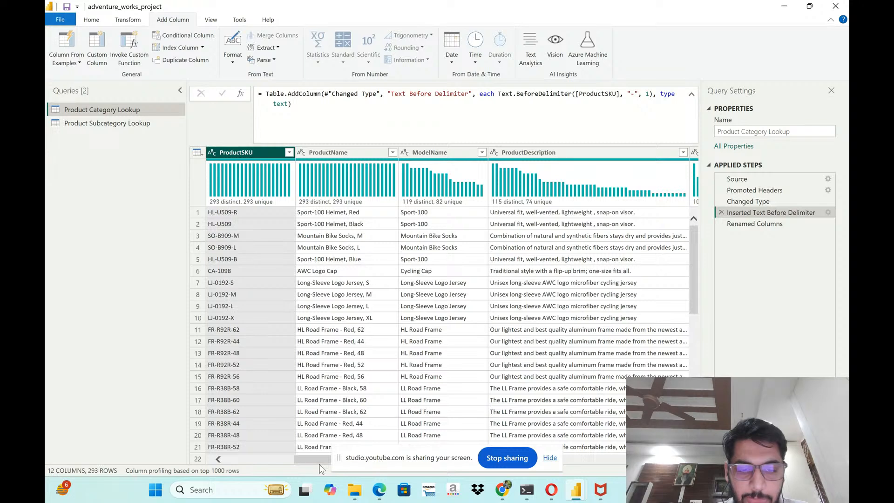
left_click_drag(312, 462, 610, 470)
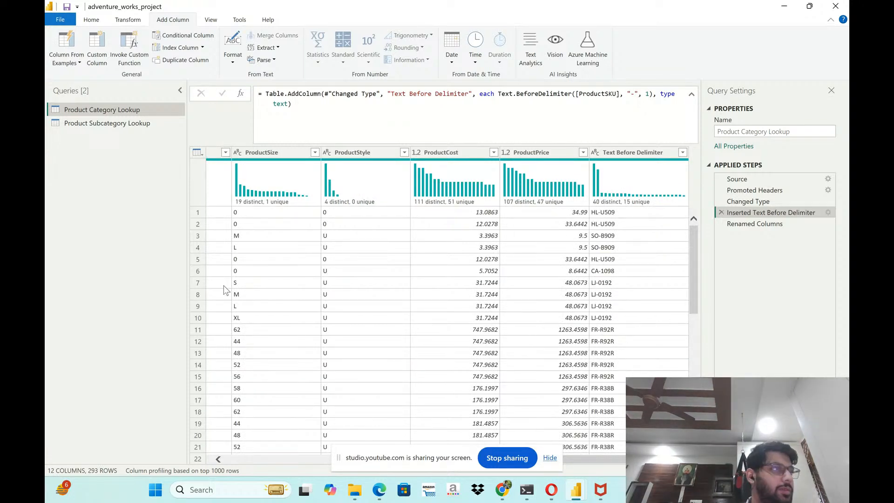
- Check the next objective in the assignment PDF, and select the ProductStyle column in Product Category Lookup
key("alt+Tab")
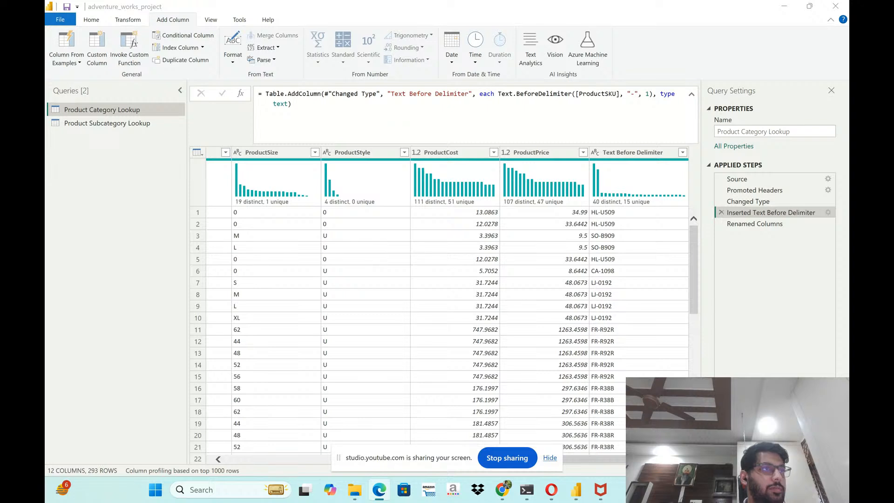
key("alt+Tab")
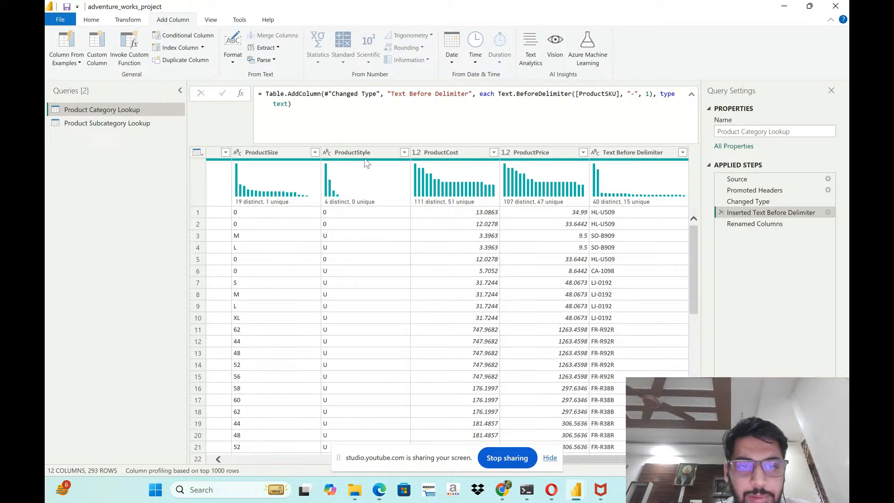
left_click(367, 152)
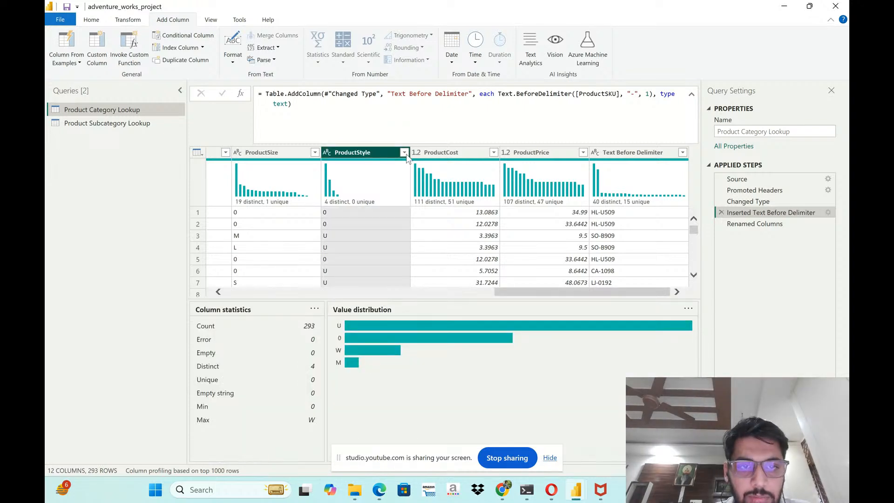
left_click(126, 20)
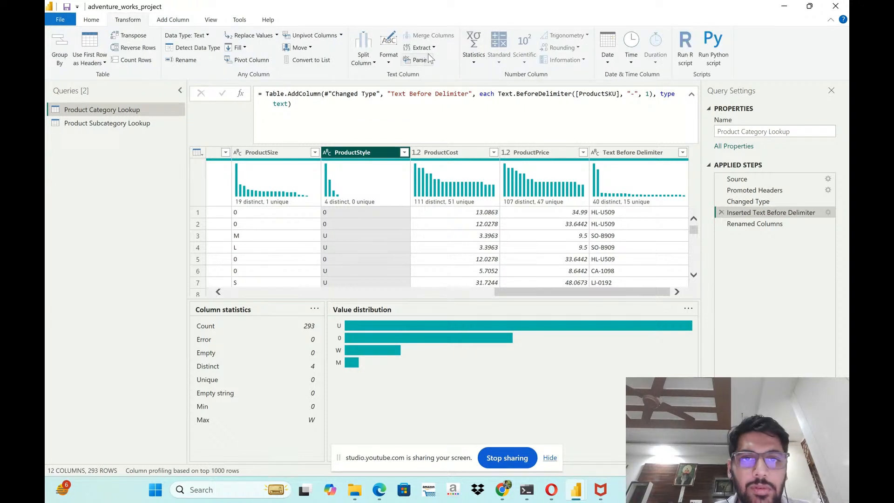
left_click(389, 62)
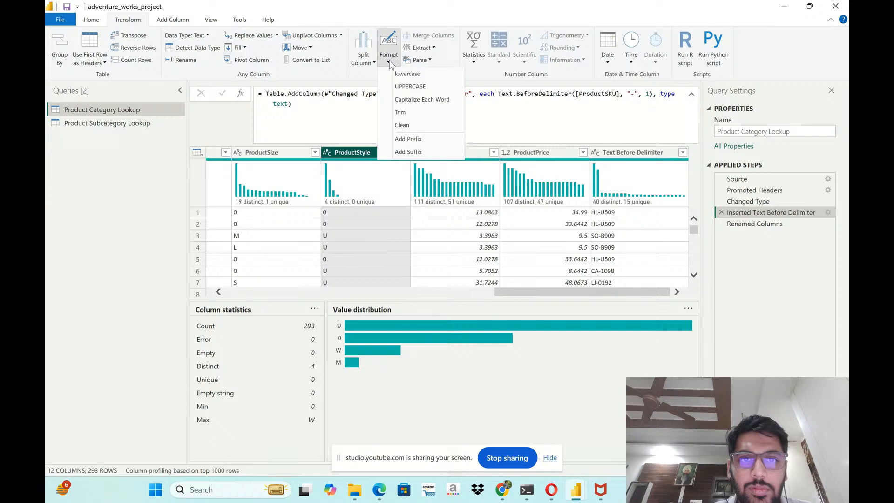
left_click(391, 62)
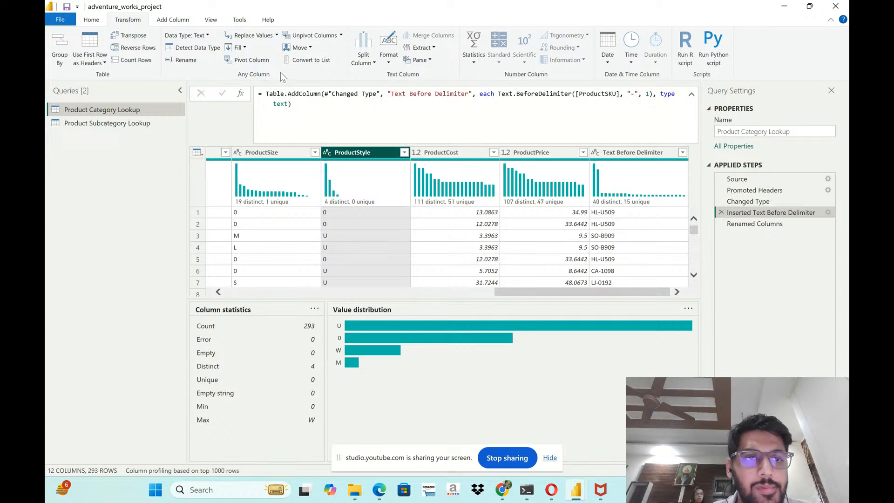
left_click(276, 36)
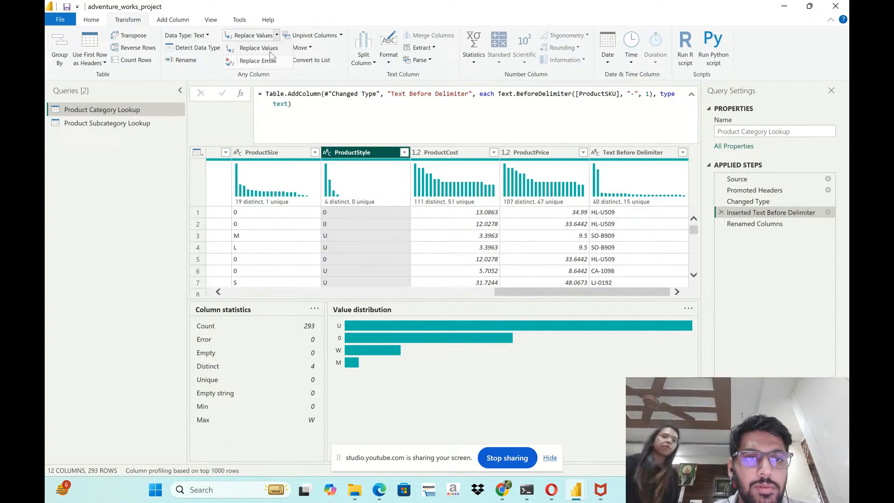
left_click(271, 50)
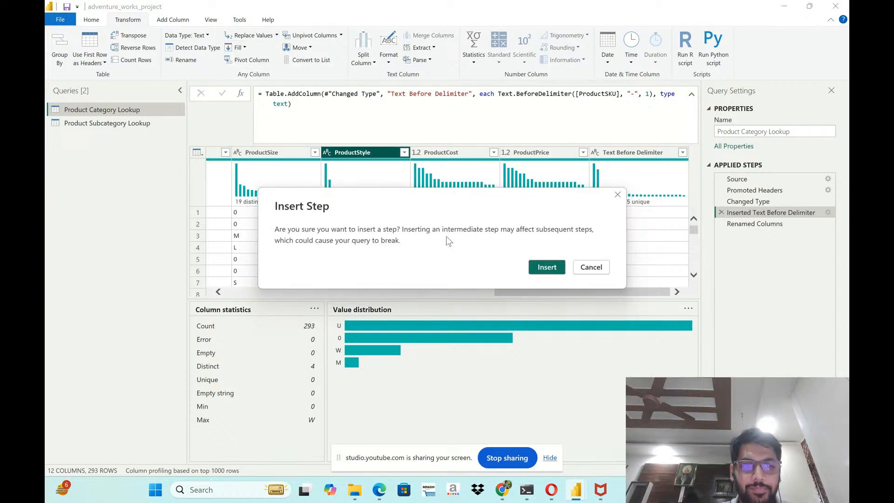
left_click(542, 270)
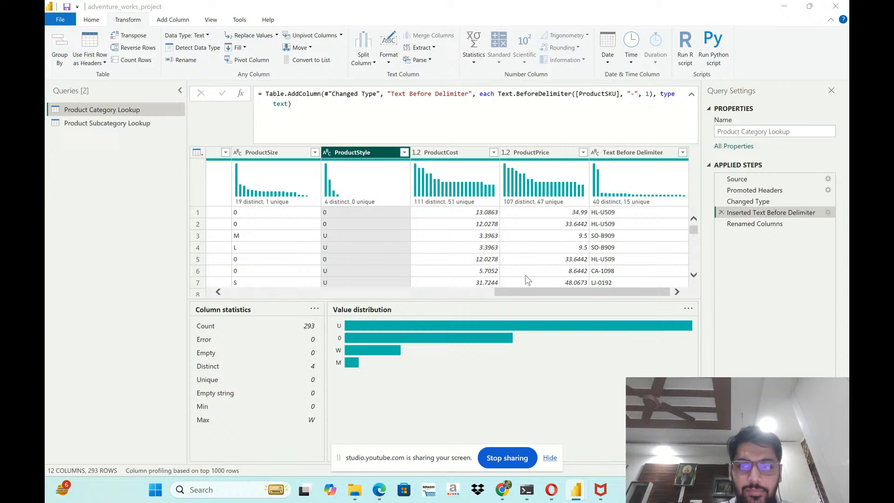
left_click(595, 299)
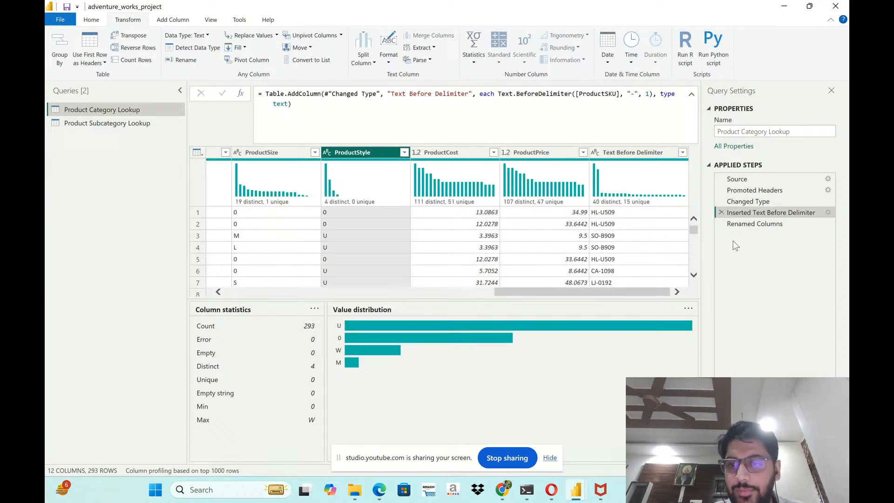
- After the Renamed Columns step, replace the value 0 with NA in the ProductStyle column
left_click(741, 225)
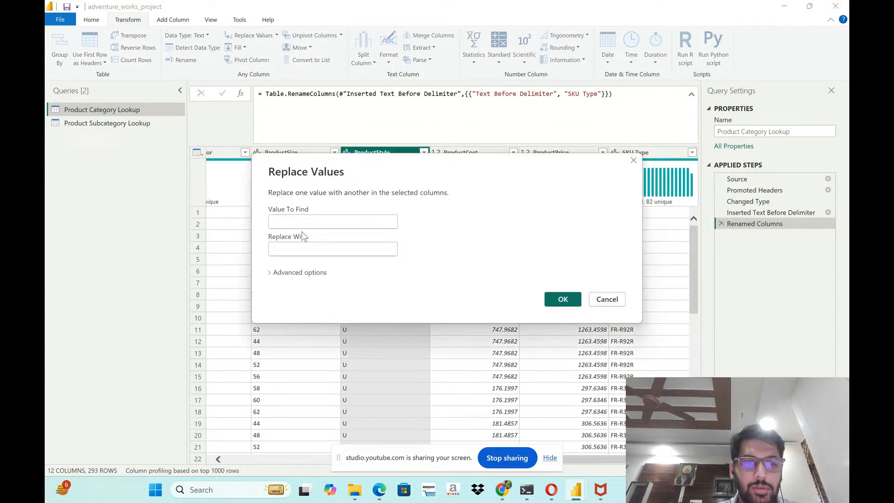
type("0")
left_click(297, 246)
type("NA")
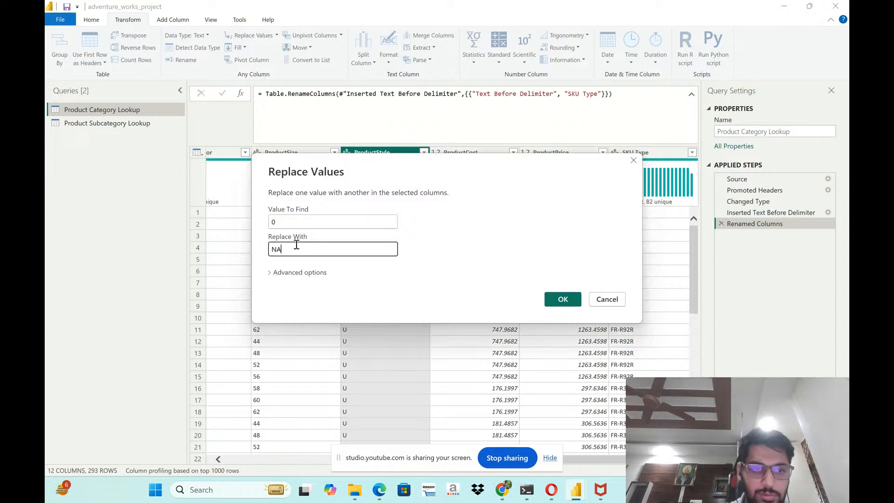
left_click(548, 301)
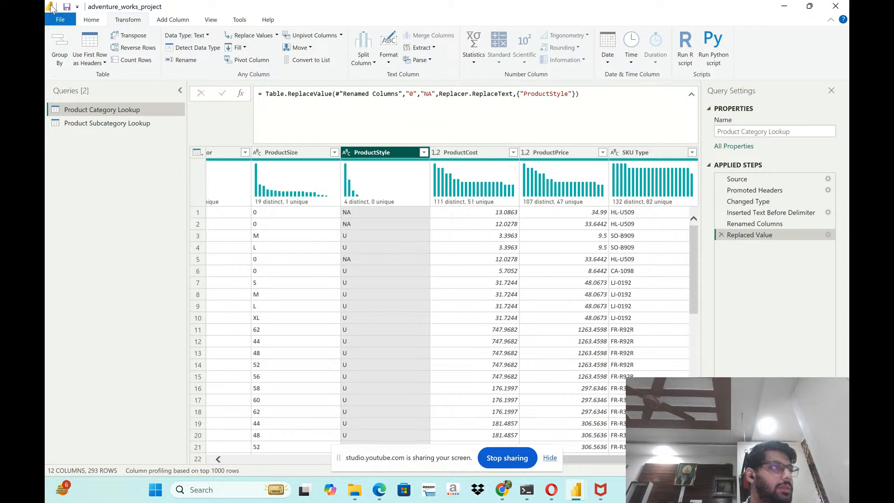
- Close the query editor and apply the query changes to the data model
left_click(91, 19)
left_click(59, 60)
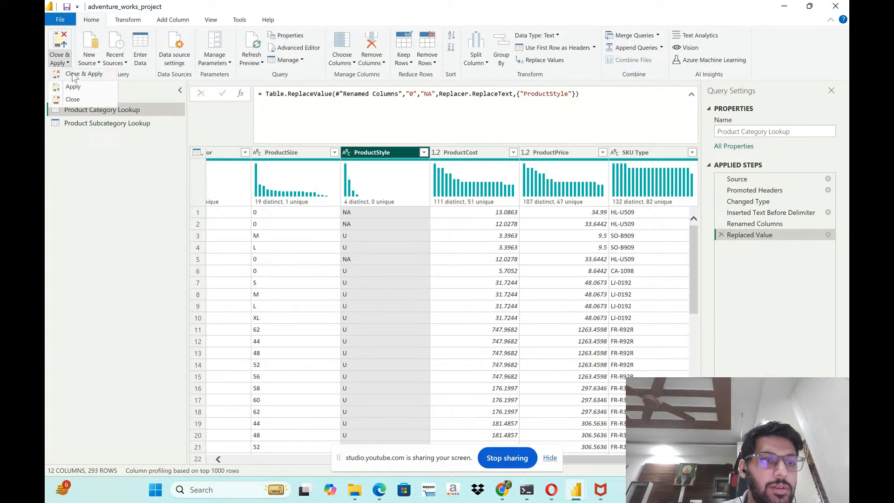
left_click(72, 75)
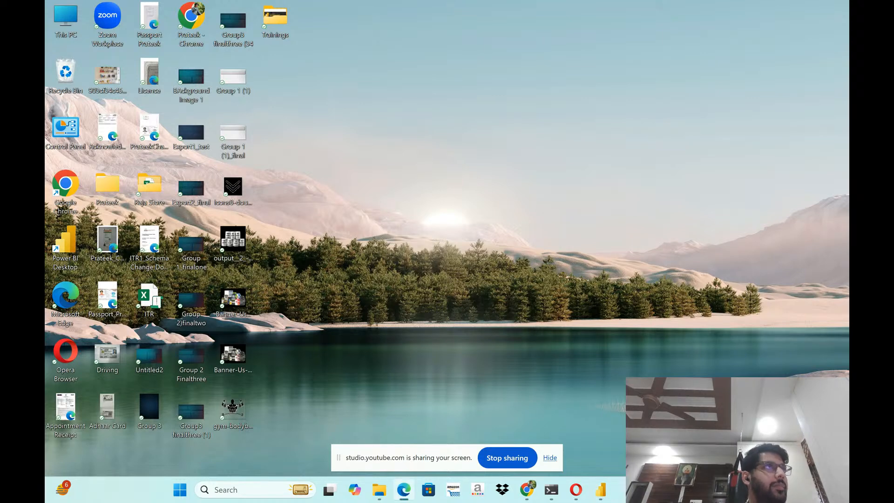
- Switch to the course PDF in Edge and review the Table Transformations assignment objectives and solution preview
left_click_drag(848, 209, 435, 4)
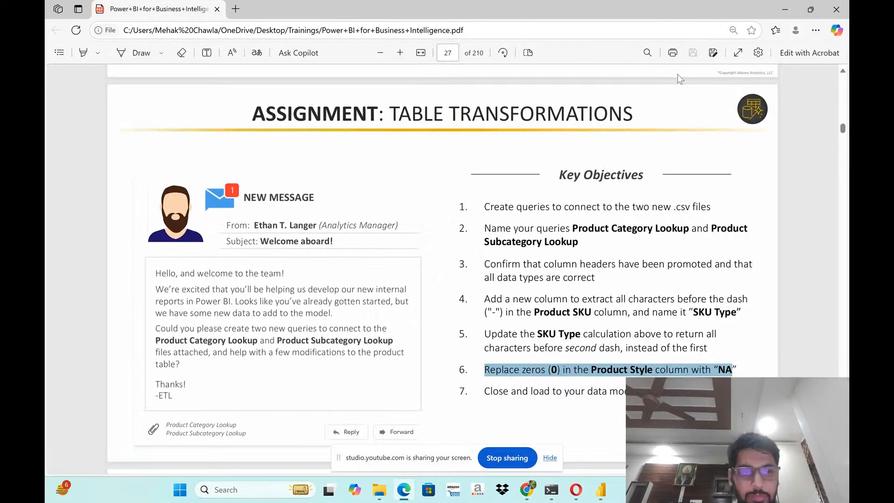
left_click(397, 230)
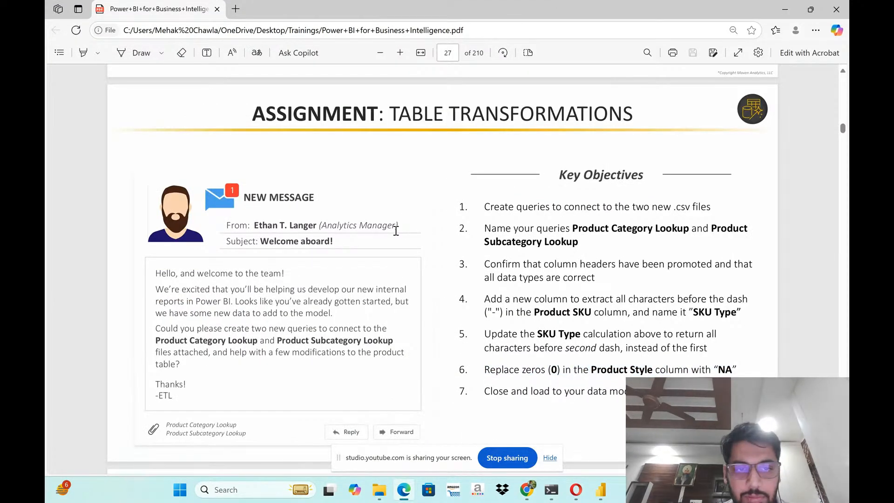
scroll(394, 231, "down", 2)
scroll(392, 232, "up", 2)
scroll(393, 233, "down", 5)
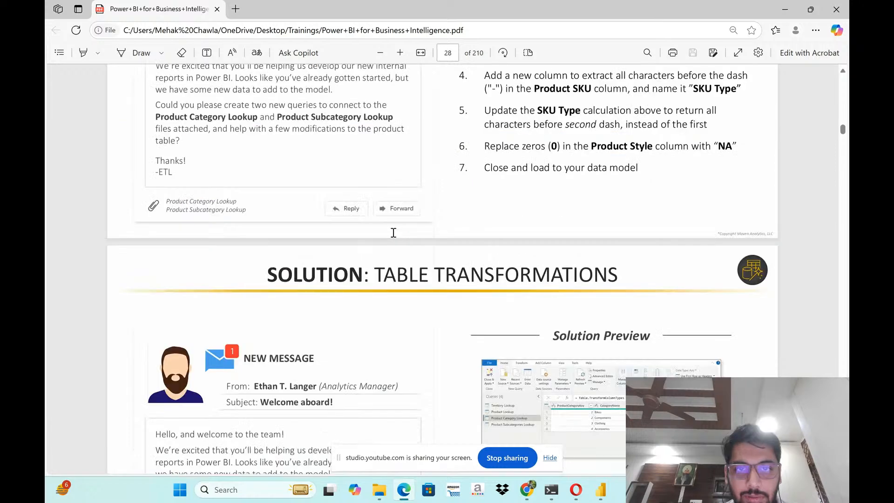
scroll(394, 233, "down", 1)
scroll(403, 256, "down", 6)
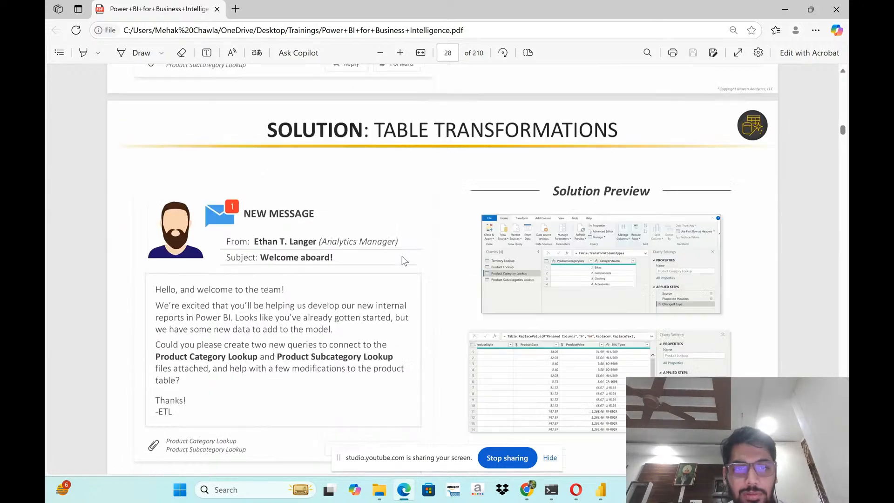
- Go to the Storage & Connection Modes page and read the introduction and the Import mode description
scroll(403, 259, "down", 3)
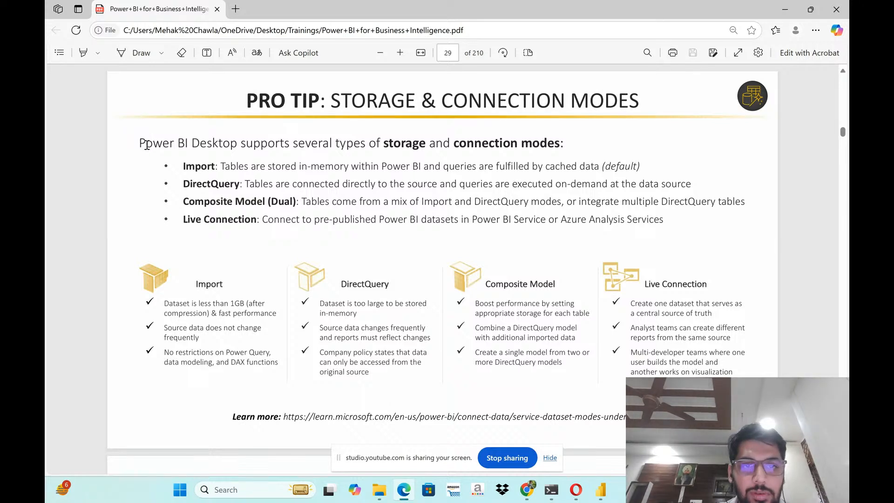
left_click_drag(141, 144, 633, 174)
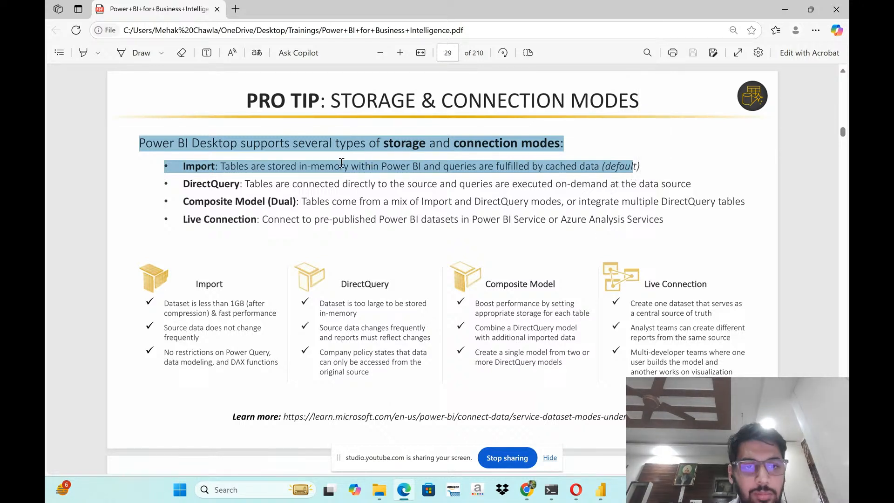
left_click(447, 172)
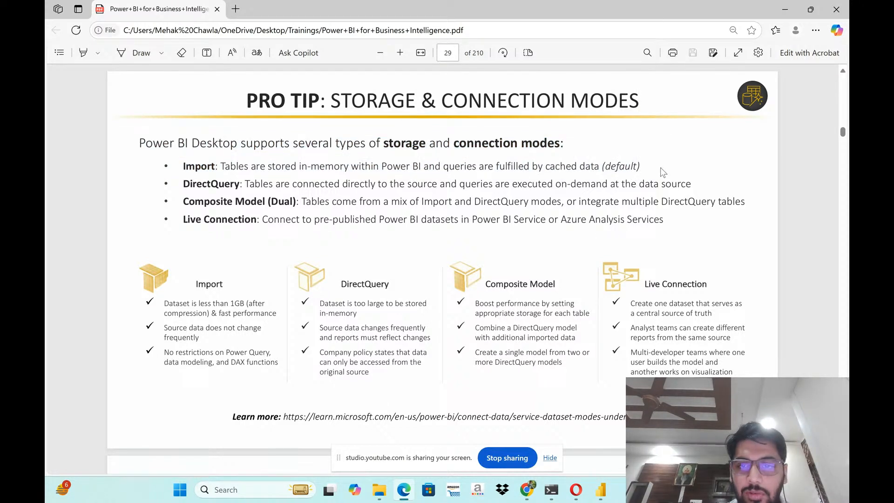
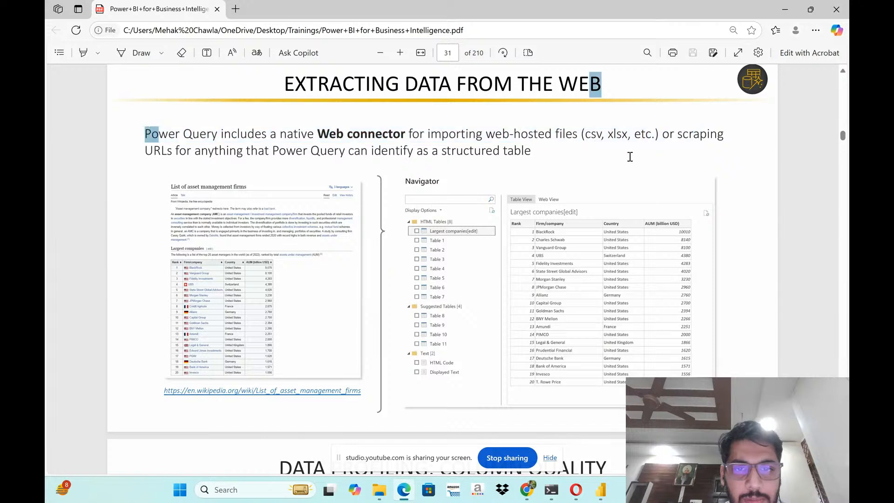
- Read the Extracting Data from the Web page about the Web connector and its Wikipedia example
left_click(554, 156)
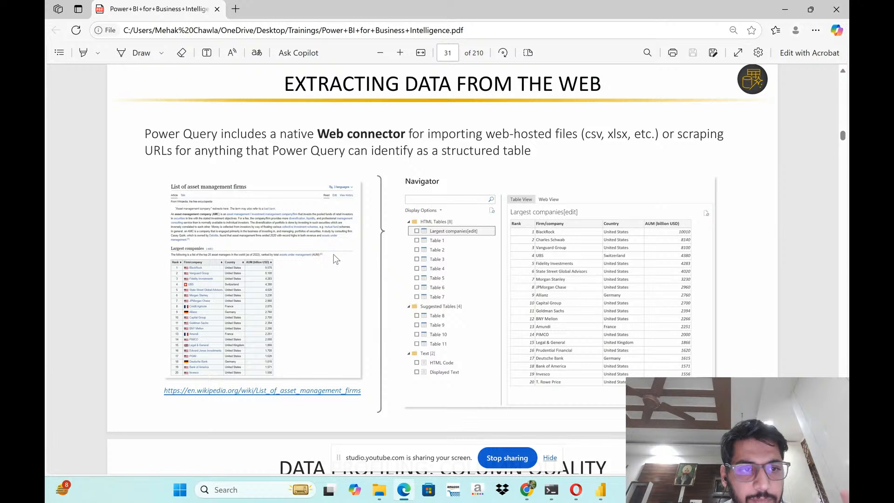
left_click_drag(153, 146, 559, 153)
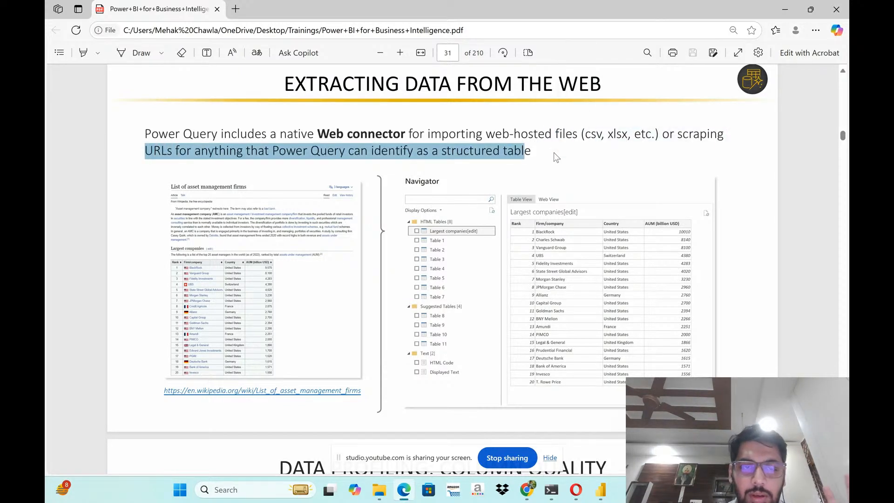
left_click(551, 160)
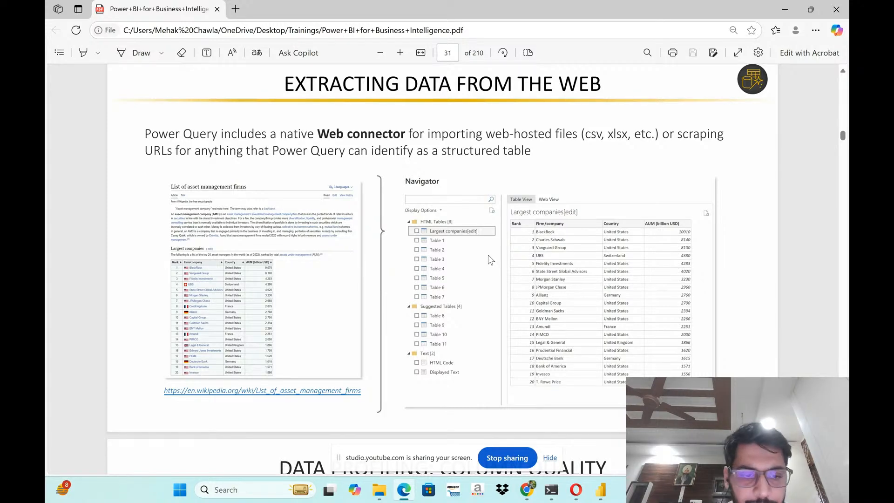
scroll(485, 257, "down", 3)
scroll(482, 259, "up", 4)
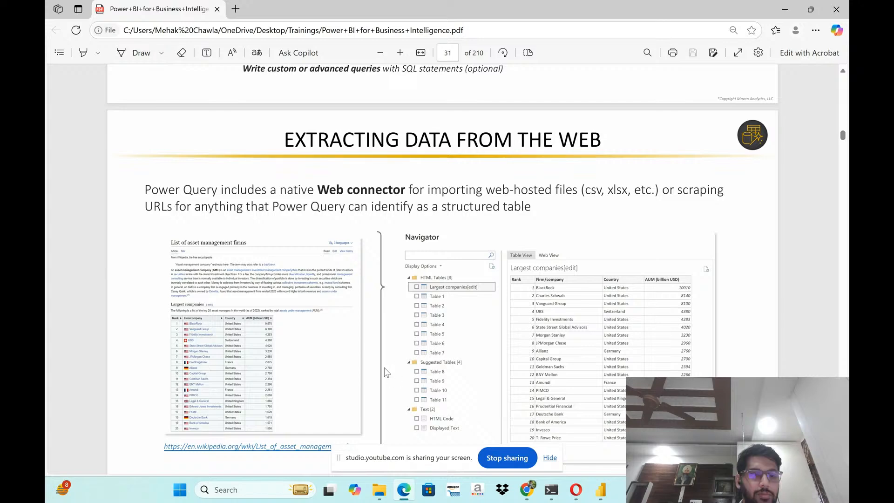
scroll(289, 389, "down", 2)
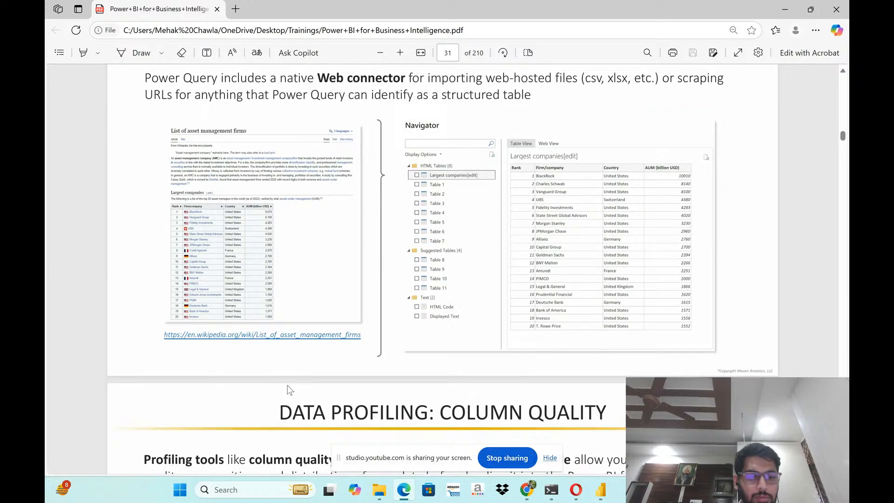
- Copy the Wikipedia link to the list of asset management firms and start a Web data import in Power BI Desktop
right_click(268, 344)
left_click(322, 269)
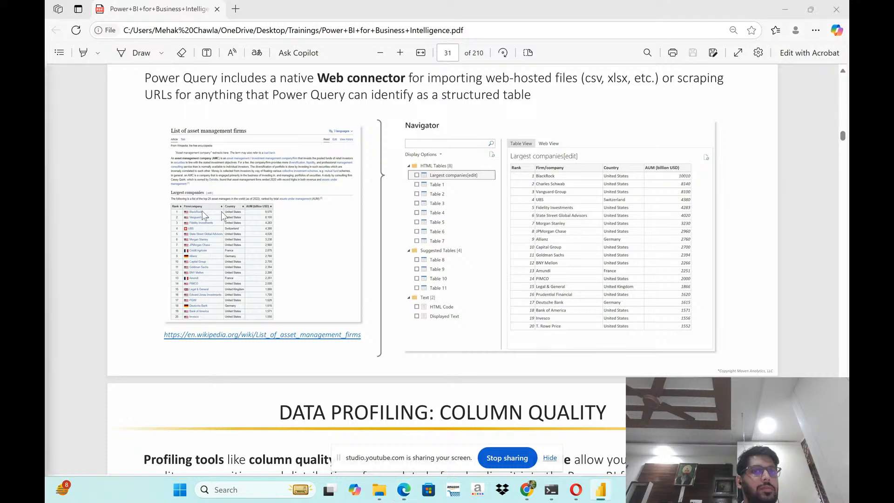
left_click_drag(204, 216, 737, 184)
left_click(722, 55)
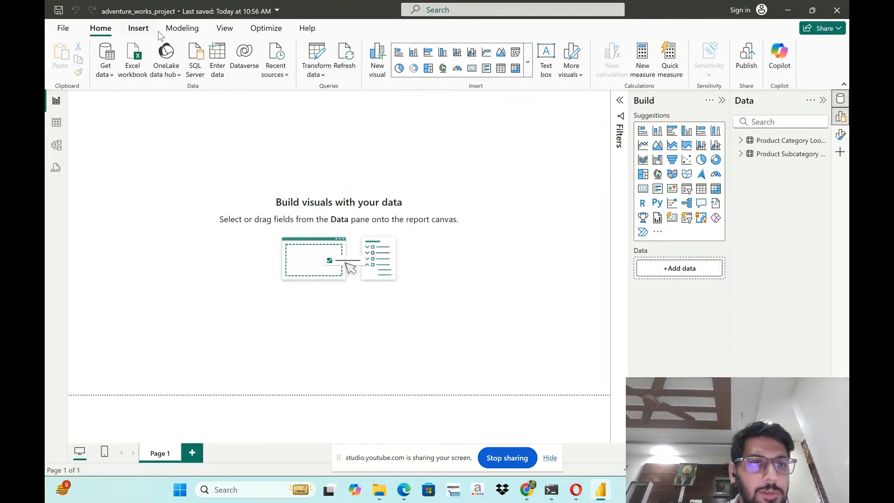
left_click(105, 67)
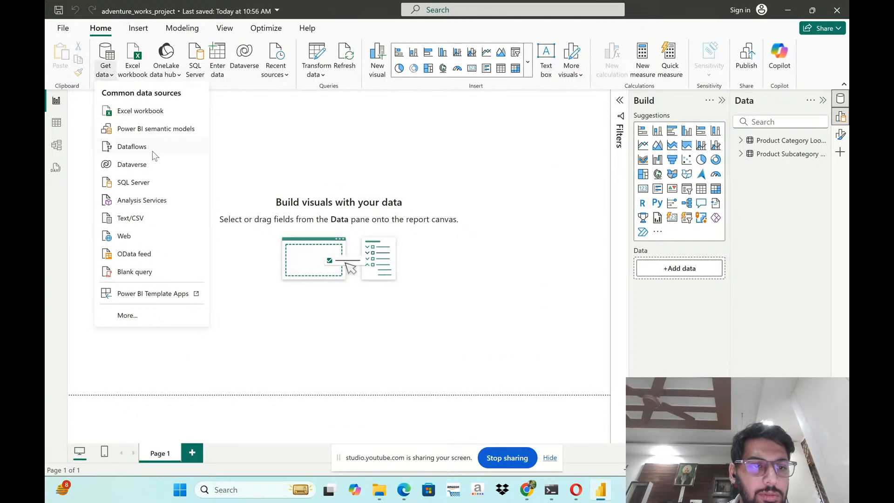
left_click(141, 237)
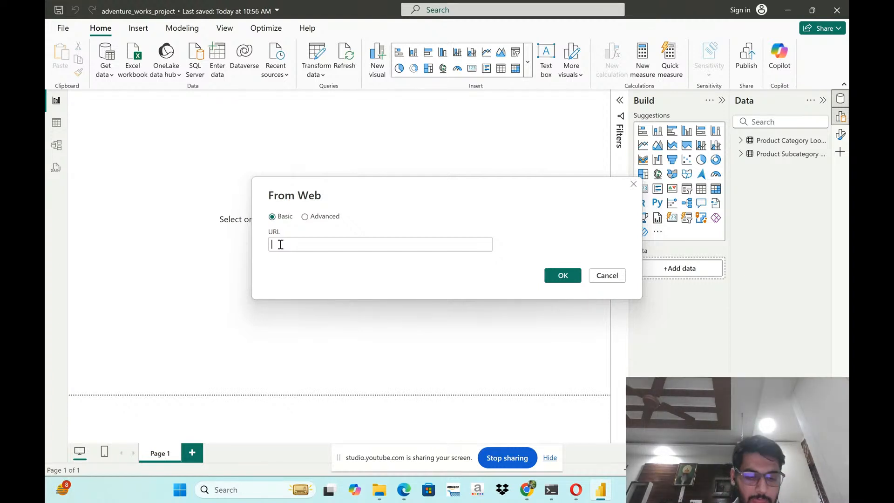
- Examine the advanced web source options for URL parts and HTTP request headers, and return to the Basic form
left_click(311, 217)
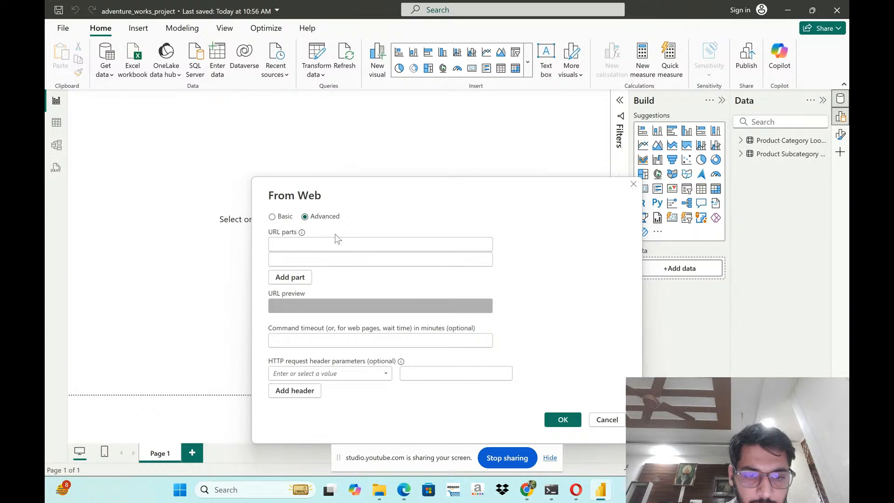
left_click(386, 374)
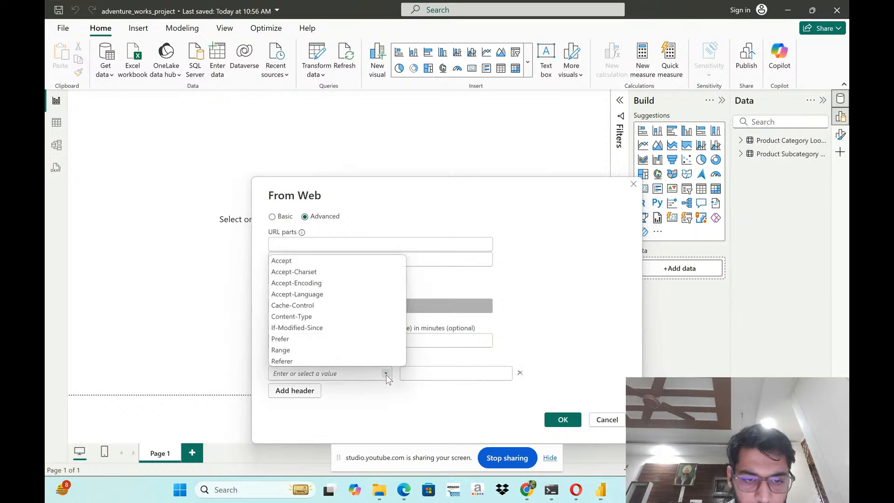
left_click(386, 375)
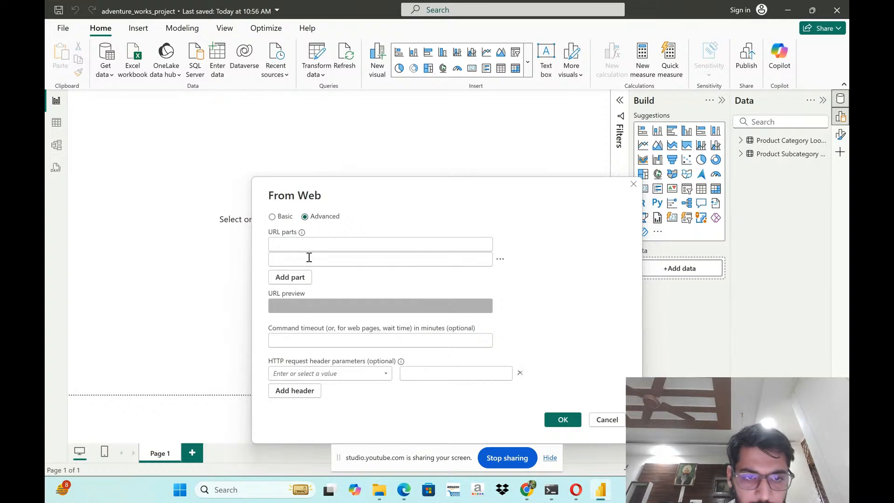
left_click(301, 246)
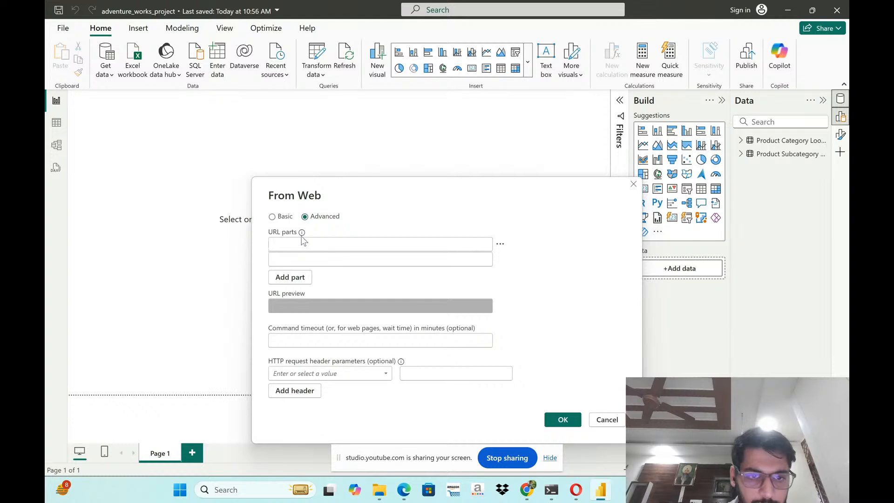
mouse_move(302, 235)
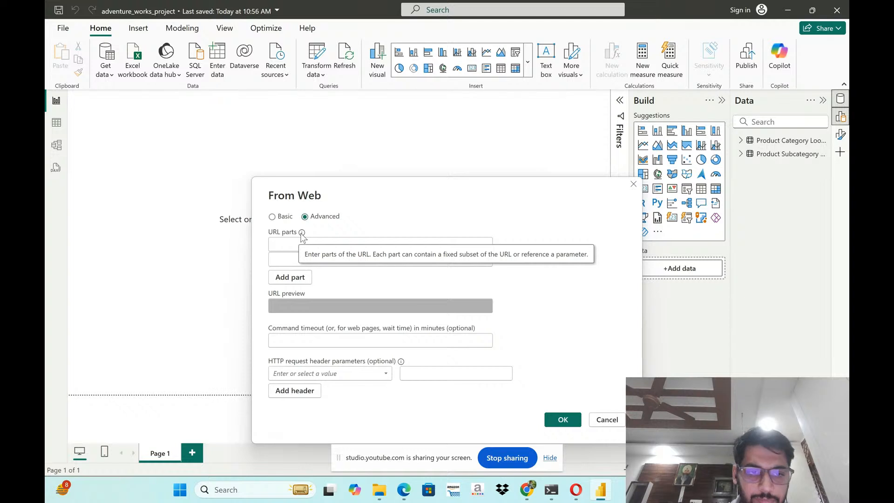
left_click(272, 216)
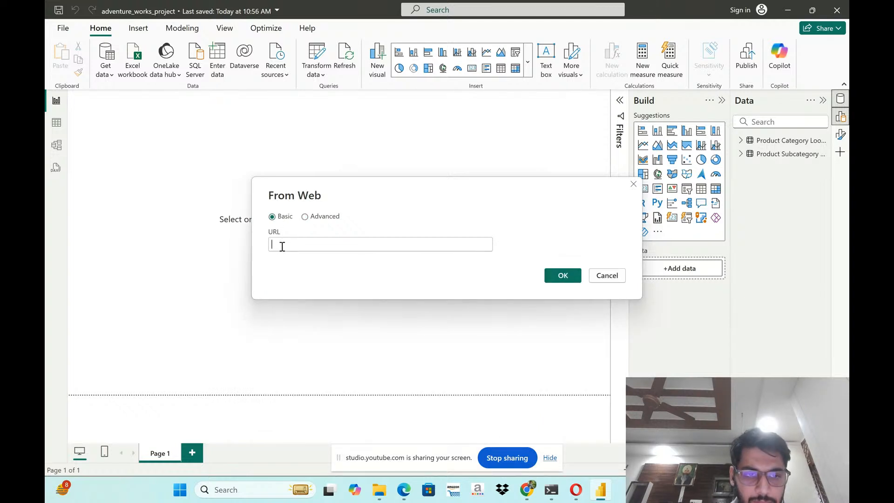
left_click(282, 247)
type("https://en.wikipedia.org/wiki/List_of_asset_management_firms")
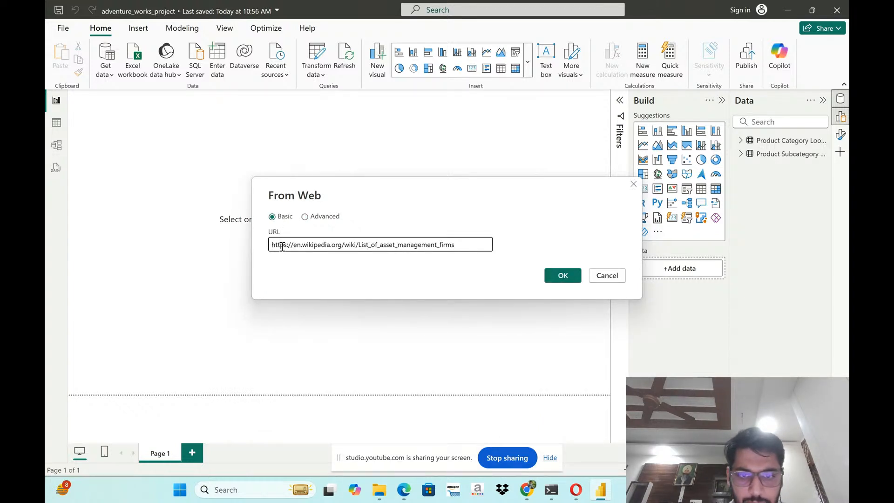
left_click(573, 278)
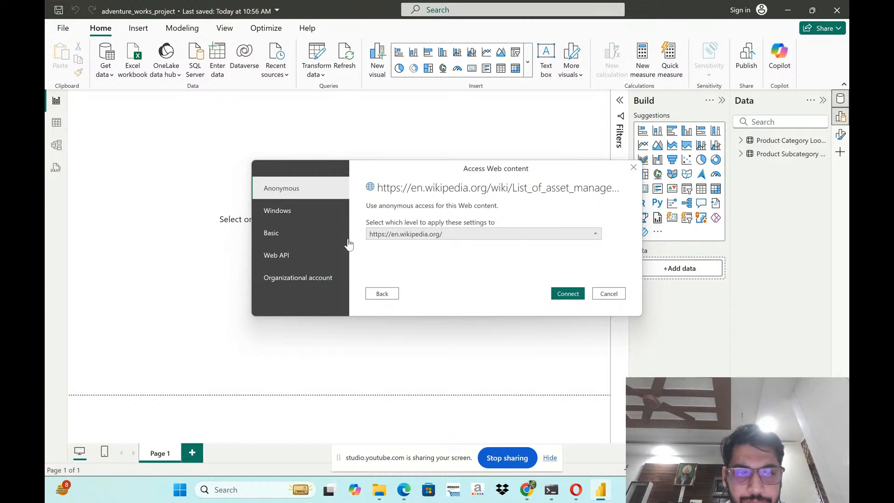
- Look through the authentication methods for the web content and connect with Anonymous access
left_click(301, 215)
left_click(306, 233)
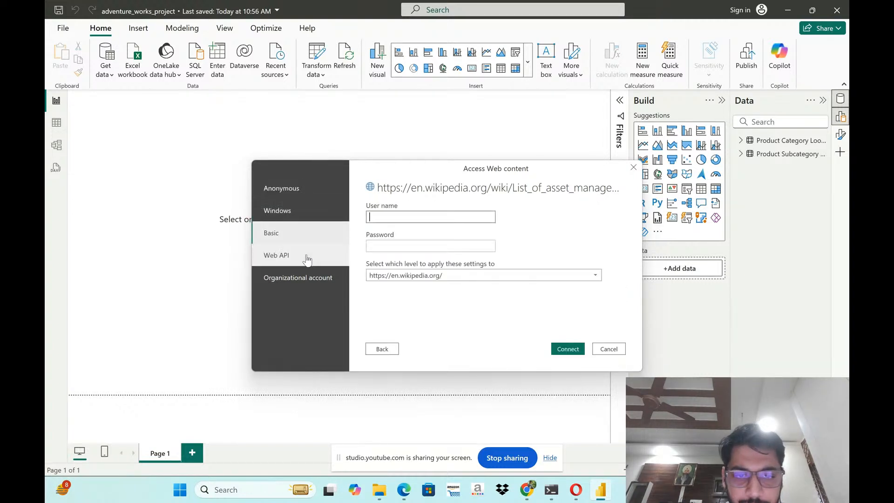
left_click(331, 257)
left_click(329, 278)
left_click(294, 188)
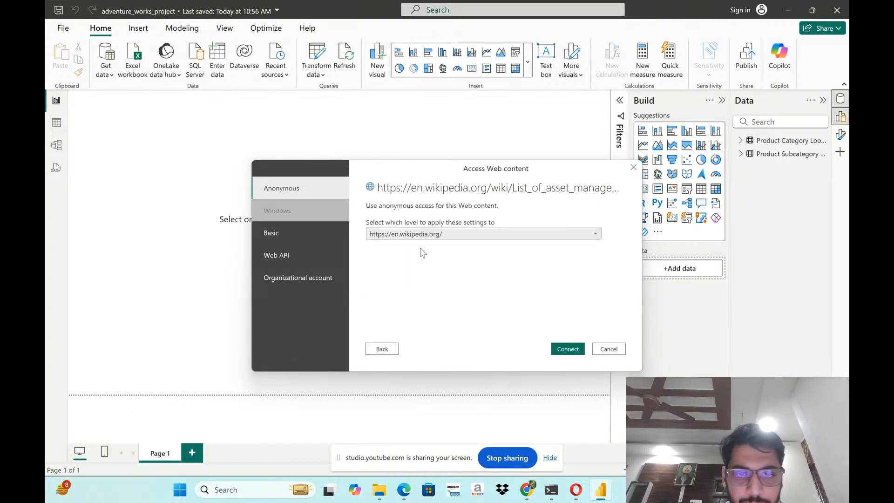
left_click(574, 349)
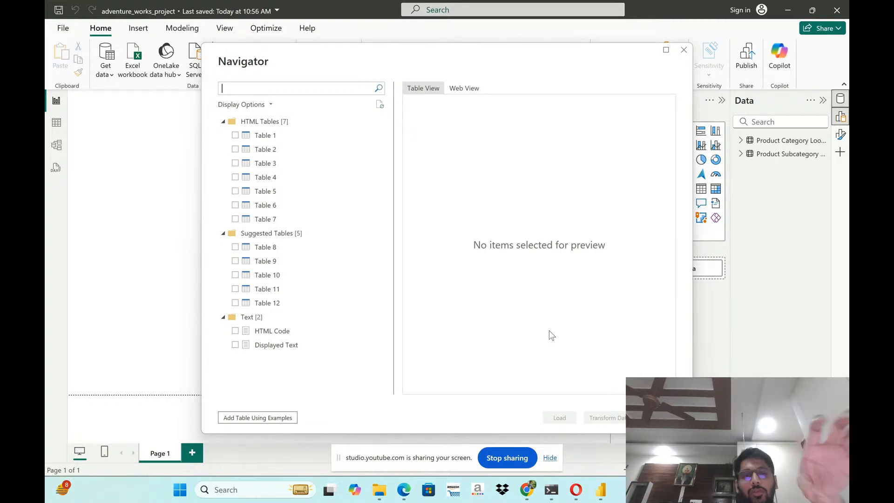
- Preview the web page's HTML tables by selecting Table 3, Table 4 and Table 5, and cancel the import
left_click(238, 148)
left_click(235, 163)
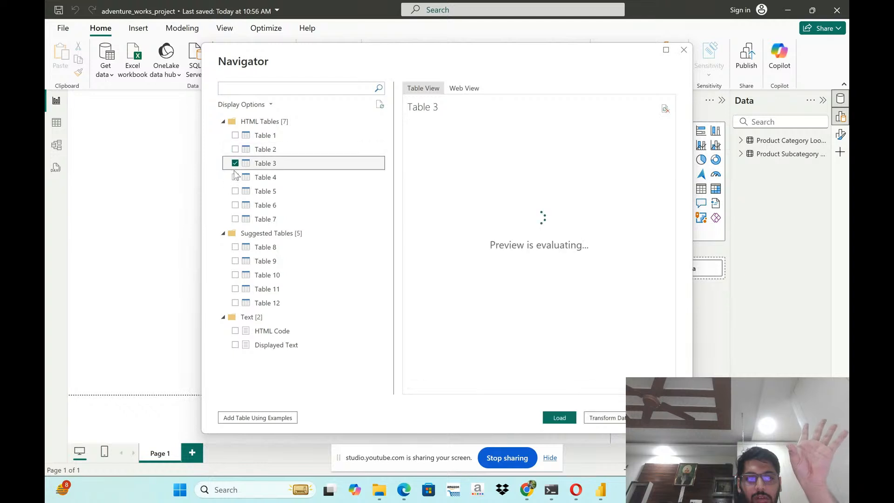
left_click(235, 177)
left_click(236, 191)
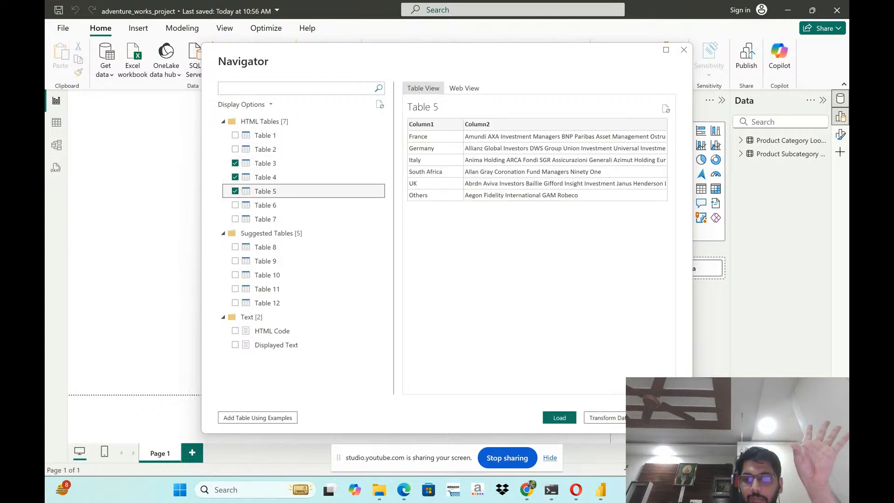
left_click(658, 418)
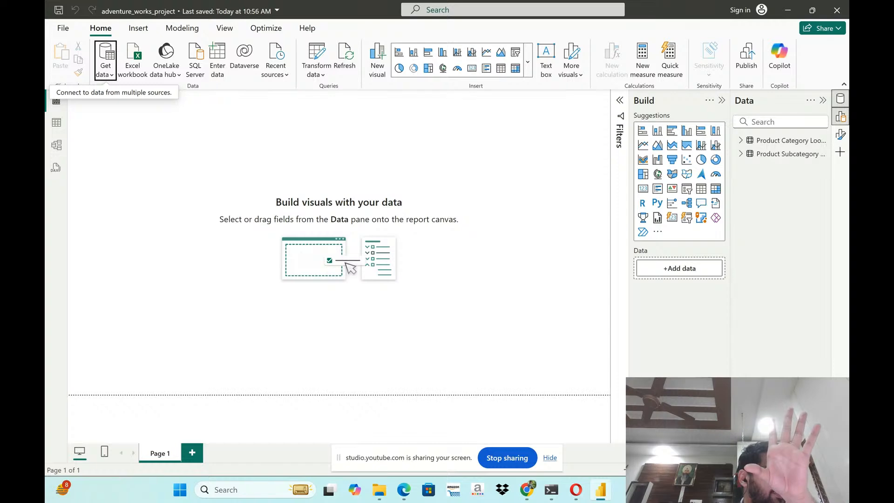
- Switch to the course PDF in Edge and read the Data Profiling: Column Quality page
key("alt+Tab")
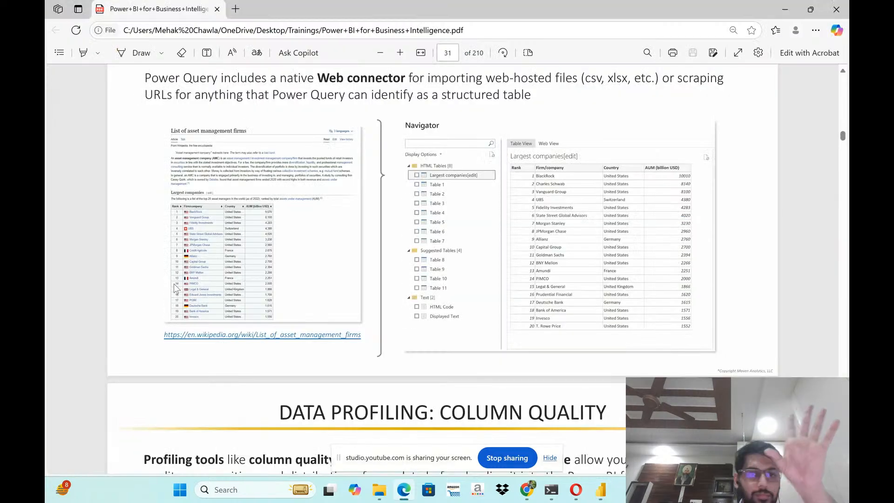
scroll(462, 250, "up", 2)
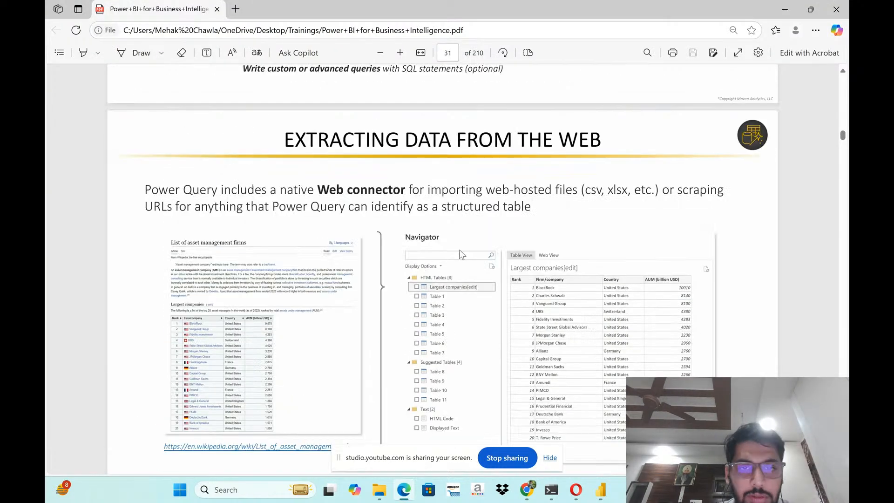
scroll(461, 252, "down", 2)
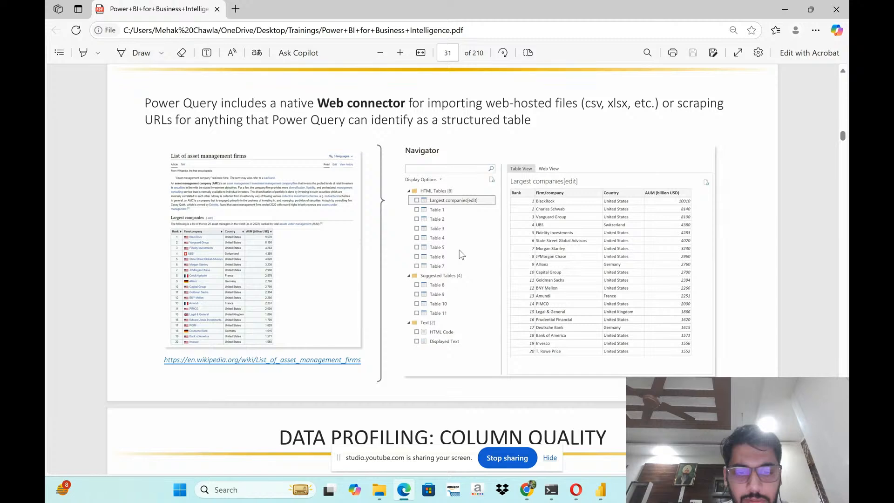
scroll(461, 254, "up", 1)
scroll(461, 253, "down", 4)
scroll(461, 251, "down", 5)
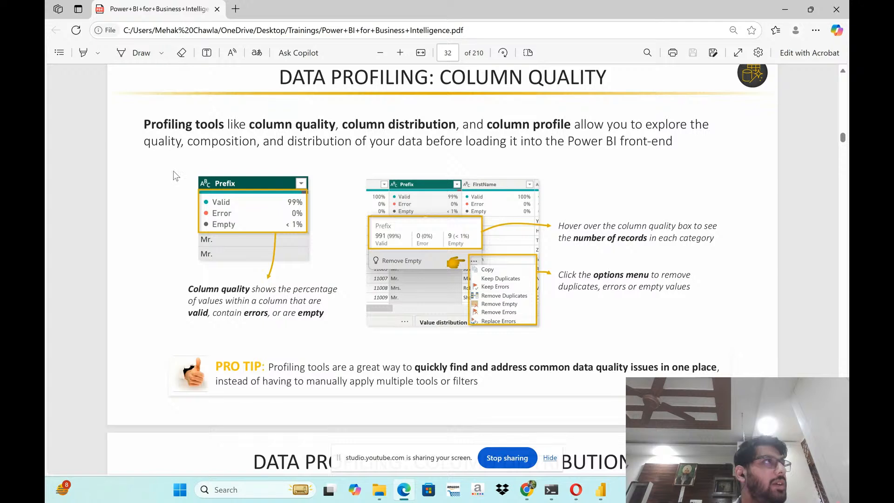
left_click_drag(144, 123, 569, 132)
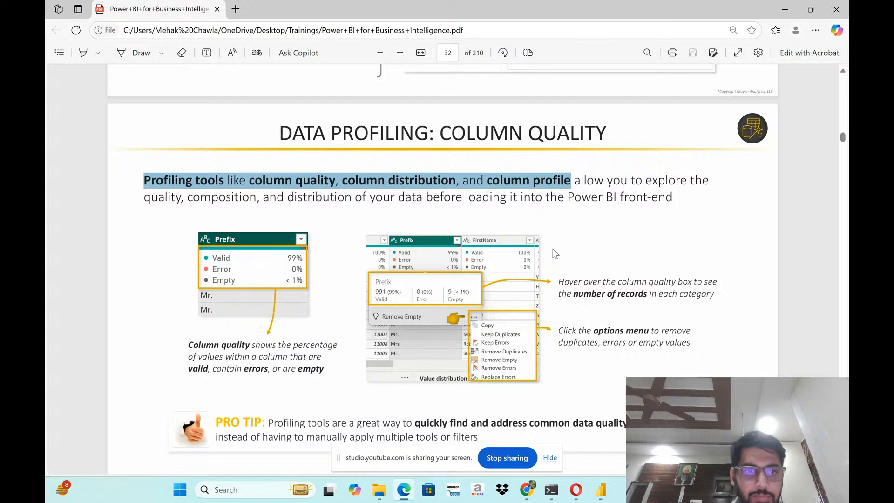
scroll(554, 254, "up", 1)
scroll(494, 243, "down", 1)
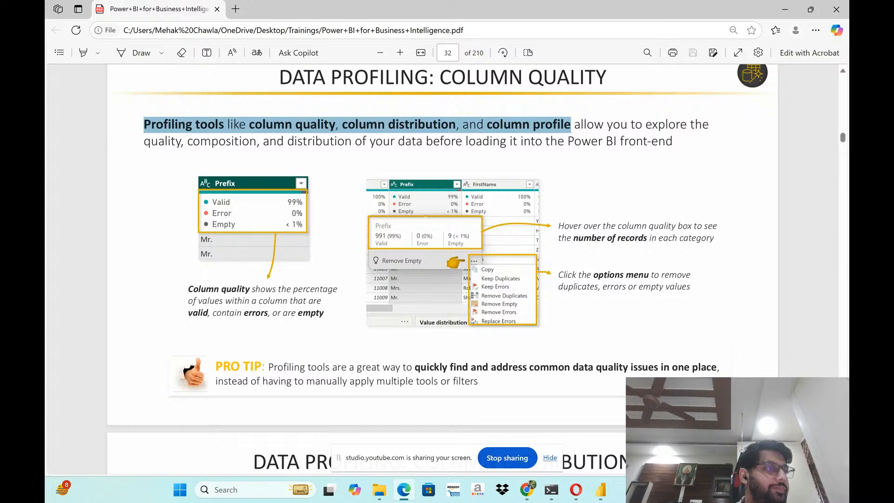
- In Power BI Desktop, open the Power Query Editor and show column quality for the Product Category Lookup query
key("alt+Tab")
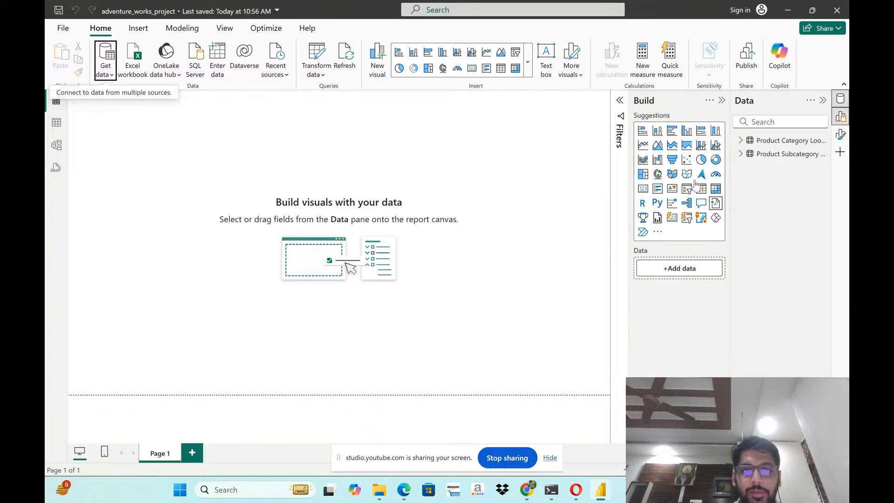
left_click_drag(352, 6, 486, 31)
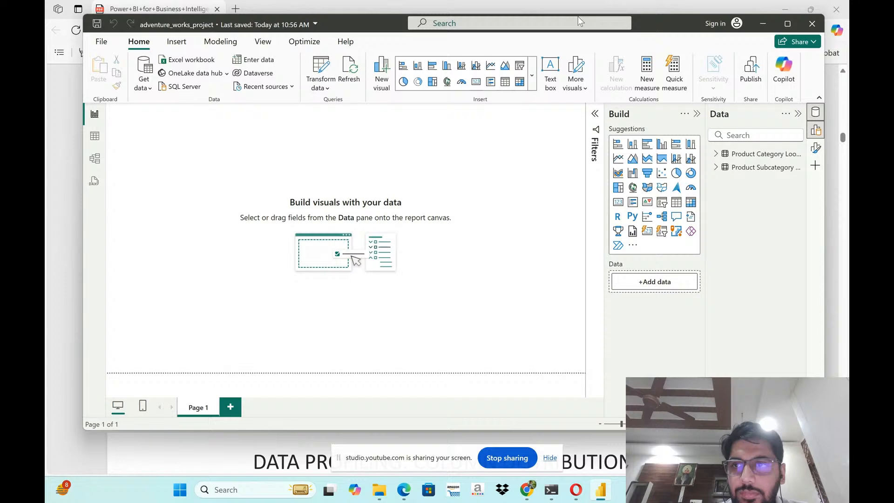
left_click(778, 25)
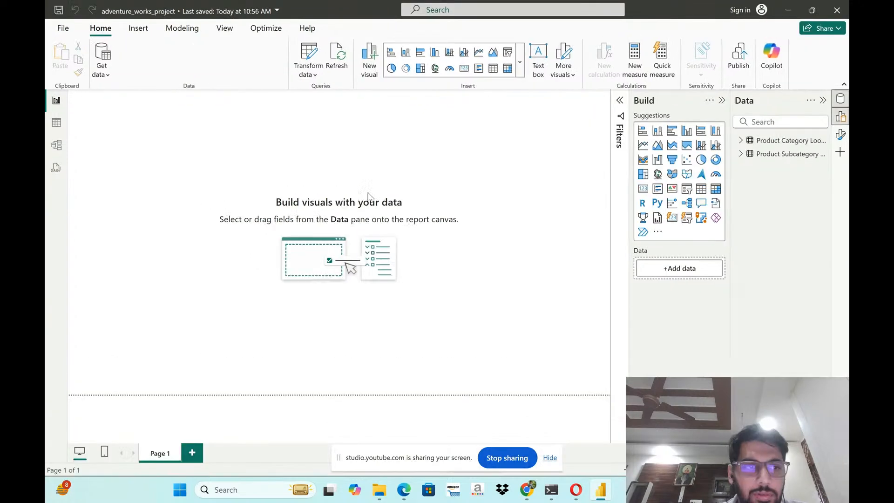
left_click(319, 75)
left_click(343, 99)
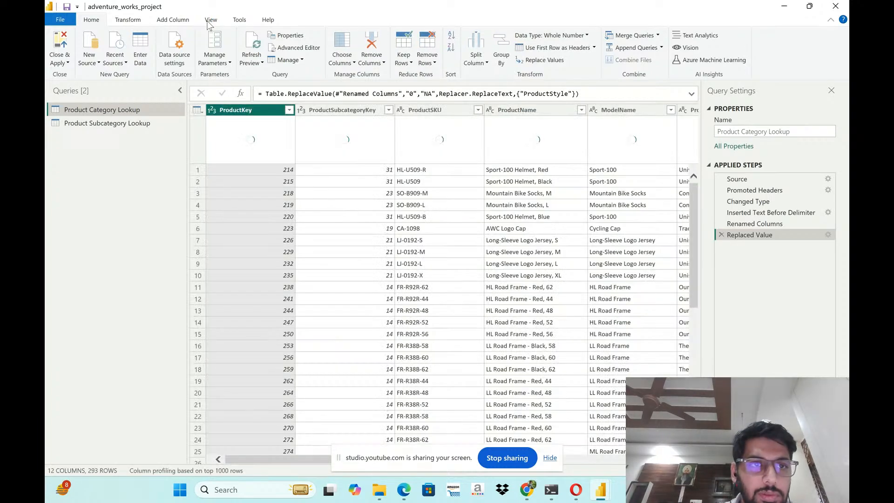
left_click(210, 20)
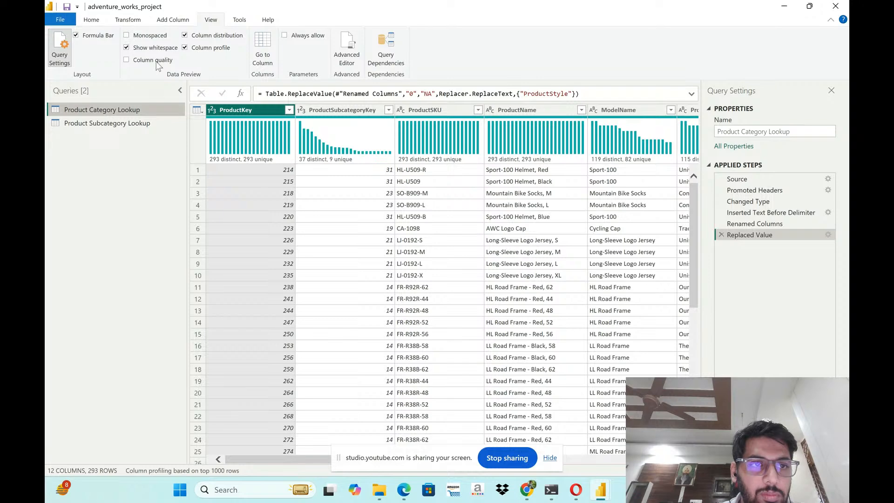
left_click(127, 61)
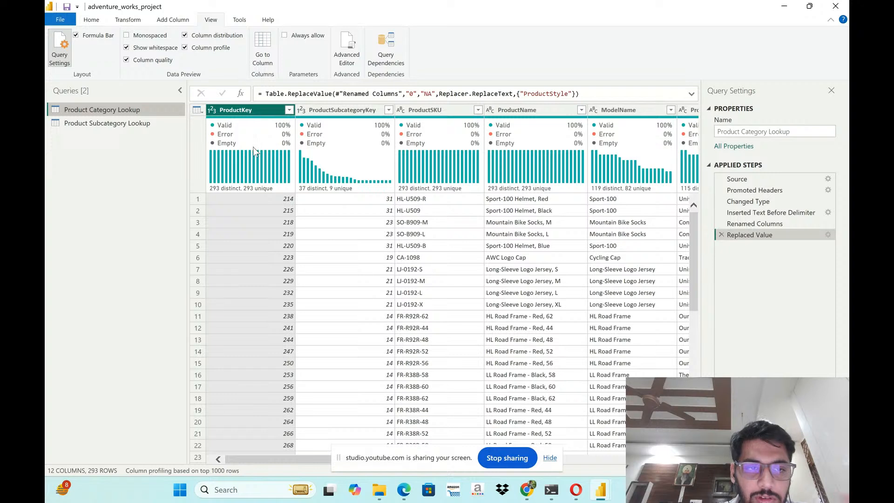
- Review the column quality and distribution of the Product Category Lookup and Product Subcategory Lookup queries, and leave the Power Query Editor
mouse_move(257, 152)
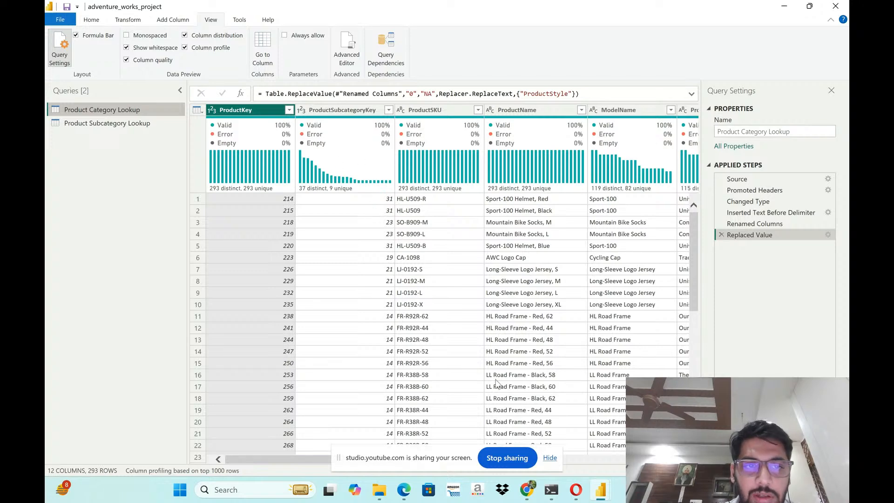
left_click_drag(305, 460, 454, 460)
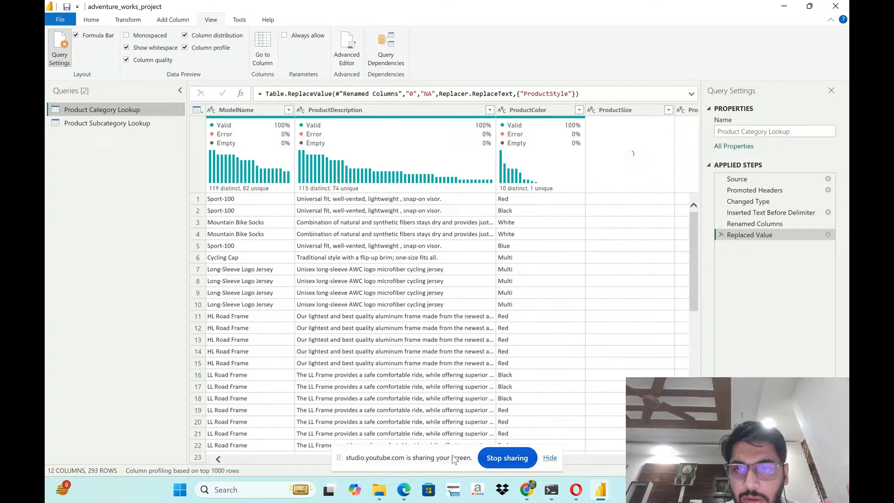
left_click(135, 126)
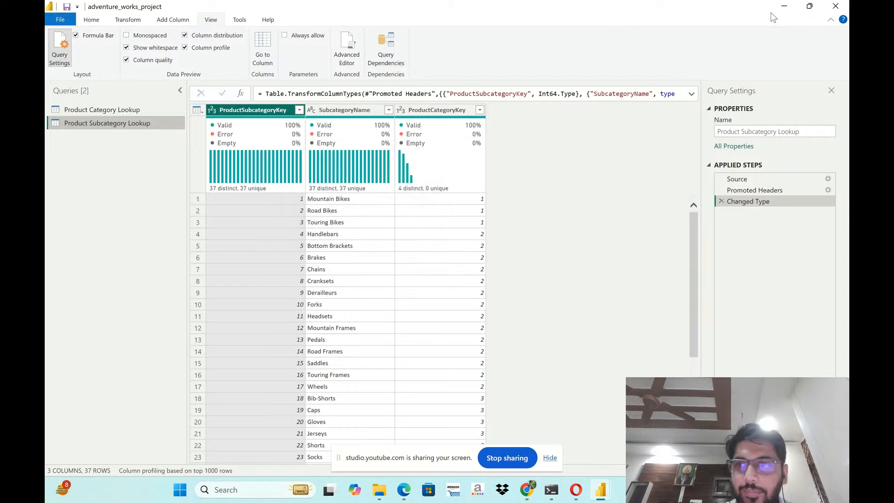
left_click(837, 5)
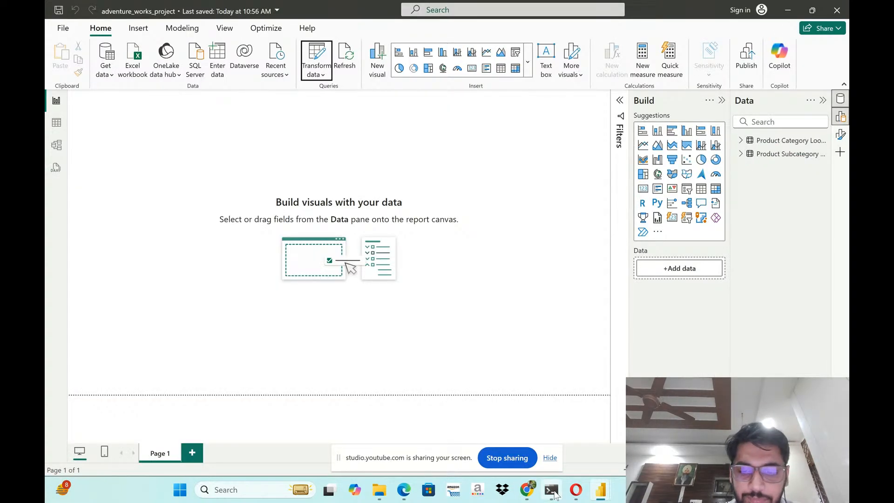
- Switch to the course PDF in Edge and read the column quality definition on the Data Profiling: Column Quality page
left_click(404, 490)
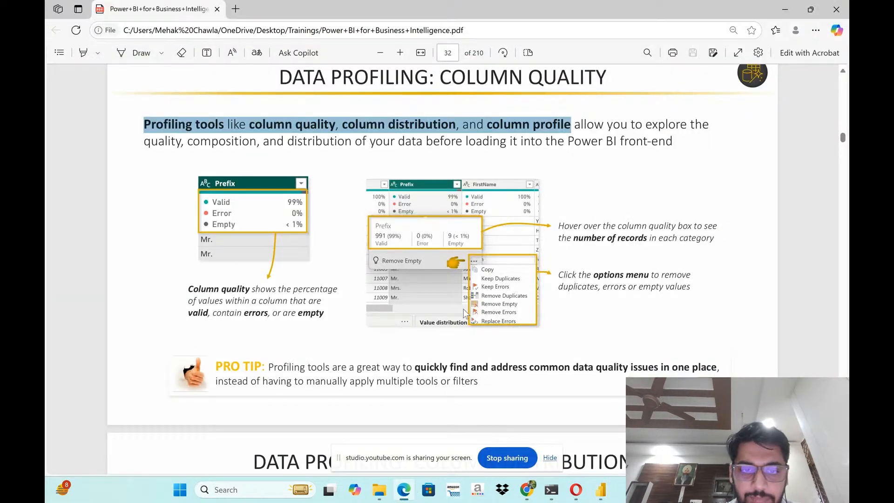
left_click(428, 357)
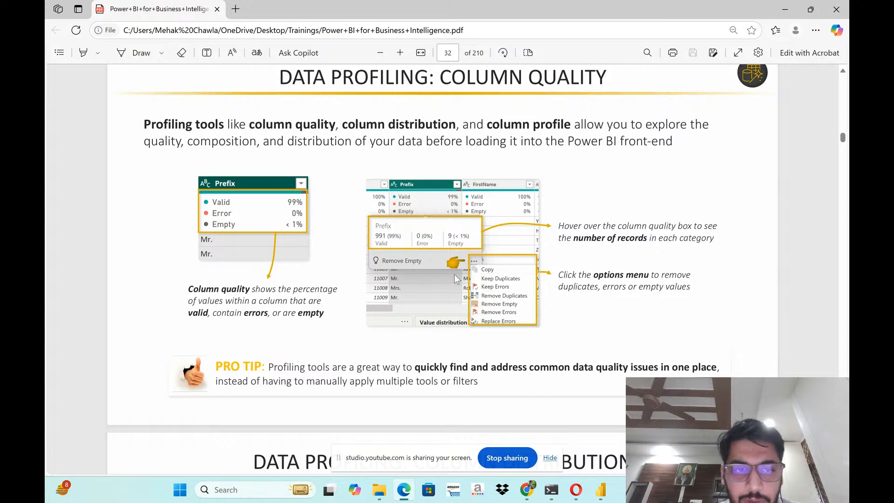
left_click_drag(189, 288, 337, 317)
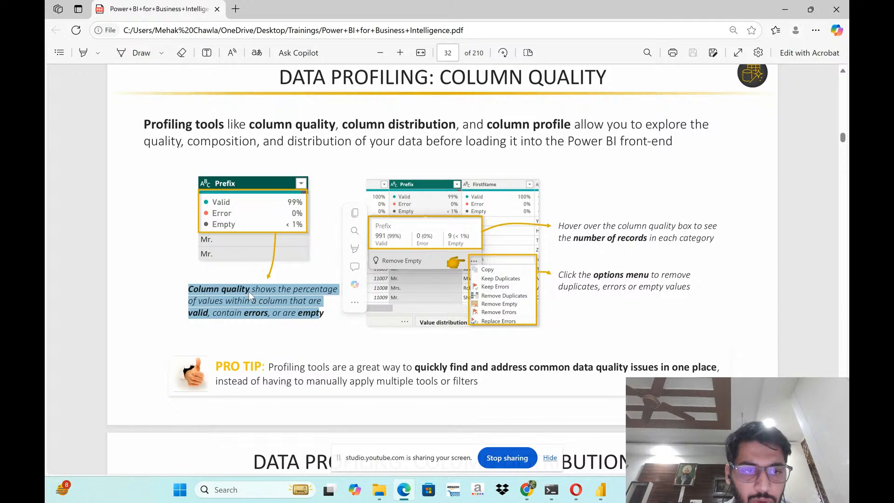
left_click(419, 307)
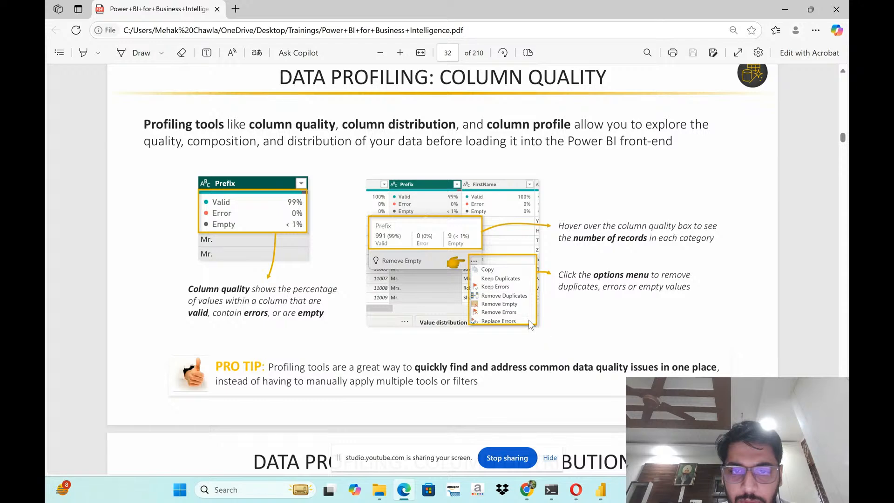
- Switch back to Power BI Desktop and bring up the Power Query Editor window with the Product Subcategory Lookup query
left_click(601, 494)
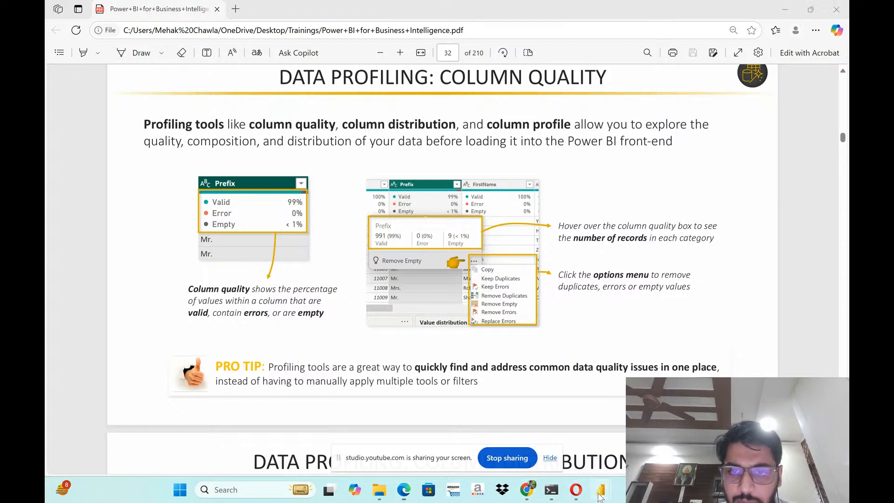
left_click_drag(577, 2, 45, 120)
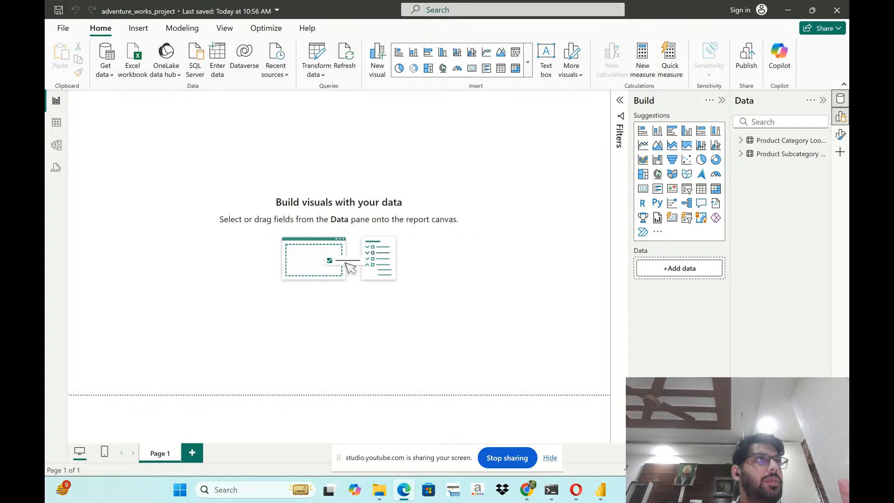
mouse_move(600, 499)
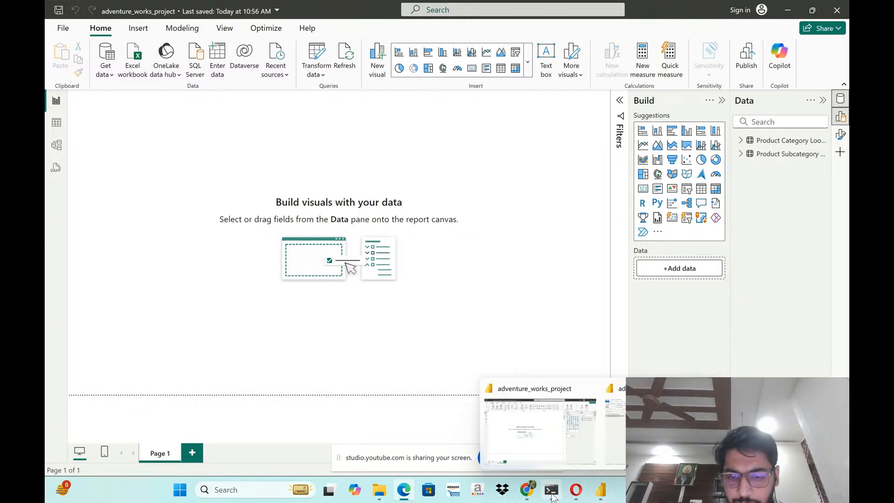
left_click(603, 497)
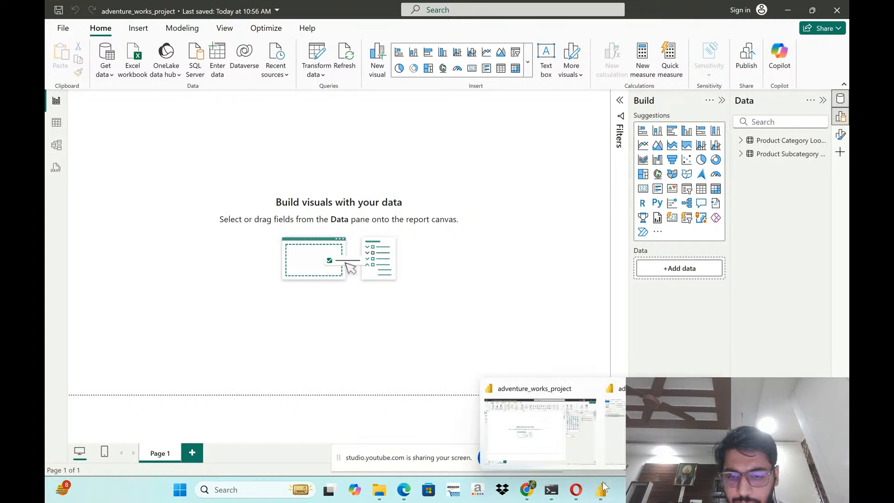
left_click(652, 431)
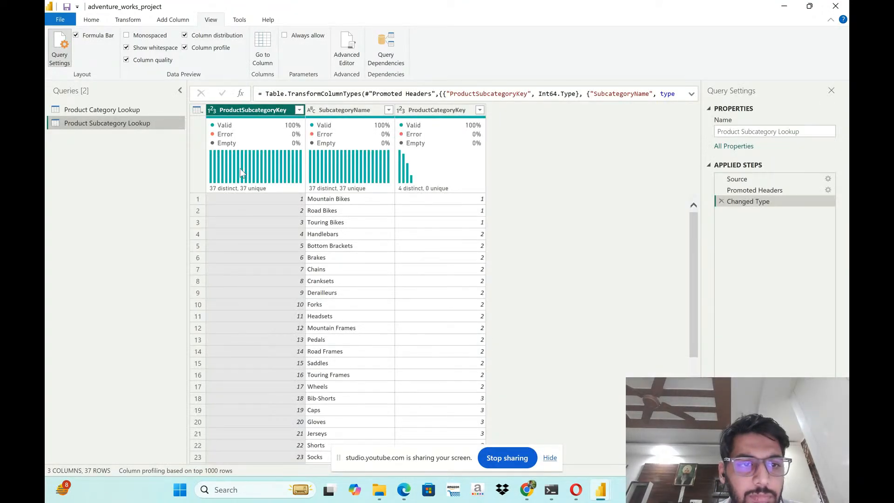
- Examine the distinct and unique values in the ProductCategoryKey column's distribution and compare them with the rows below
mouse_move(232, 205)
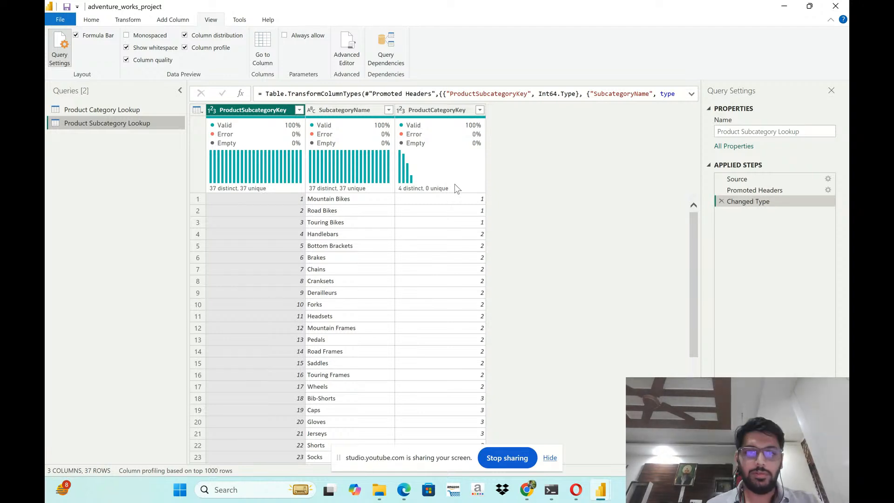
mouse_move(455, 186)
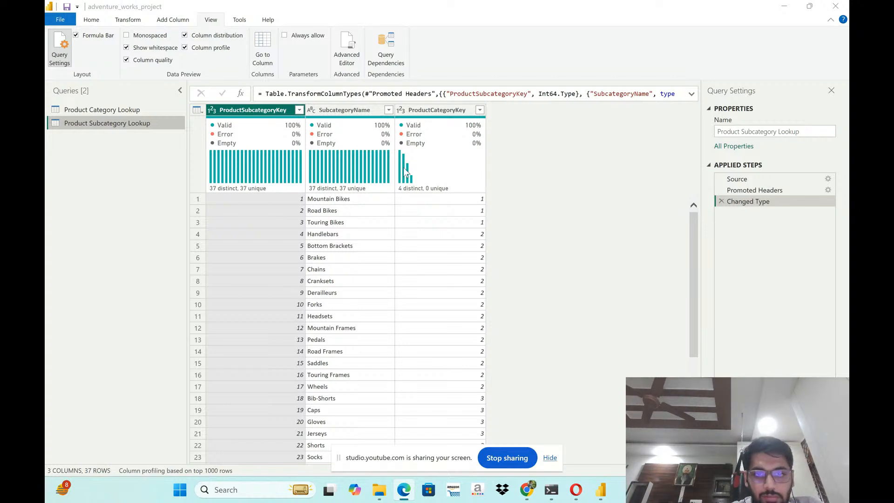
mouse_move(404, 169)
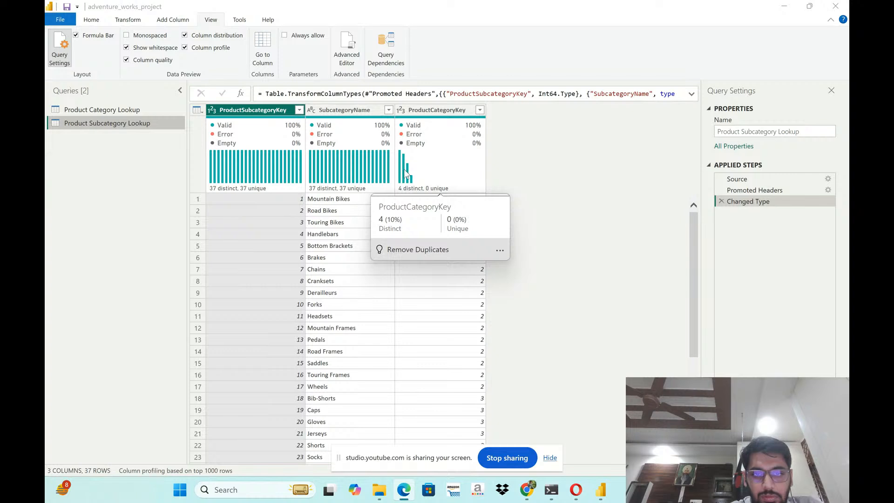
scroll(432, 321, "down", 4)
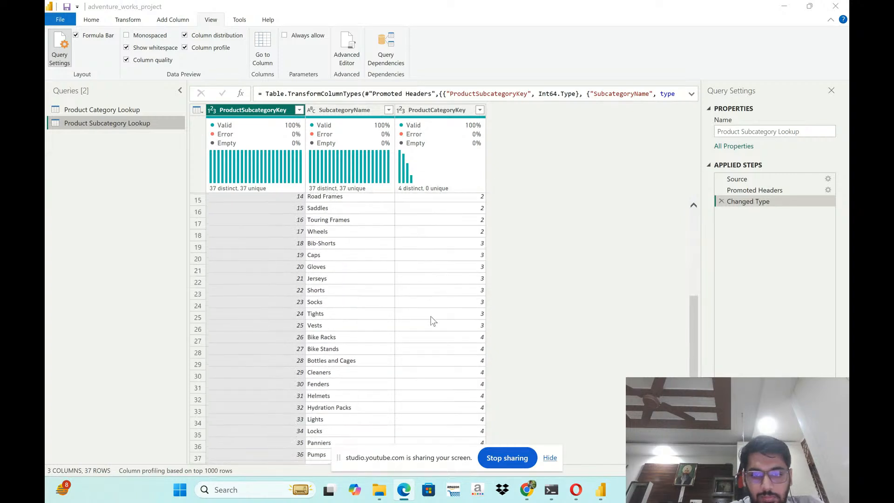
scroll(431, 320, "up", 4)
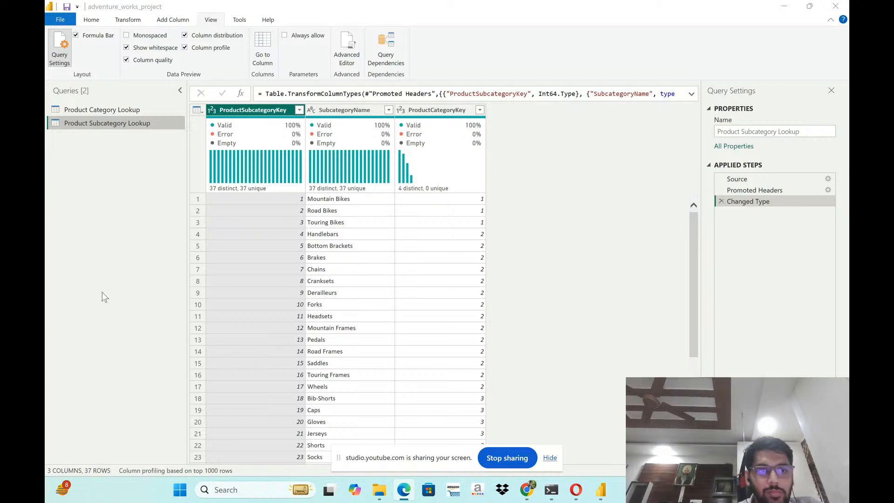
- Turn Column profile off and on again to display the statistics and value distribution of the ProductSubcategoryKey column
left_click(193, 54)
left_click(187, 52)
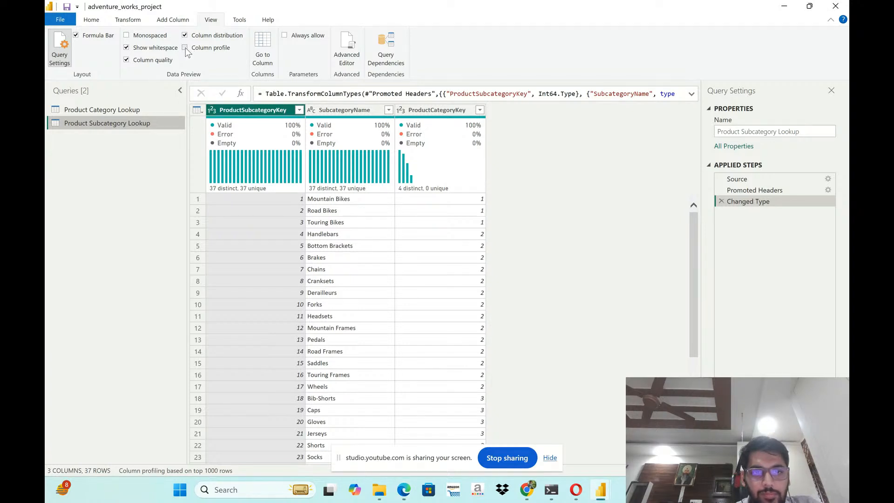
left_click(185, 49)
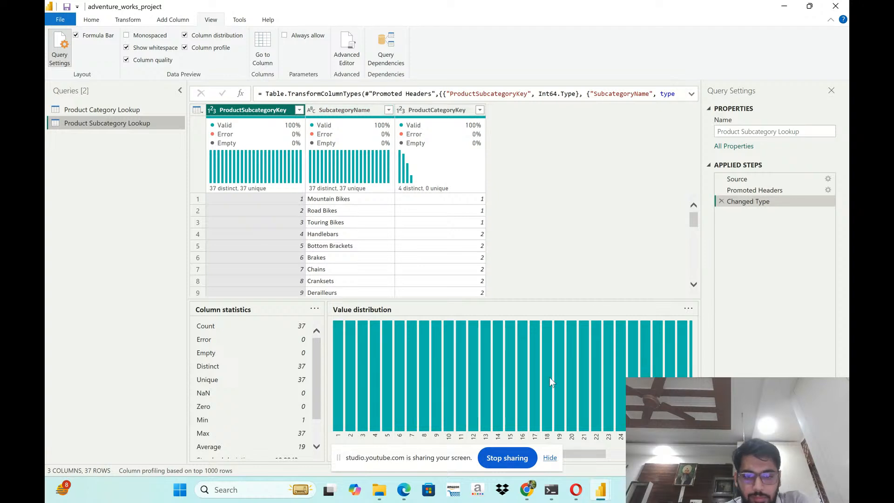
mouse_move(601, 489)
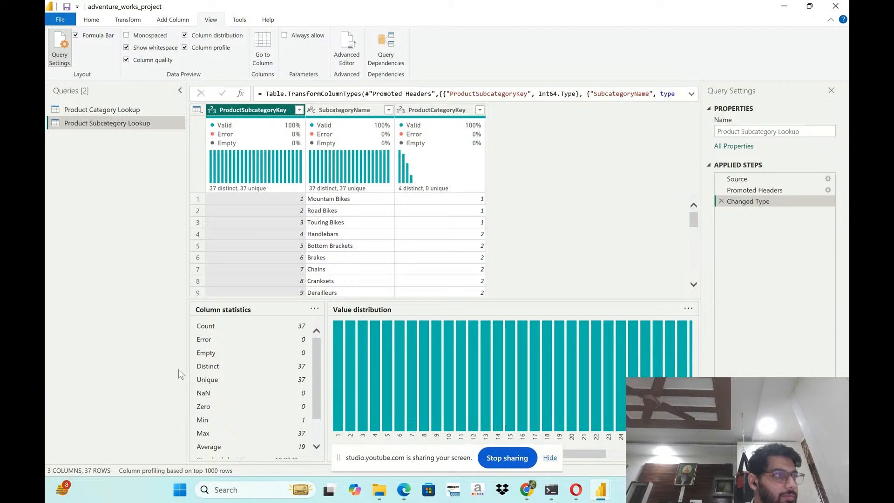
- Examine the column statistics and the full value distribution of the SubcategoryName column
left_click(334, 111)
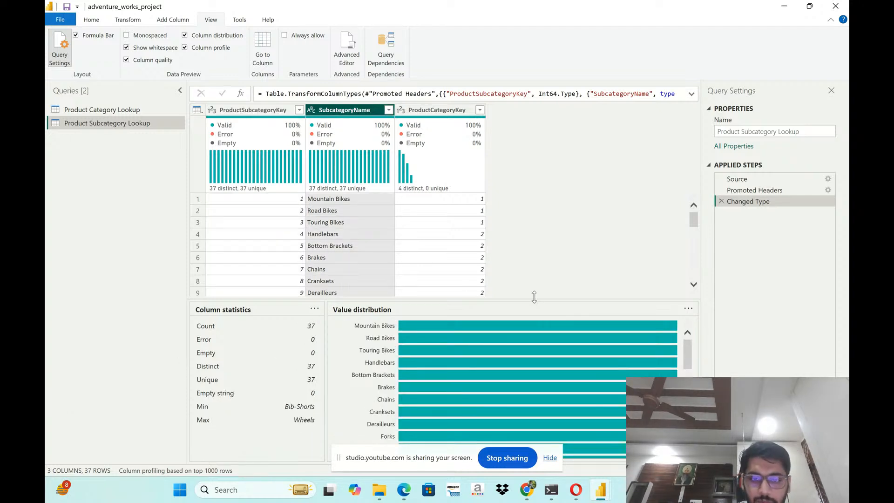
scroll(535, 386, "down", 4)
scroll(531, 384, "down", 3)
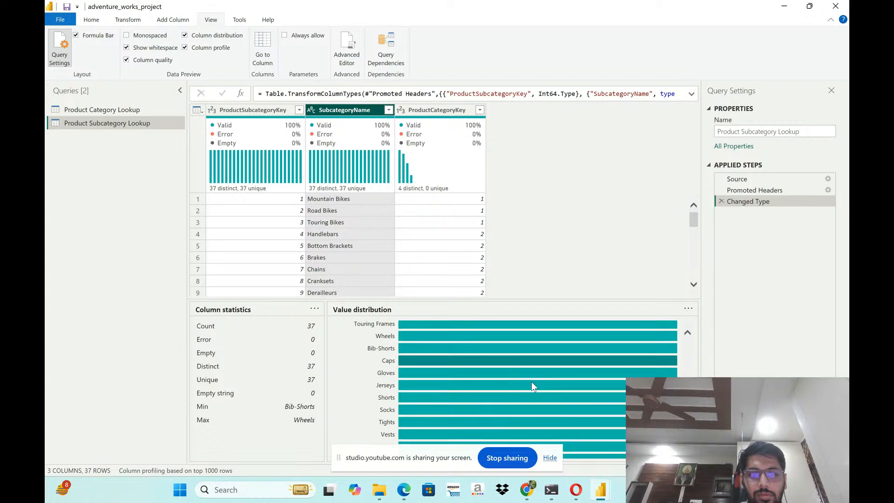
mouse_move(536, 376)
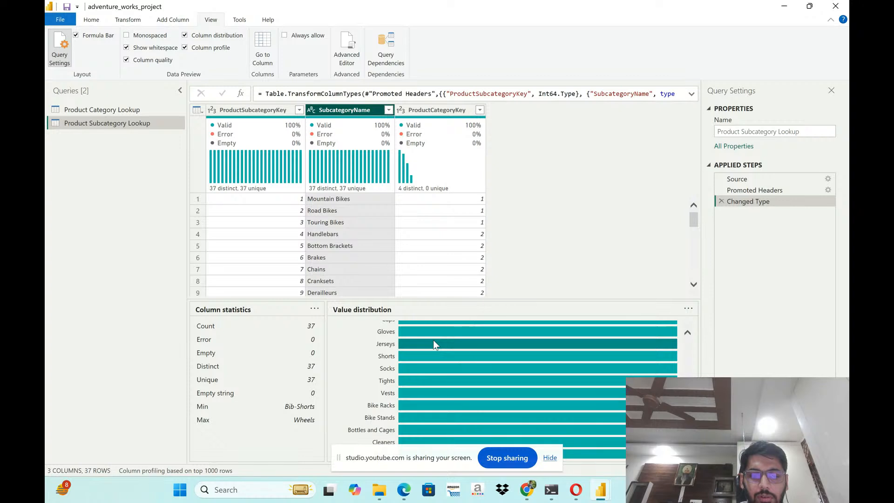
scroll(433, 344, "up", 3)
scroll(433, 345, "up", 6)
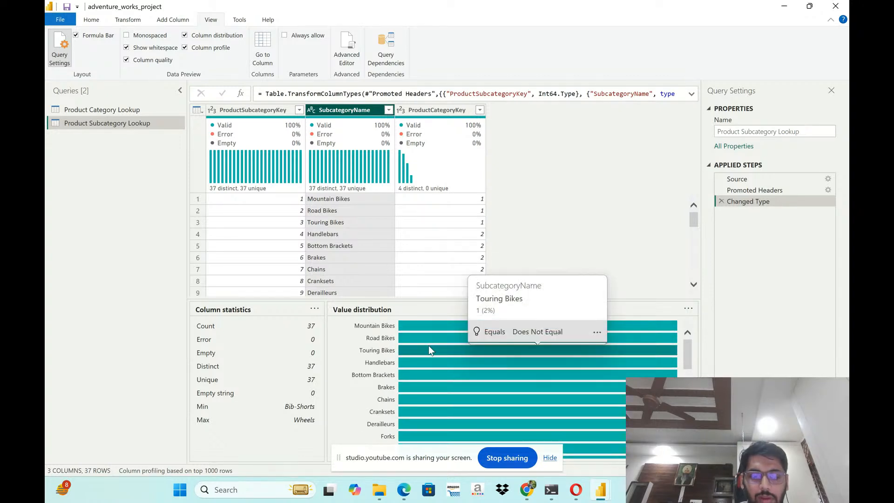
scroll(428, 346, "down", 2)
scroll(395, 347, "down", 1)
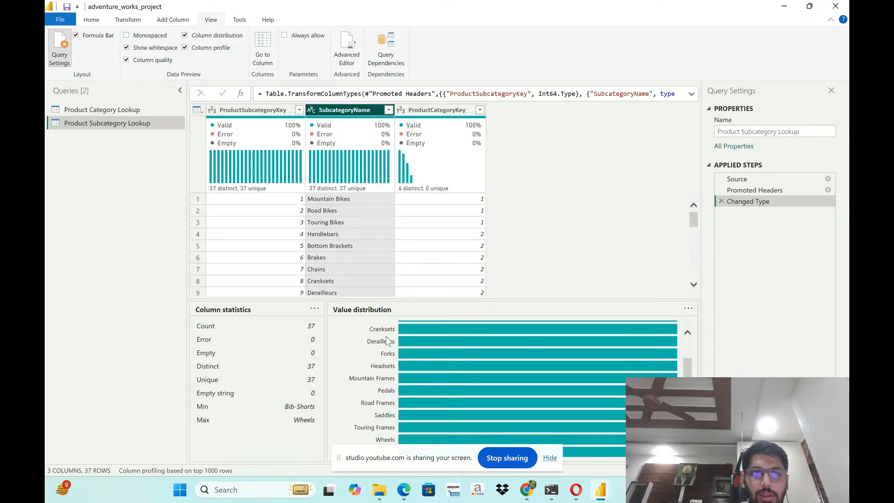
scroll(387, 341, "down", 4)
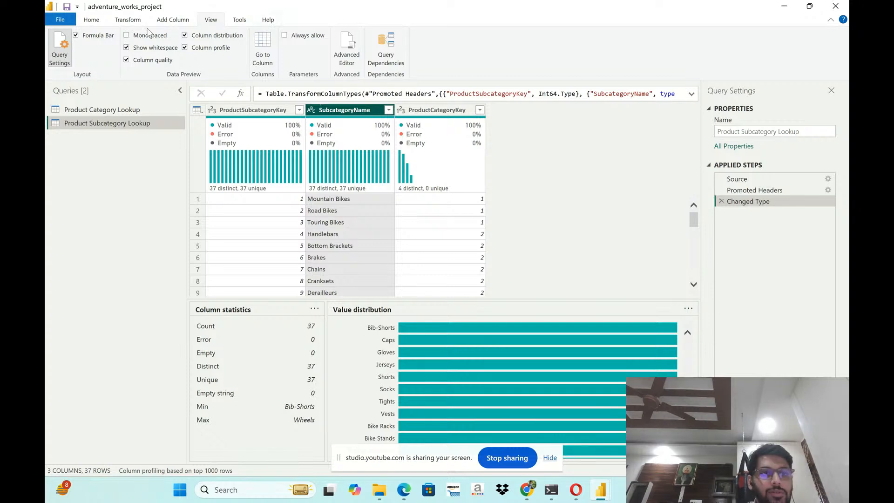
left_click(92, 22)
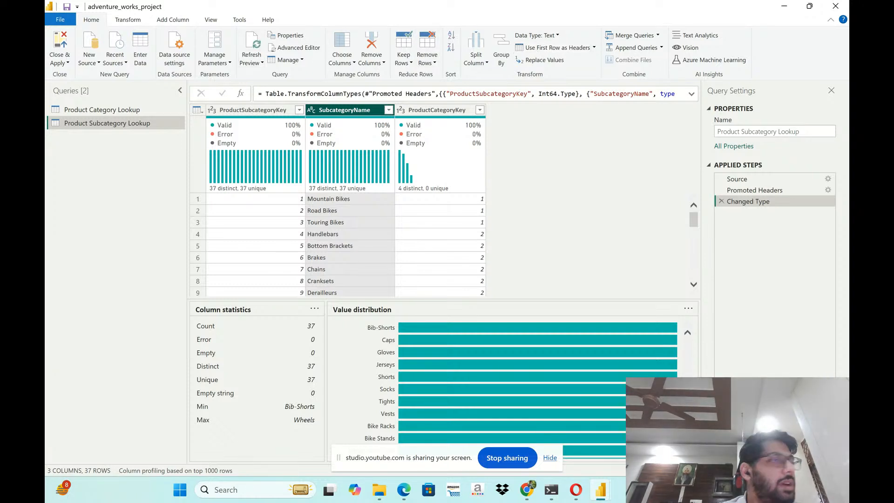
left_click(130, 21)
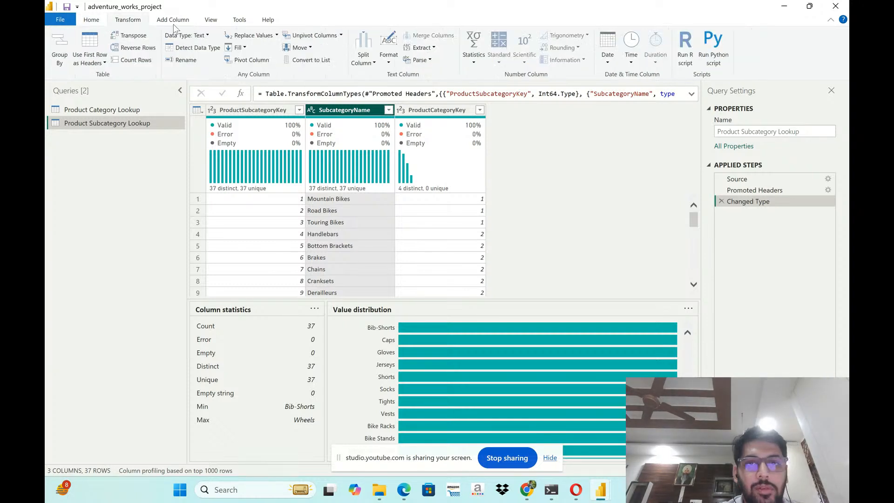
left_click(174, 21)
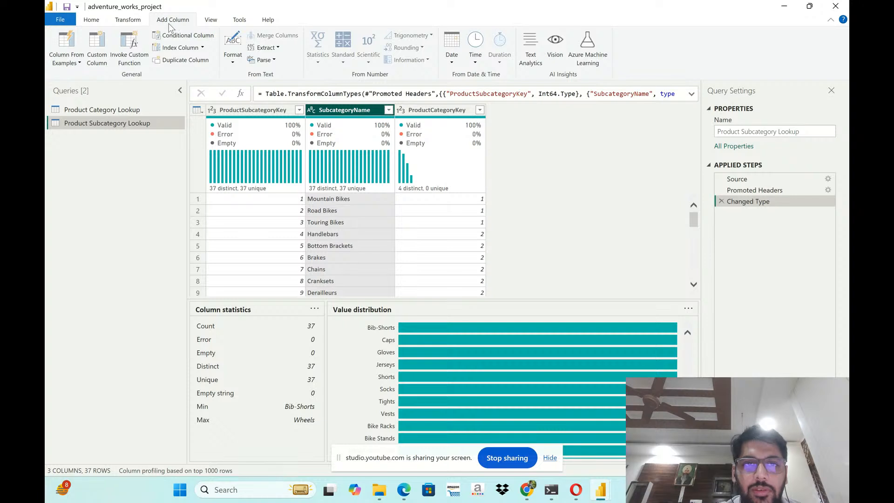
- Try splitting the SubcategoryName column by lowercase to uppercase, and delete the split from the applied steps
left_click(135, 21)
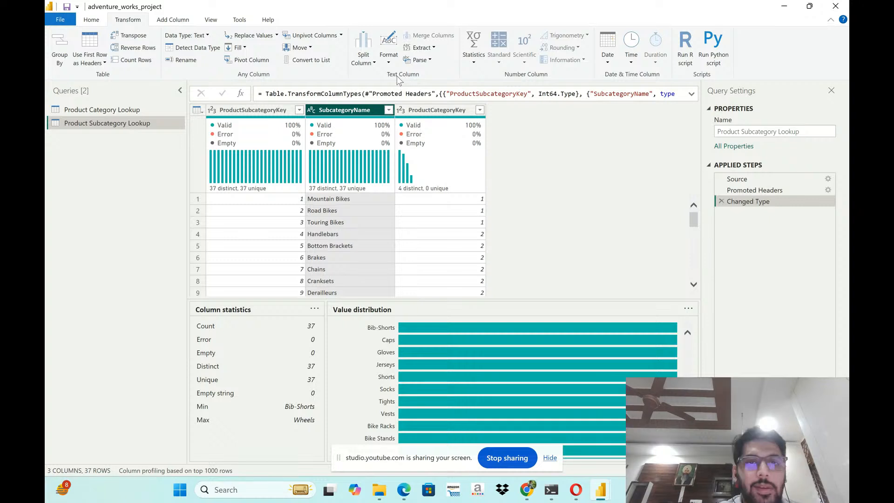
left_click(374, 63)
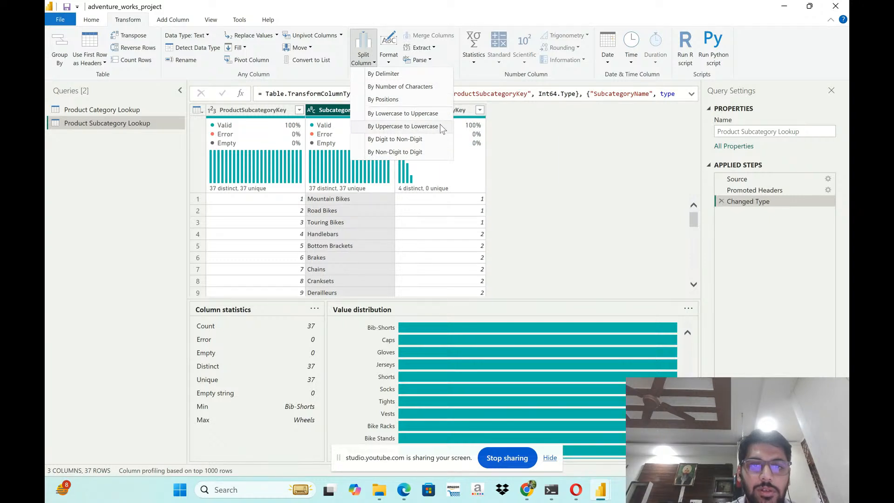
left_click(431, 116)
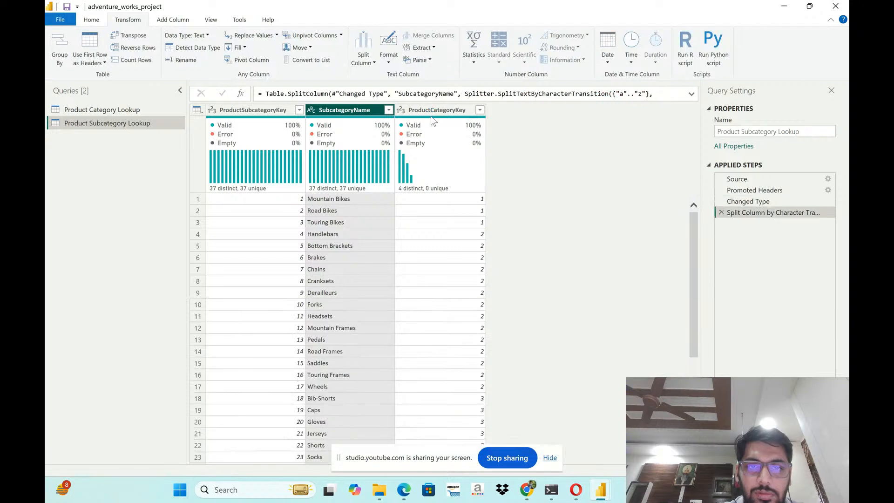
mouse_move(434, 128)
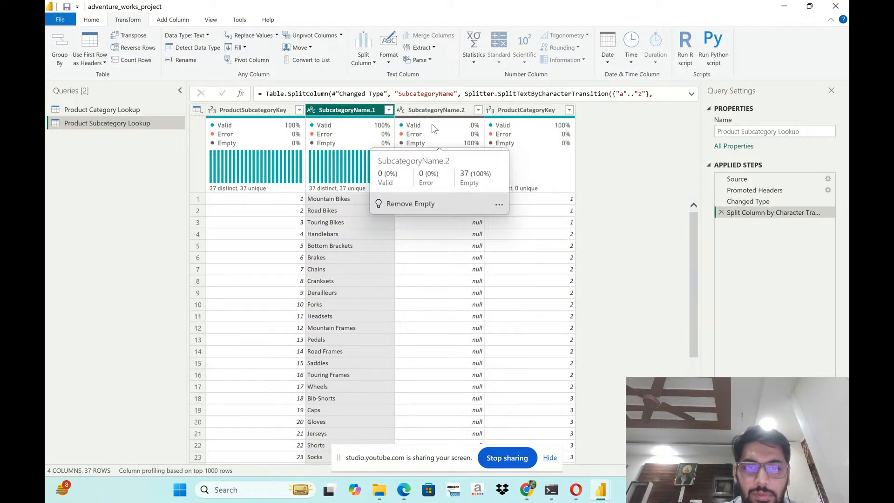
left_click(721, 212)
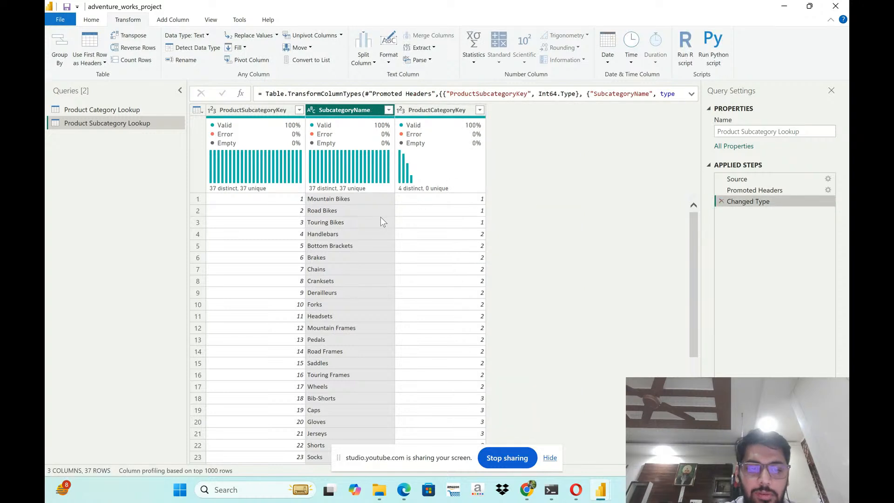
left_click(363, 65)
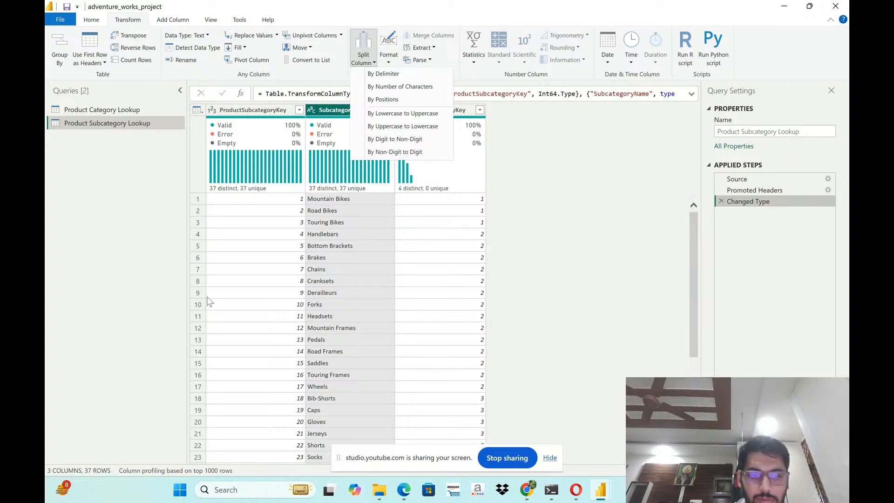
scroll(406, 321, "down", 1)
scroll(406, 322, "down", 3)
scroll(398, 358, "up", 4)
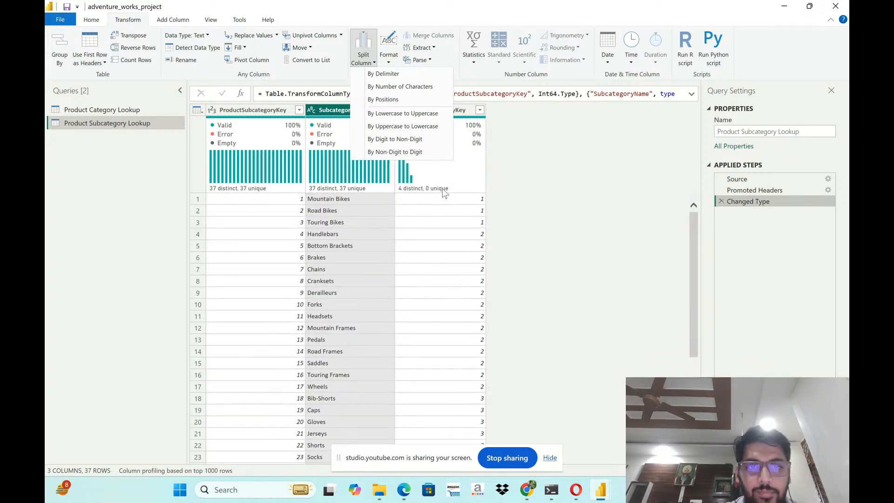
left_click(534, 204)
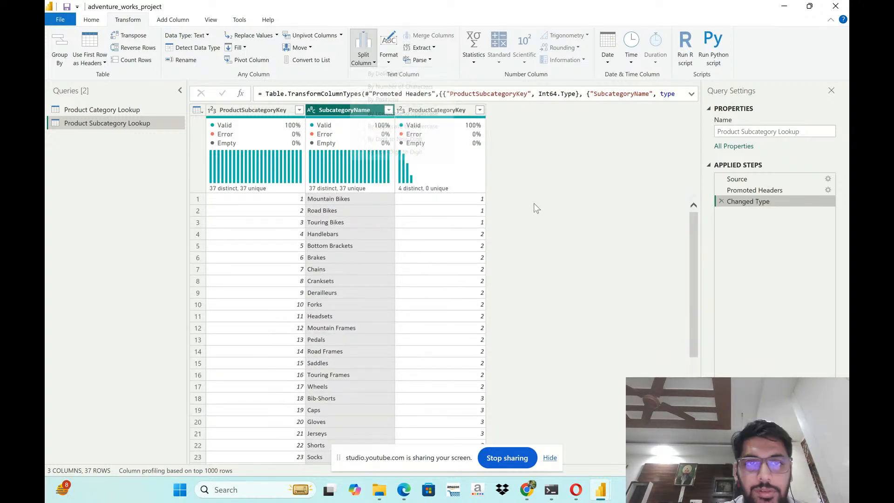
left_click(395, 66)
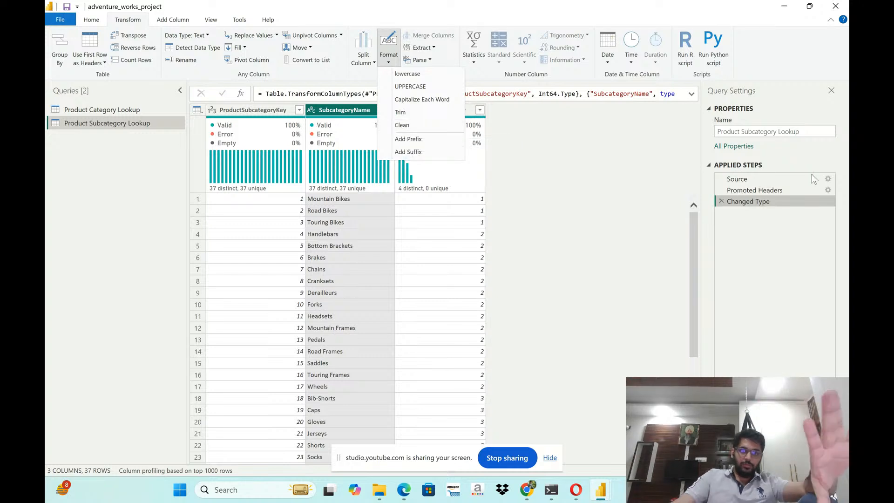
left_click(616, 182)
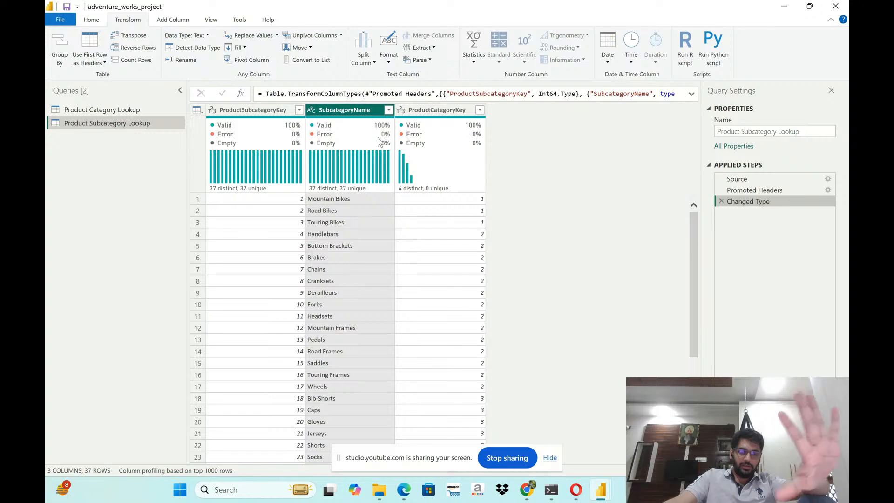
- In the Product Category Lookup query, try to parse the ProductName column as XML and open the first row's error details
left_click(154, 110)
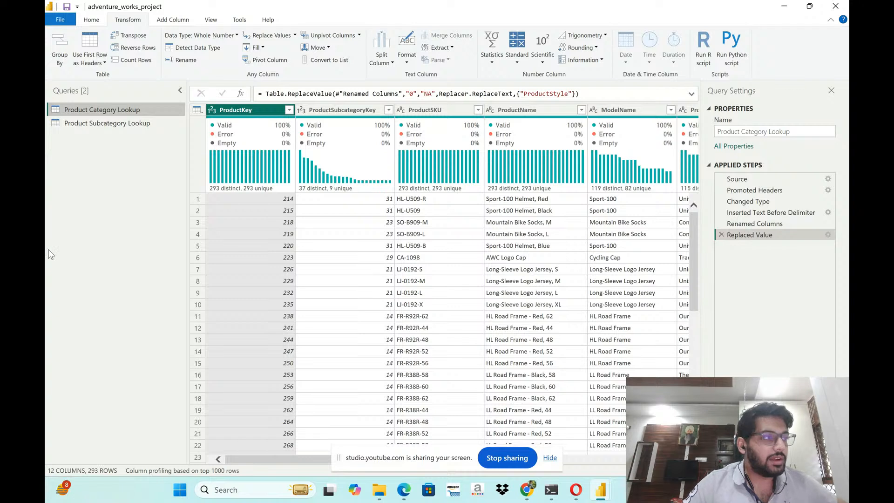
left_click(451, 48)
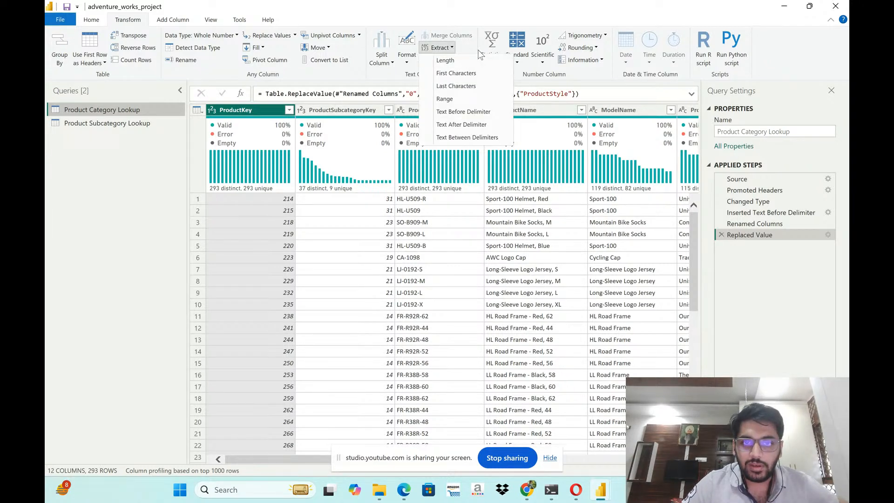
left_click(474, 47)
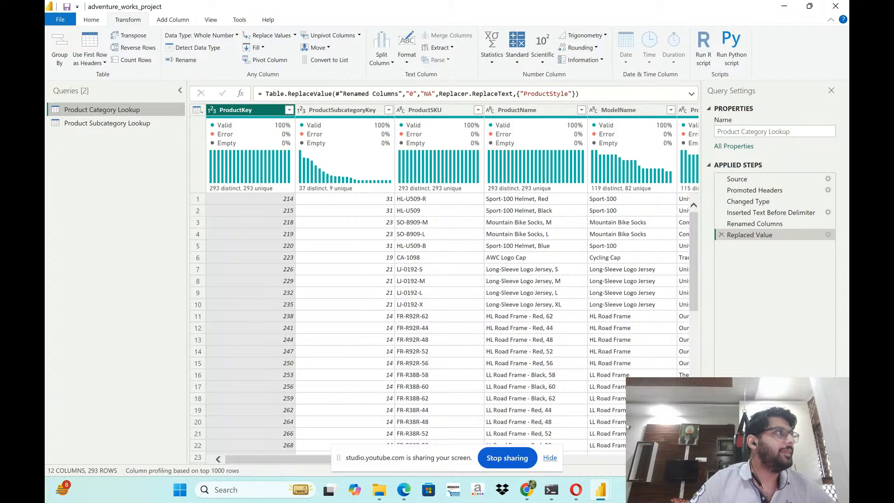
key("alt+Tab")
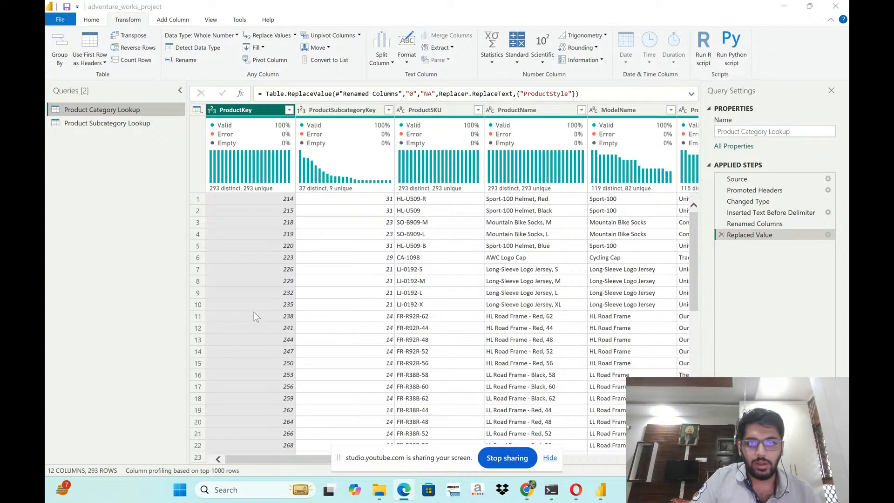
left_click(428, 110)
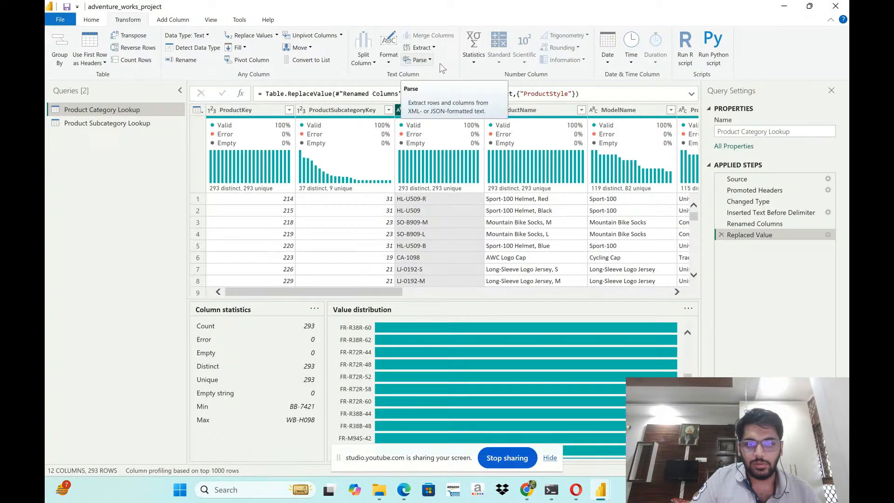
left_click(517, 110)
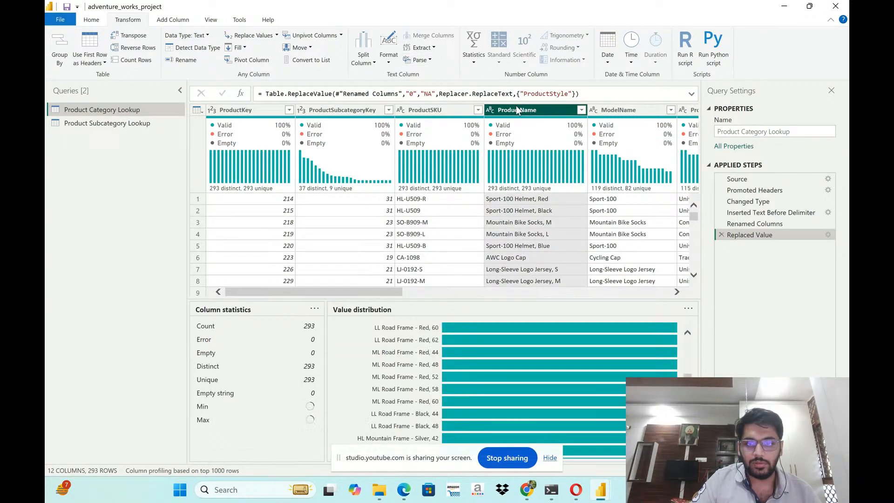
left_click(429, 60)
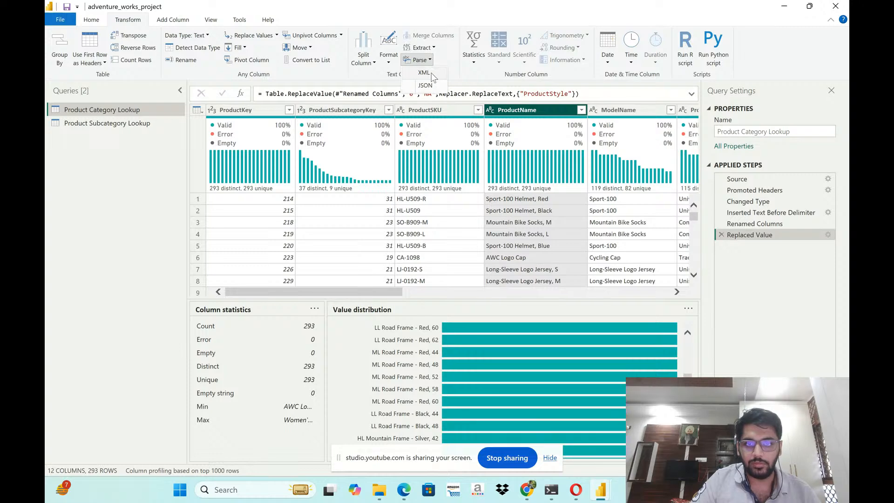
left_click(425, 74)
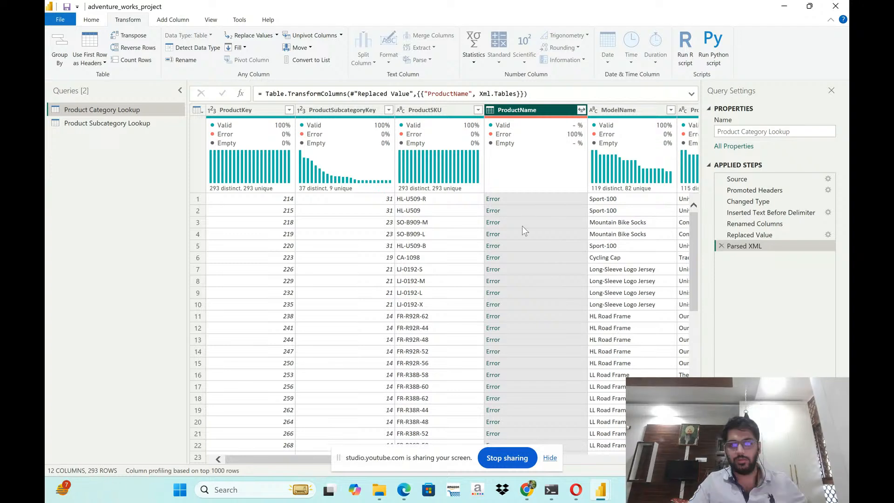
left_click(493, 198)
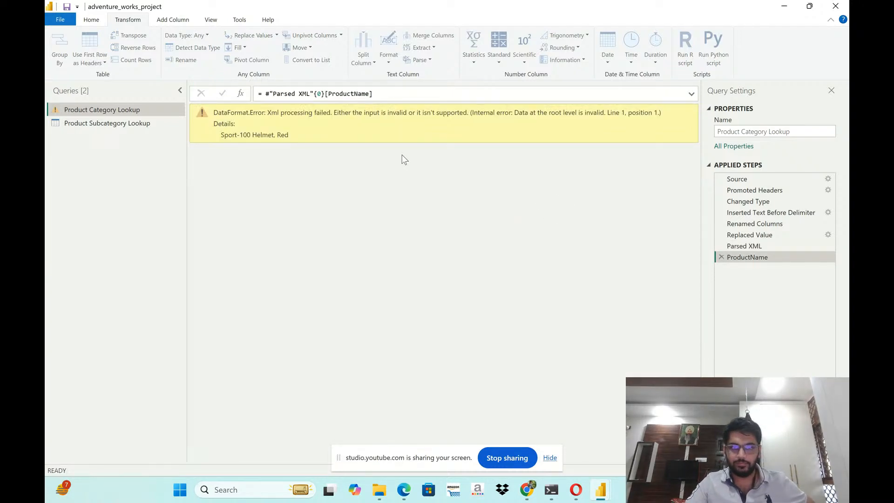
- Try changing "Parsed XML" to "Parsed JSON" in the formula of the ProductName drill-down step, and delete that step
left_click(181, 91)
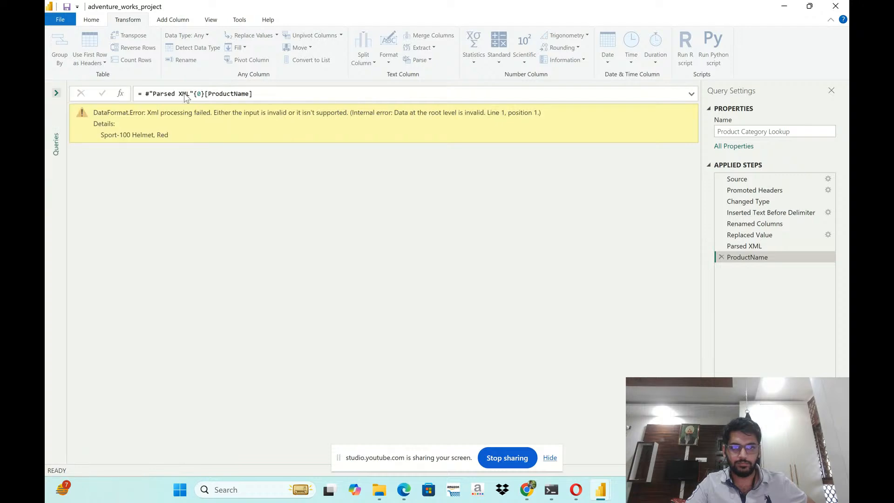
left_click(55, 92)
left_click(308, 94)
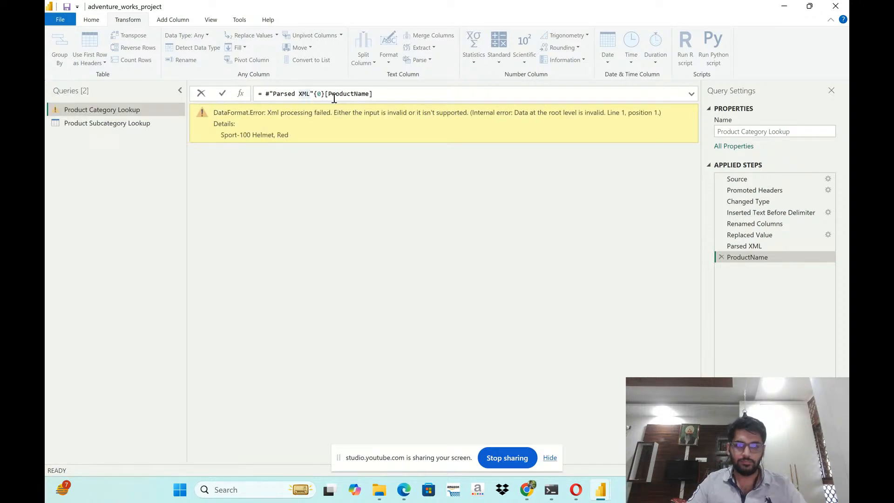
key("shift+Left")
key("shift+Left")
key("shift+Left")
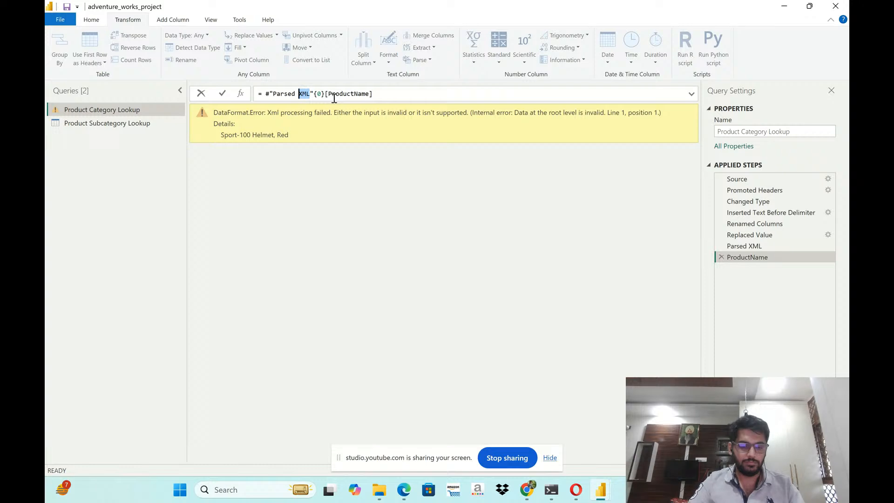
key("BackSpace")
type("JSON")
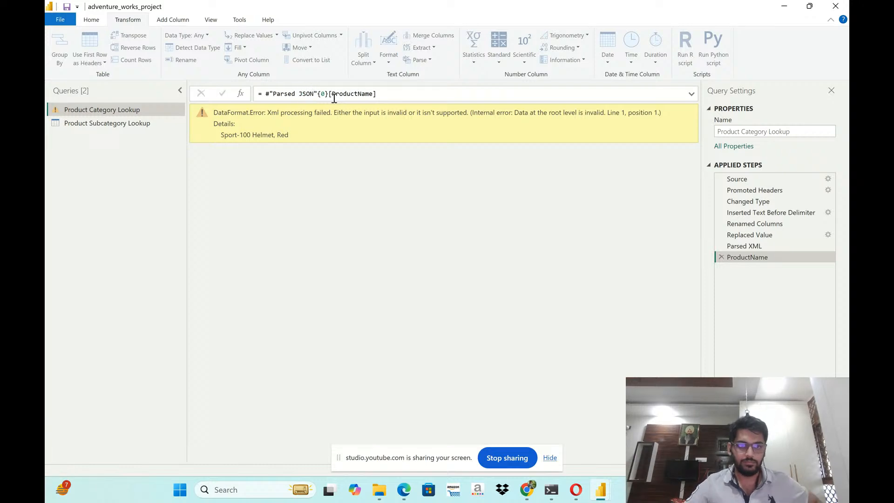
key("Return")
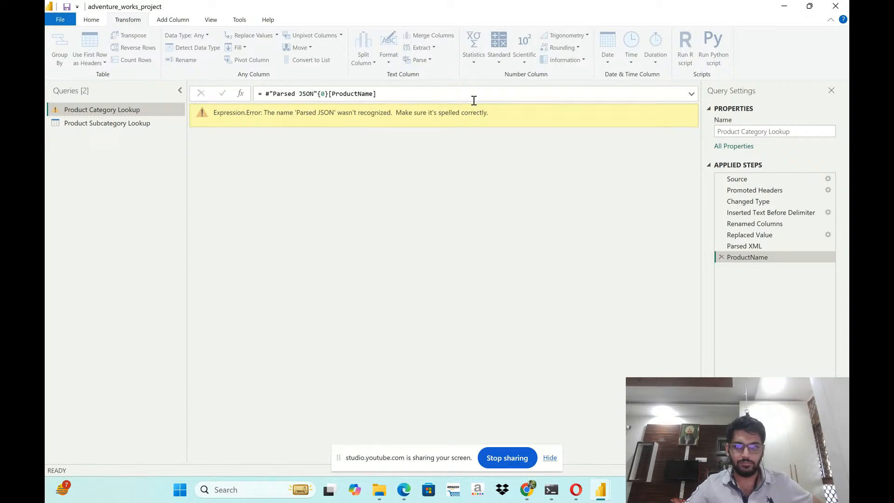
left_click(724, 256)
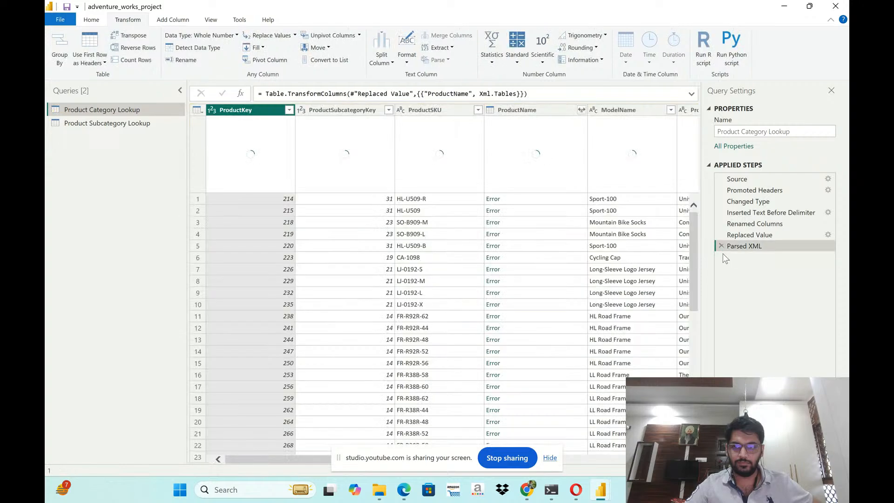
- Try changing Xml.Tables to JSON.Tables in the ProductName parsing formula, and delete the Parsed XML step
left_click(517, 110)
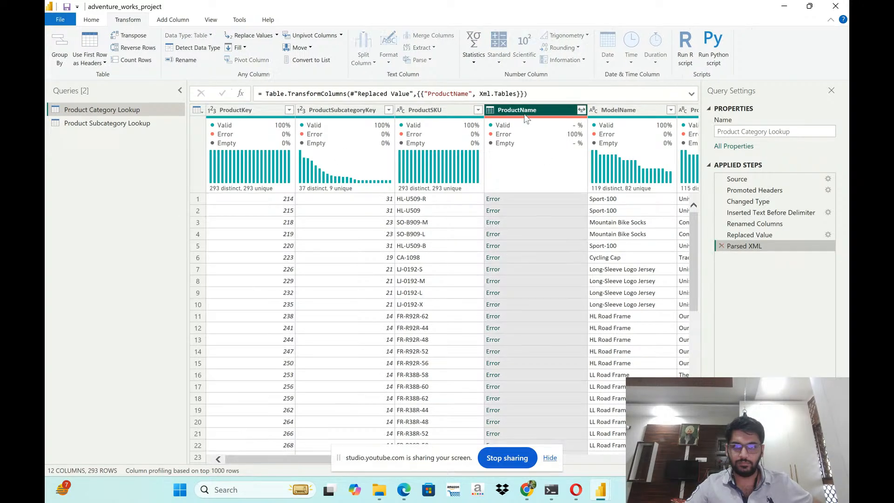
left_click(487, 93)
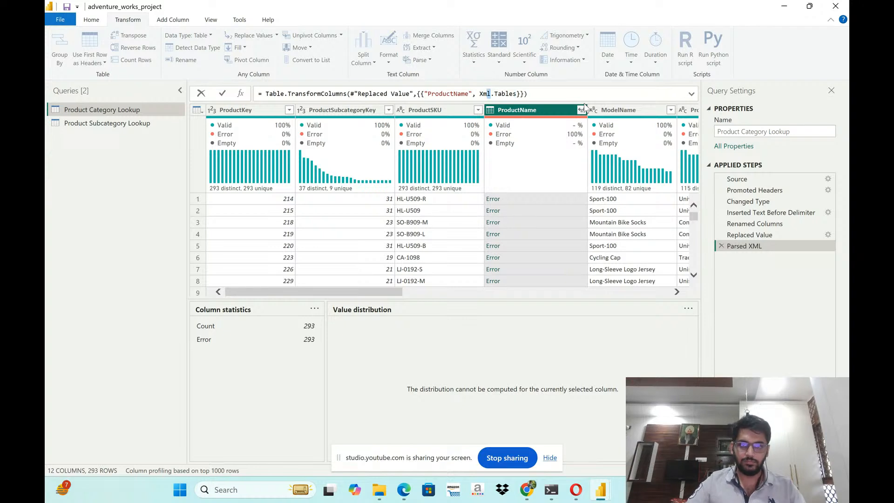
key("shift+Left")
key("shift+Left")
type("JSON")
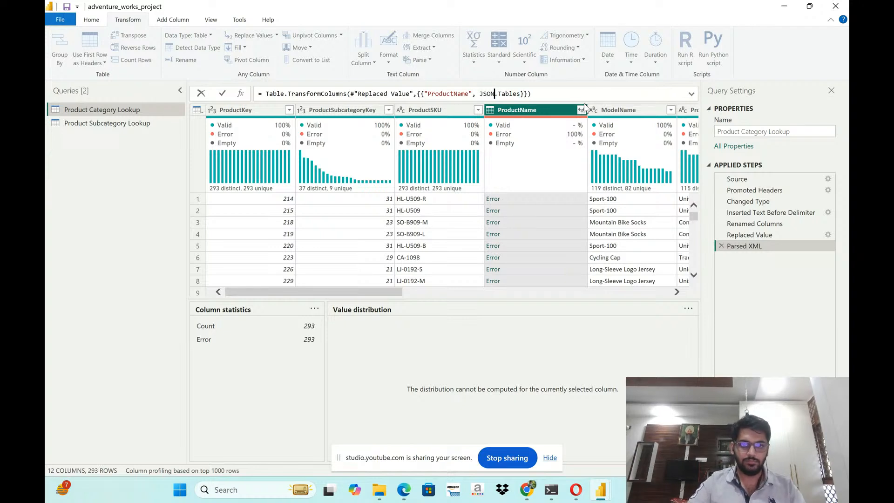
key("Return")
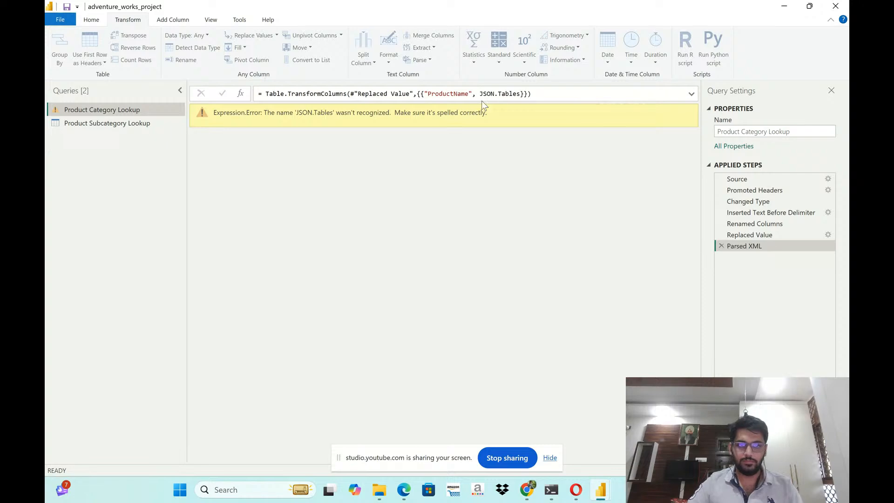
left_click(722, 246)
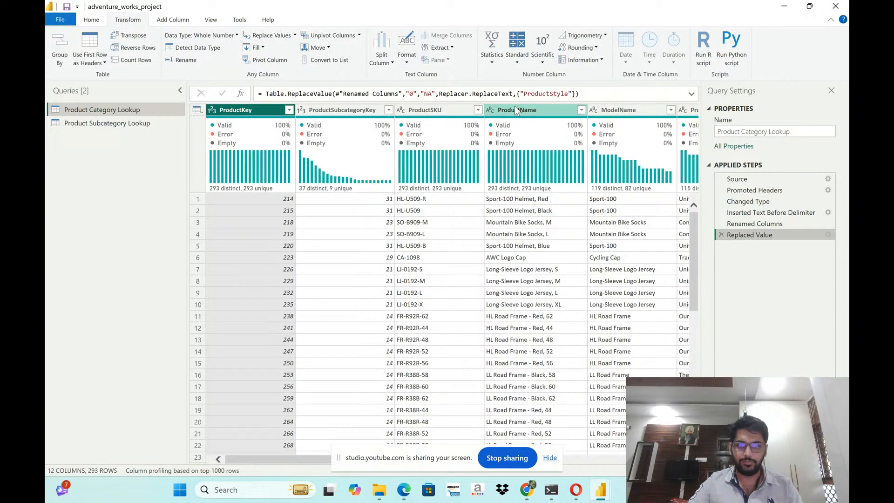
- Try to parse the ProductName column as JSON, inspecting the first row's error, and delete the resulting applied steps
left_click(516, 111)
left_click(420, 60)
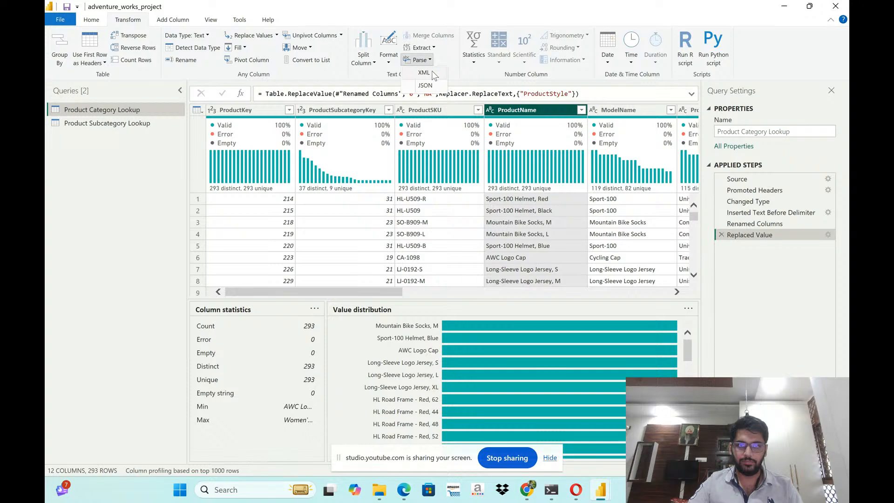
left_click(425, 86)
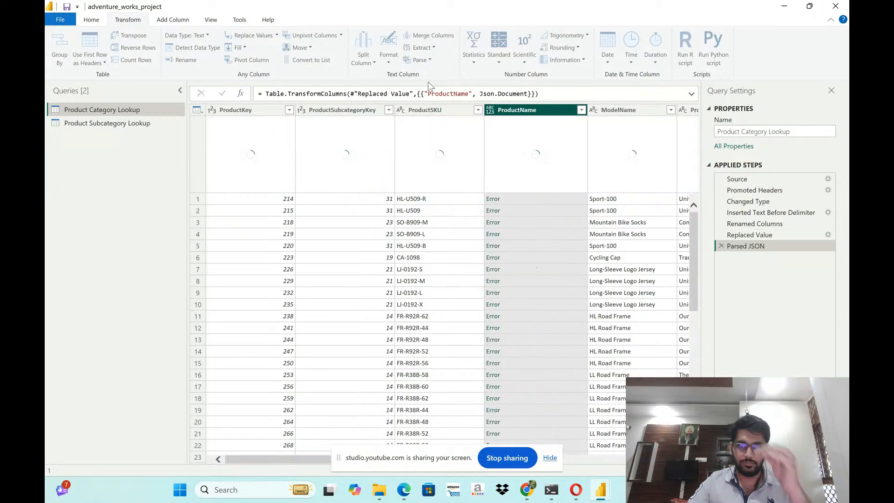
left_click(495, 199)
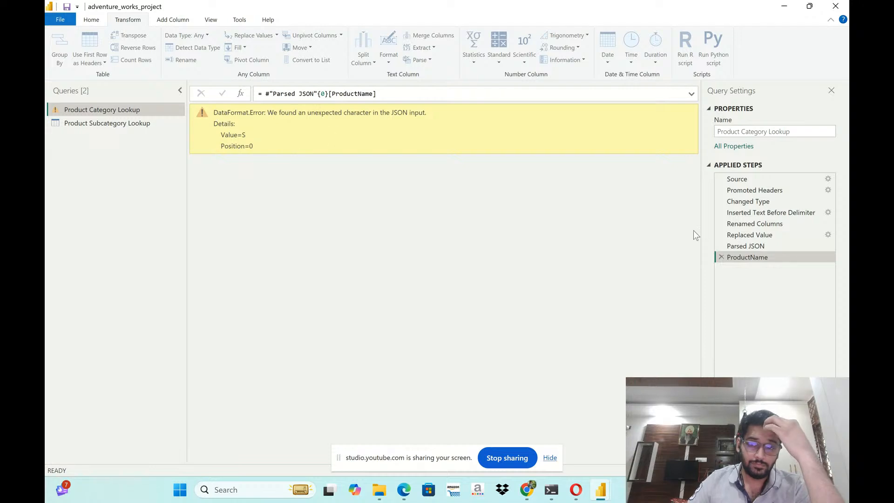
left_click(721, 257)
left_click(721, 246)
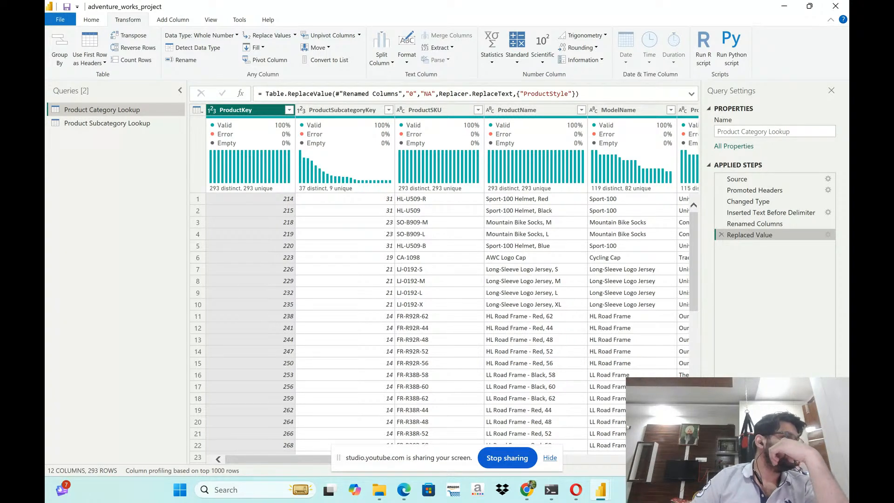
key("alt+Tab")
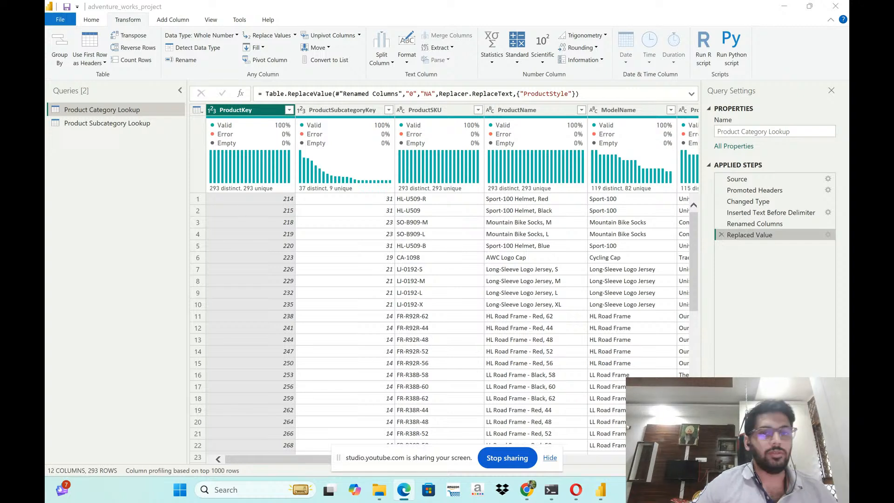
- Import the AdventureWorks Customer Lookup CSV file as a new query and name it Customer Lookup
left_click(138, 128)
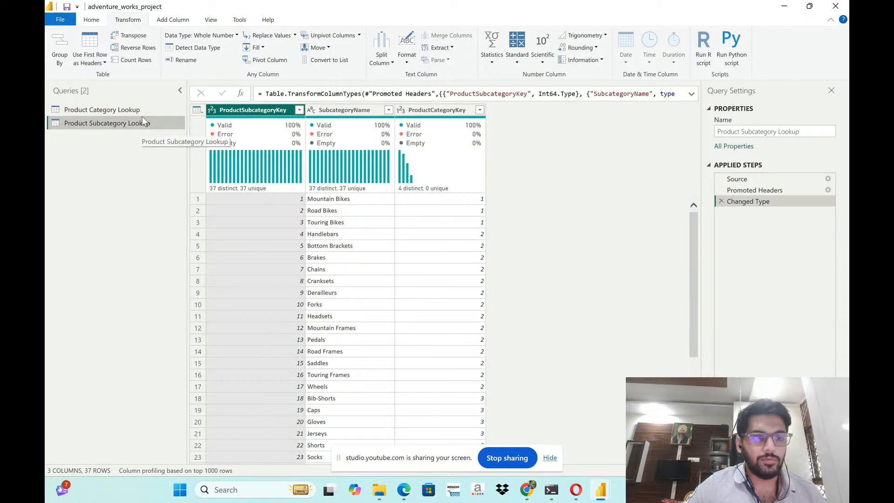
left_click(141, 115)
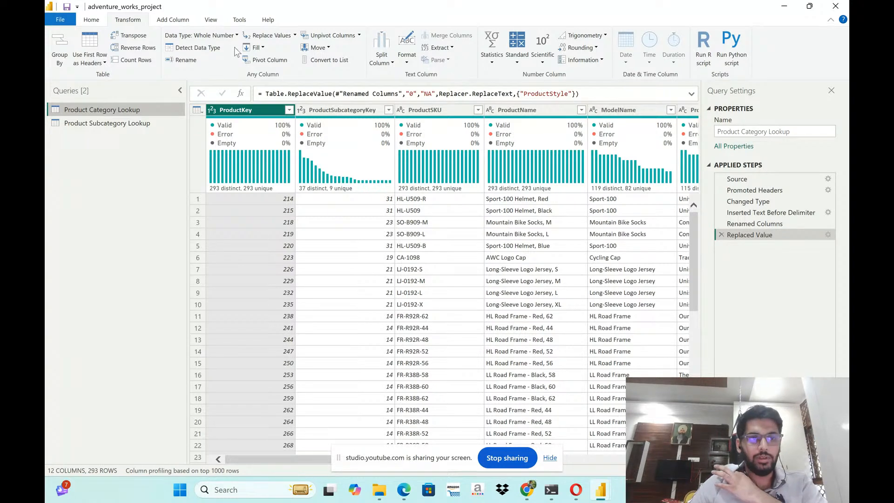
left_click(91, 20)
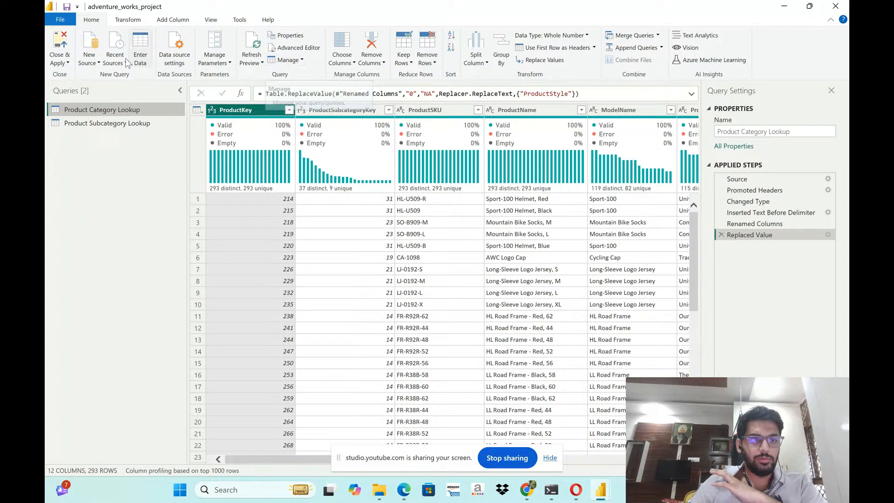
left_click(98, 63)
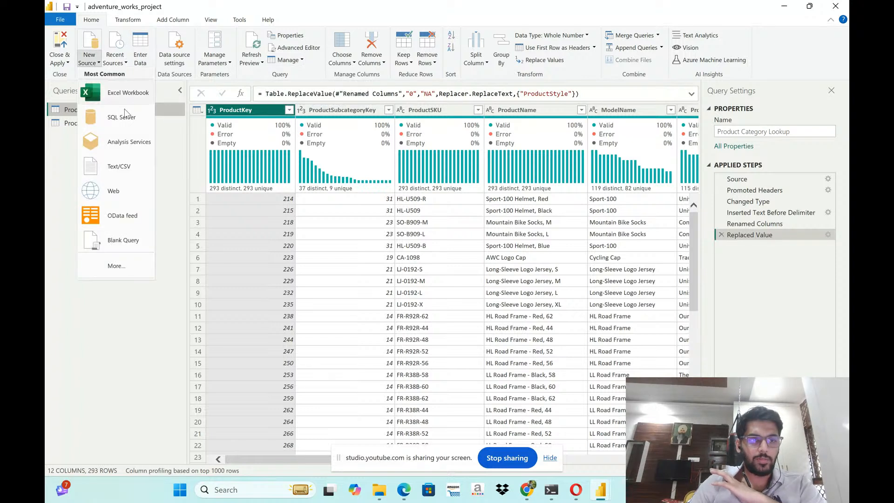
left_click(123, 176)
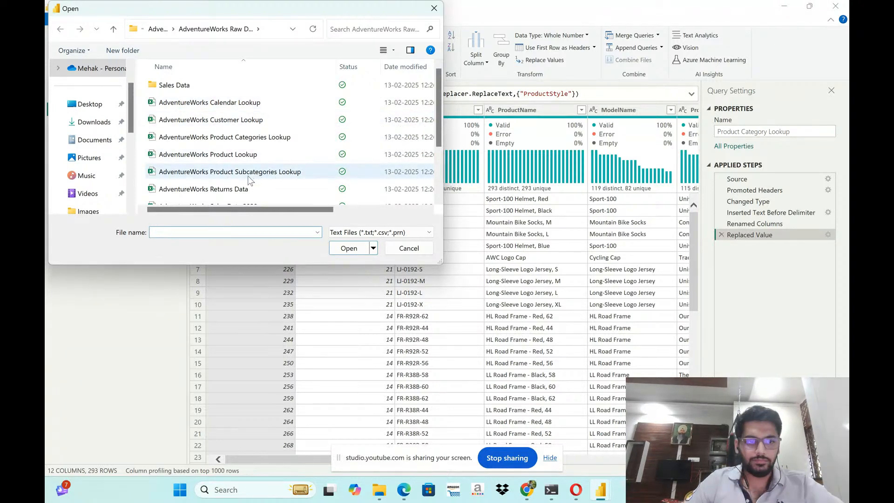
scroll(248, 175, "down", 3)
scroll(249, 177, "up", 5)
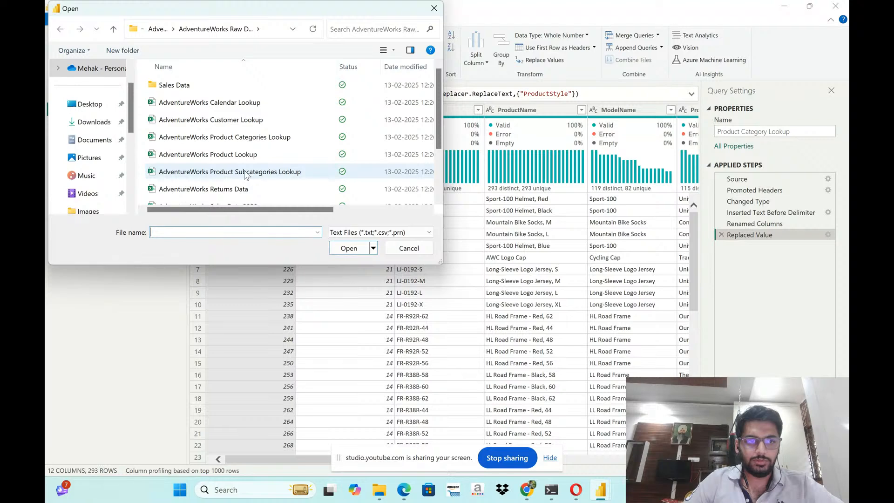
left_click(237, 121)
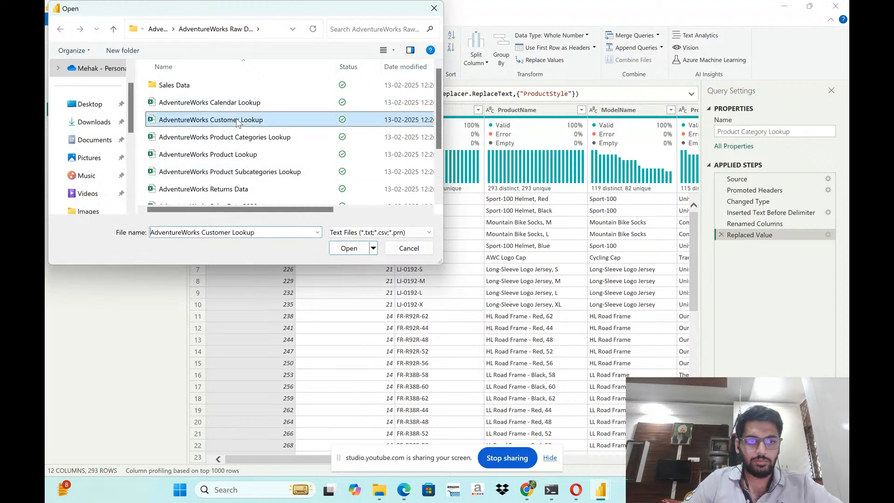
left_click(340, 251)
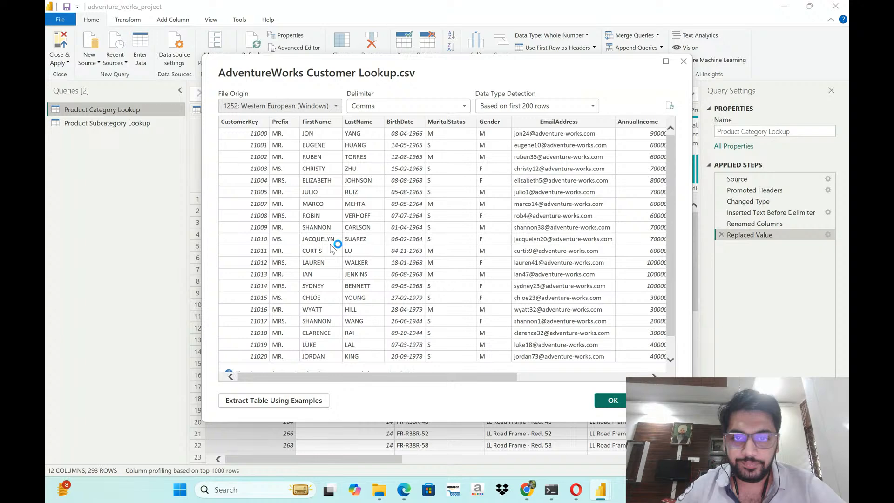
left_click(605, 401)
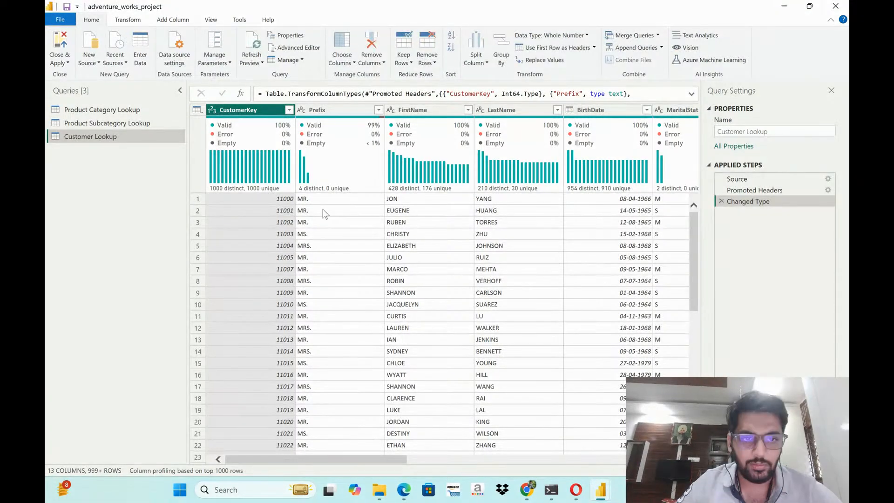
- Examine the column profiles of the Customer Lookup query, from Prefix and FirstName through to Occupation
left_click(335, 111)
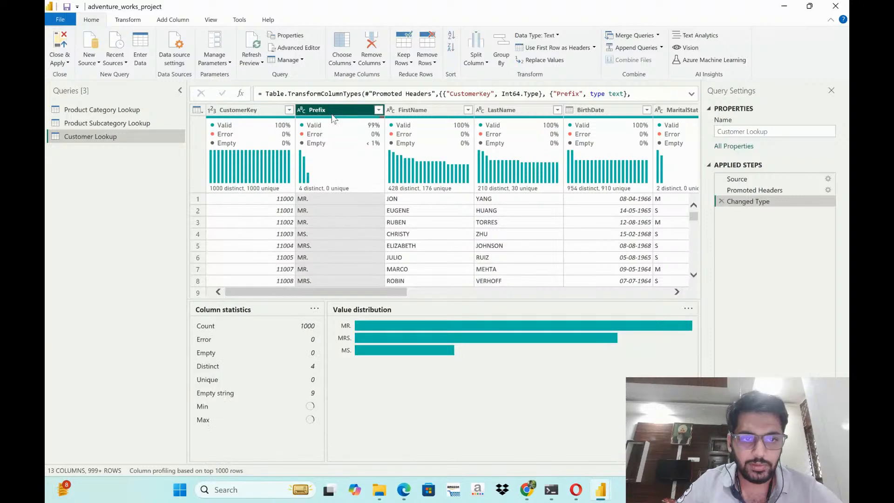
mouse_move(357, 175)
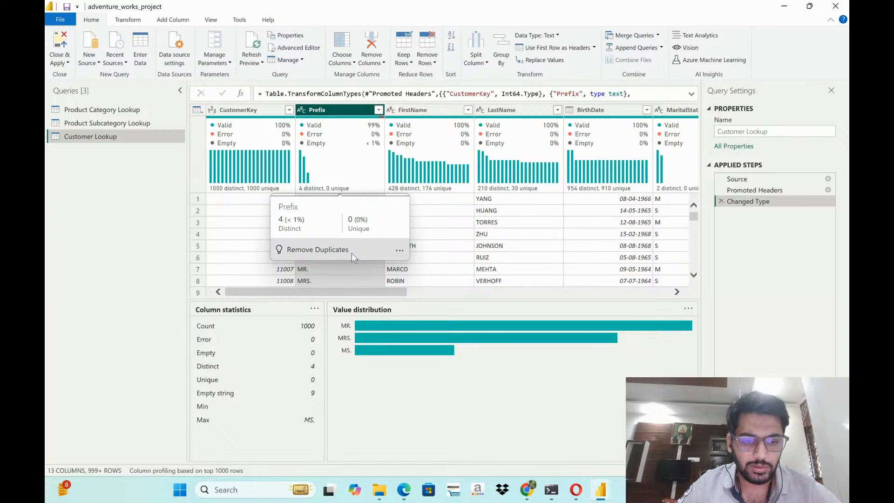
scroll(375, 281, "right", 2)
left_click(350, 118)
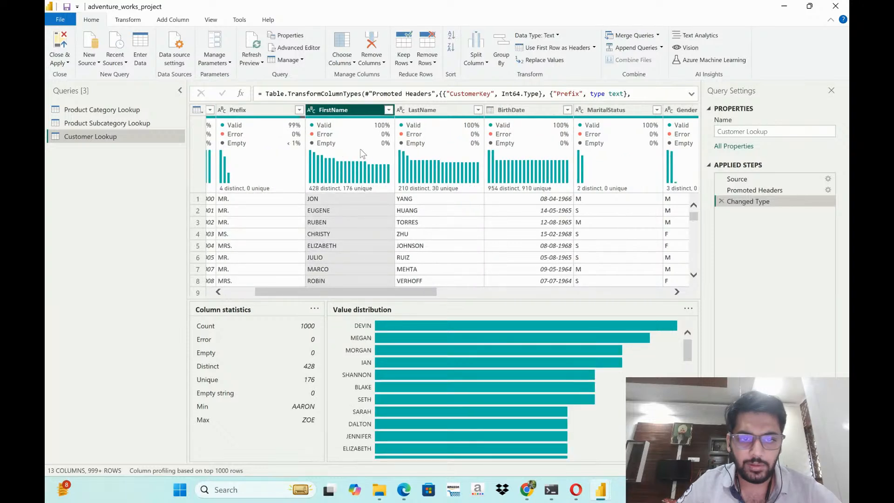
mouse_move(347, 177)
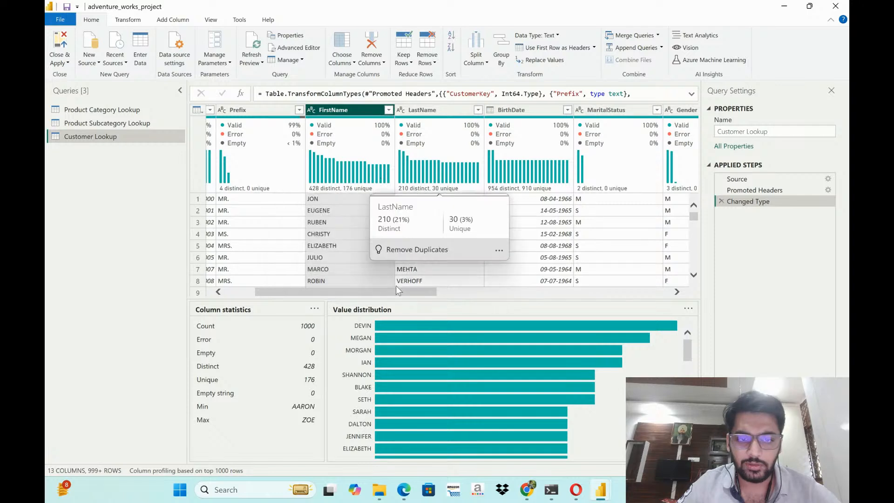
left_click_drag(397, 289, 418, 289)
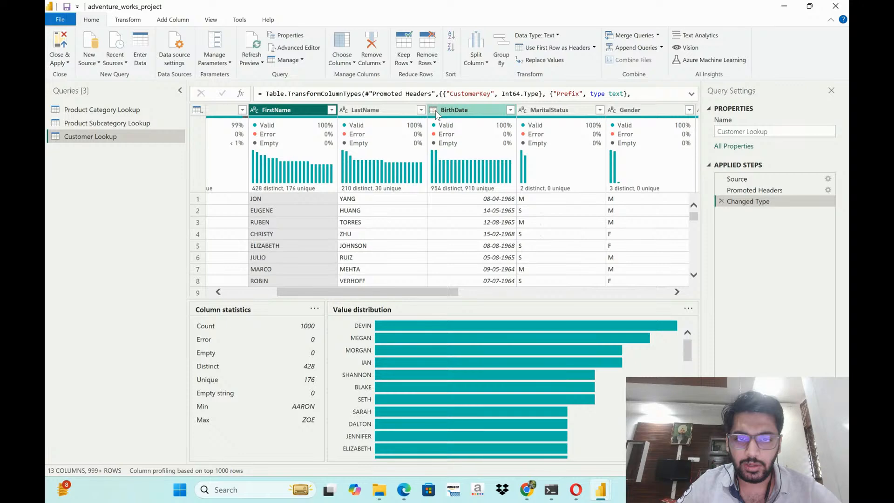
left_click_drag(438, 292, 521, 298)
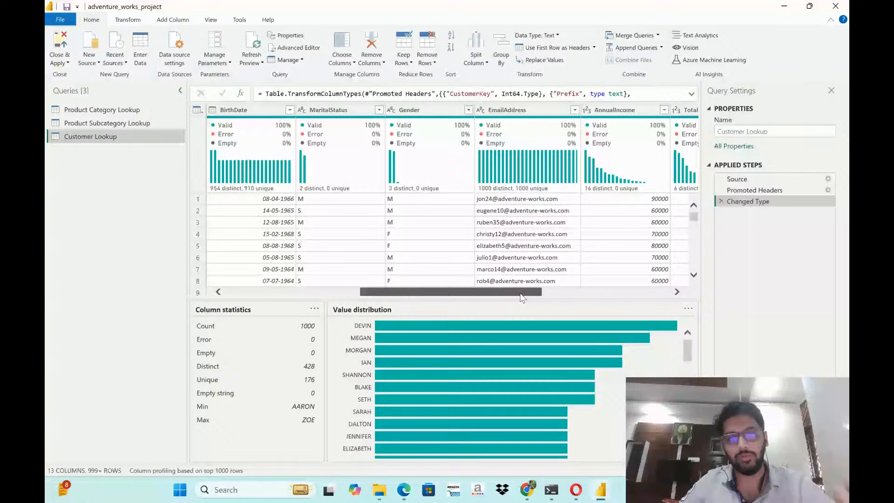
left_click_drag(522, 298, 621, 287)
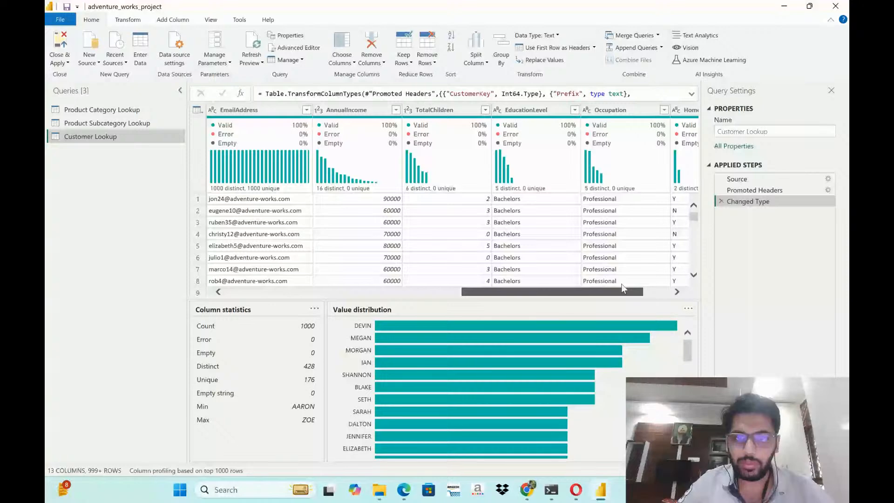
left_click_drag(621, 284, 355, 309)
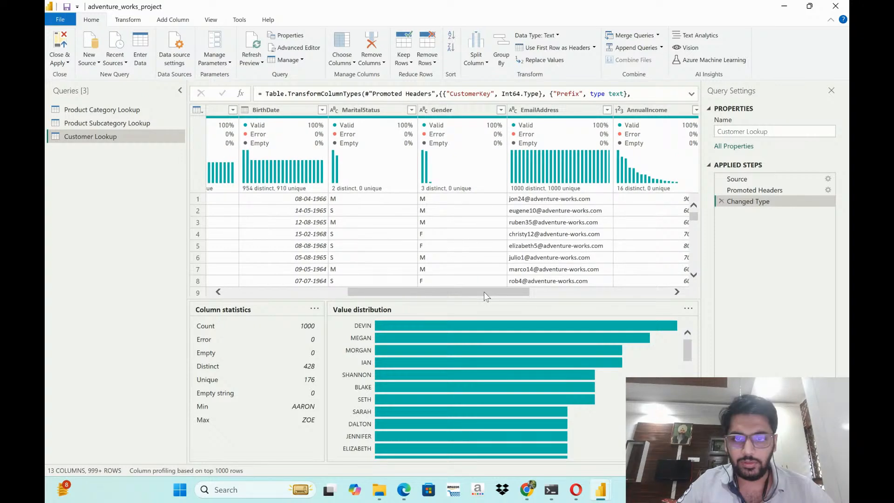
- Duplicate the EmailAddress column in the Customer Lookup query
left_click(540, 110)
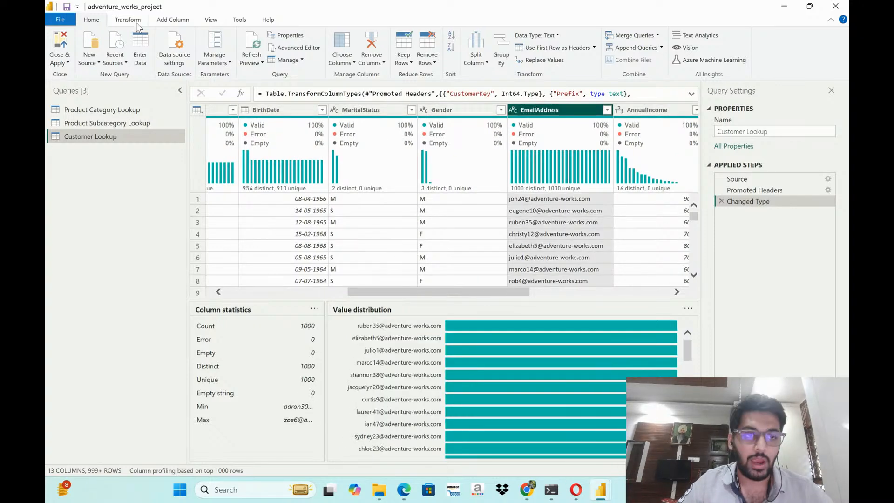
left_click(173, 20)
left_click(185, 60)
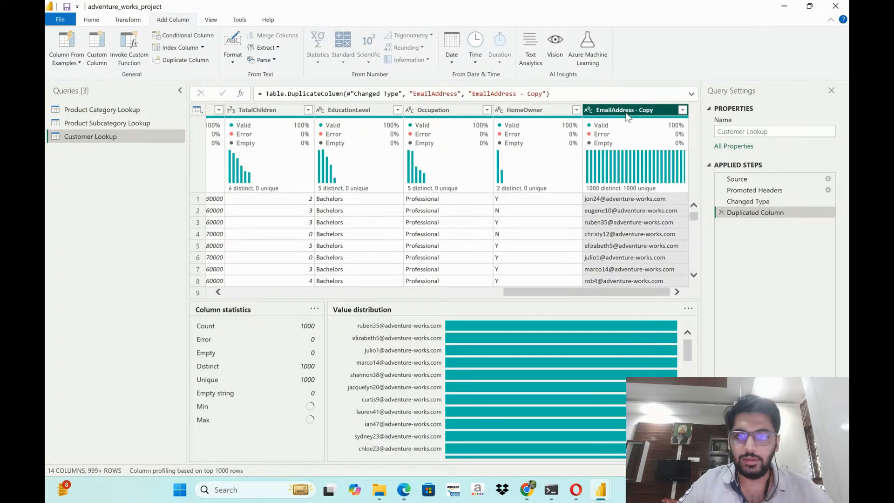
- Rename the duplicated email column as Domain Name
double_click(648, 110)
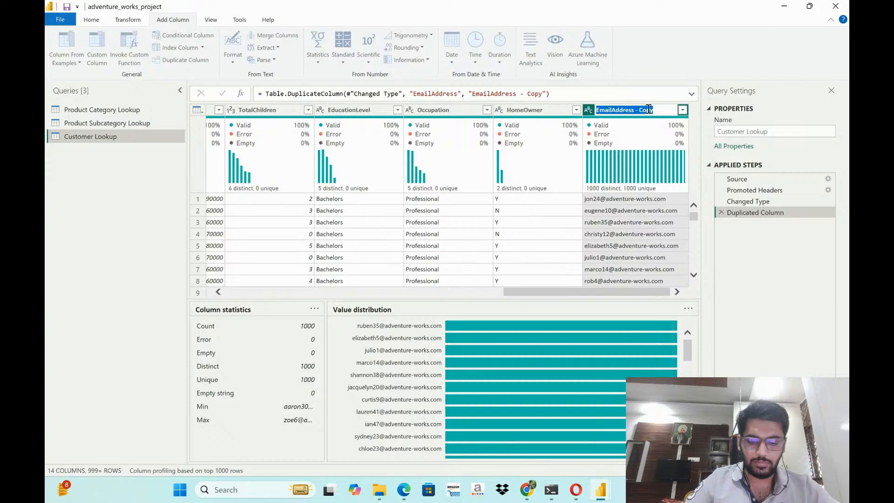
type("DOmain")
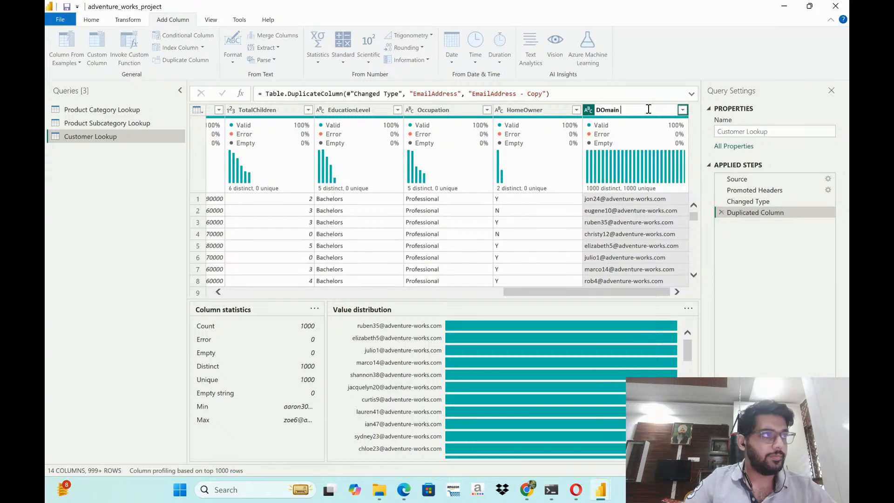
type(" Name")
key("Home")
key("Right")
key("Return")
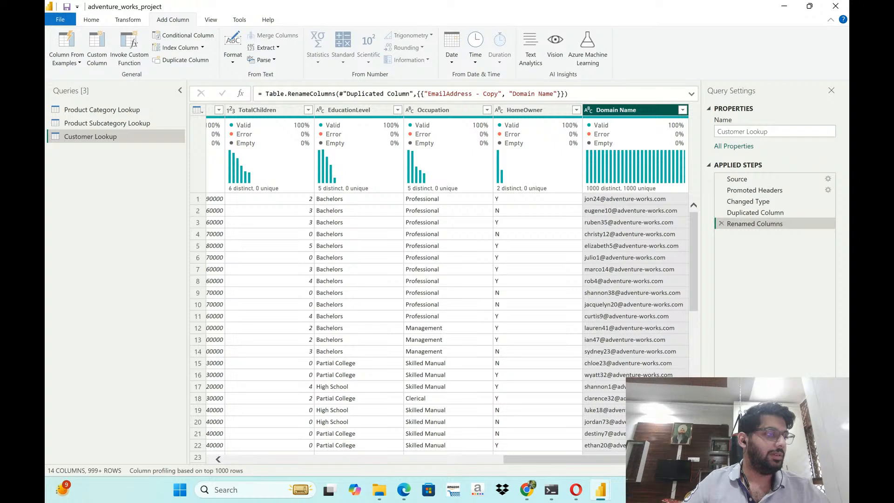
key("alt+Tab")
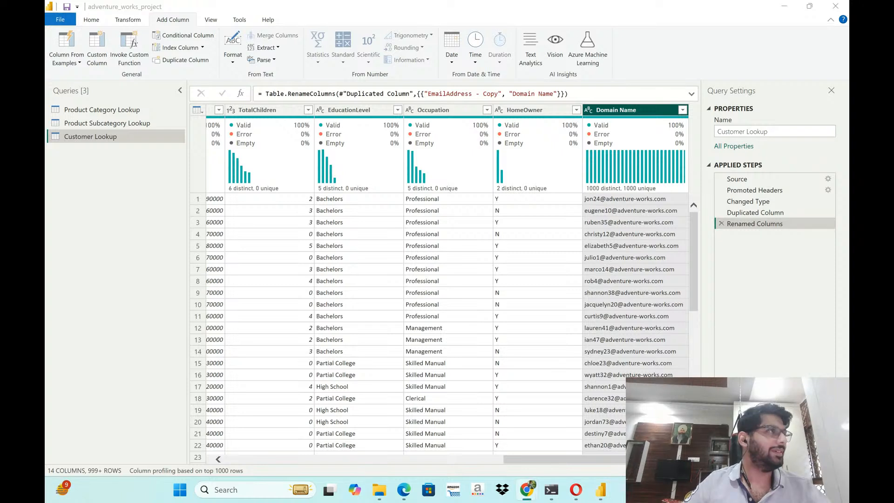
key("alt+Tab")
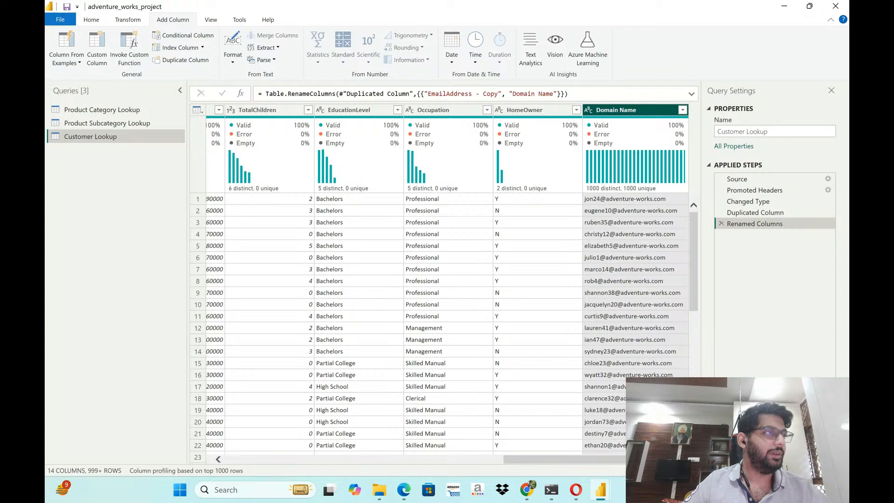
key("alt+Tab")
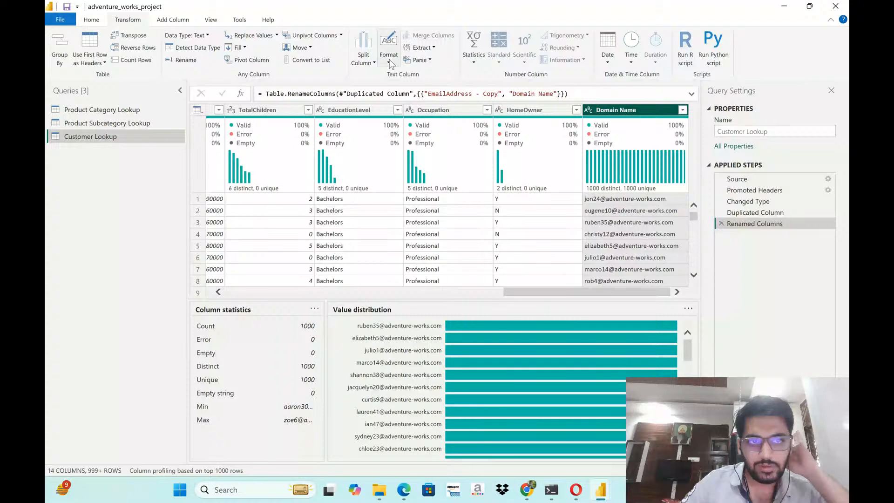
- Reduce the Domain Name column to the text between the start delimiter "@" and the end delimiter "."
left_click(371, 60)
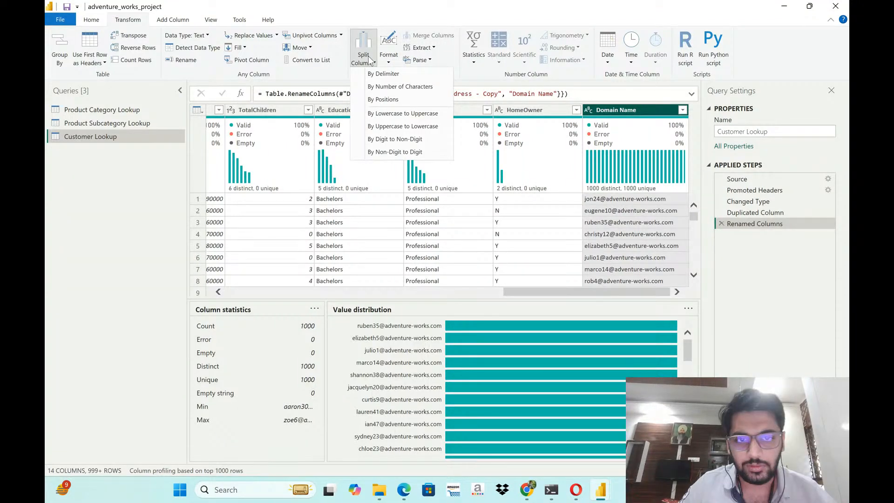
left_click(425, 48)
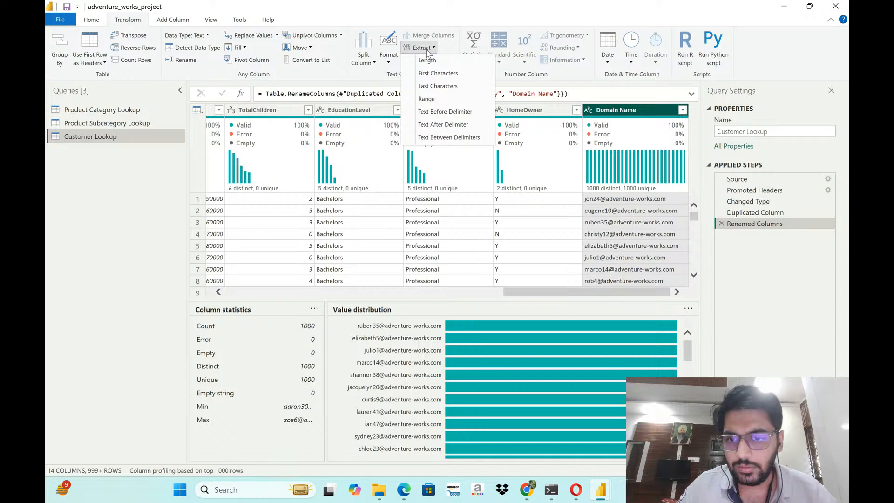
left_click(471, 138)
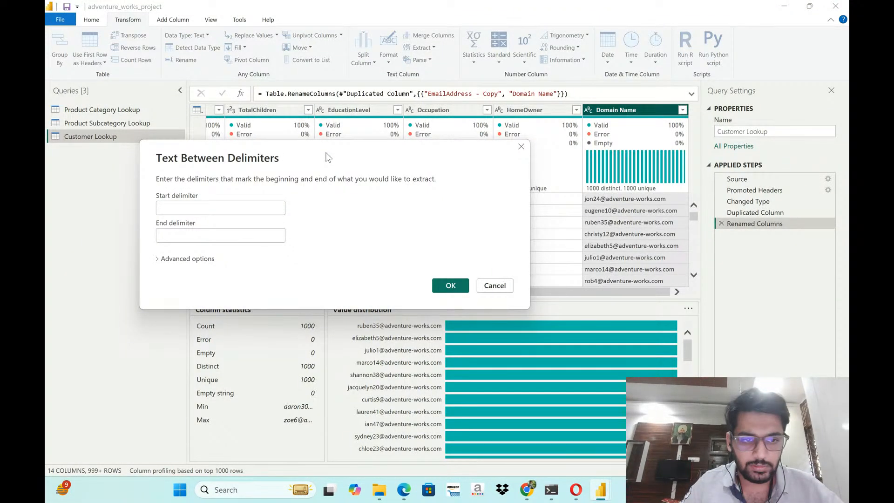
left_click(270, 211)
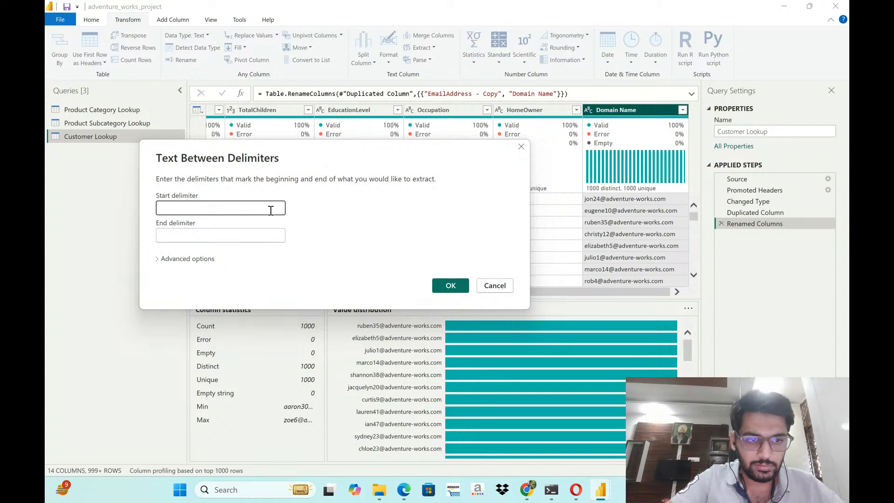
type("@")
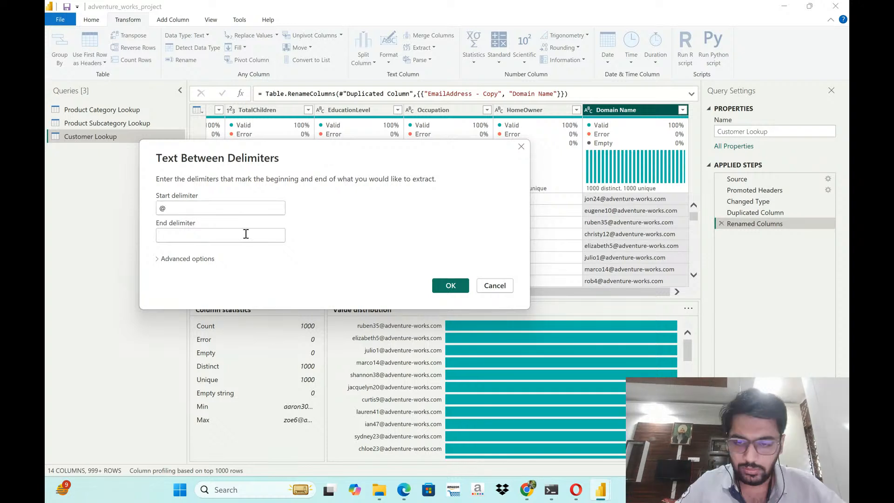
left_click(246, 234)
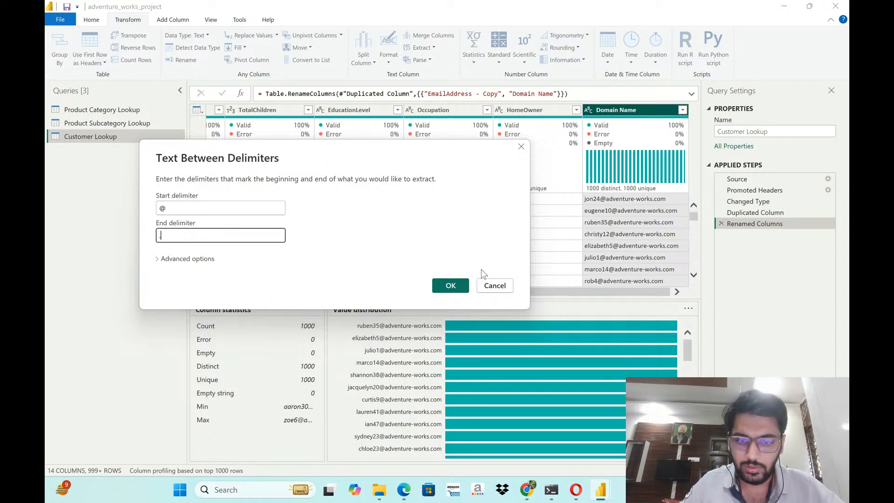
type(".")
left_click(455, 289)
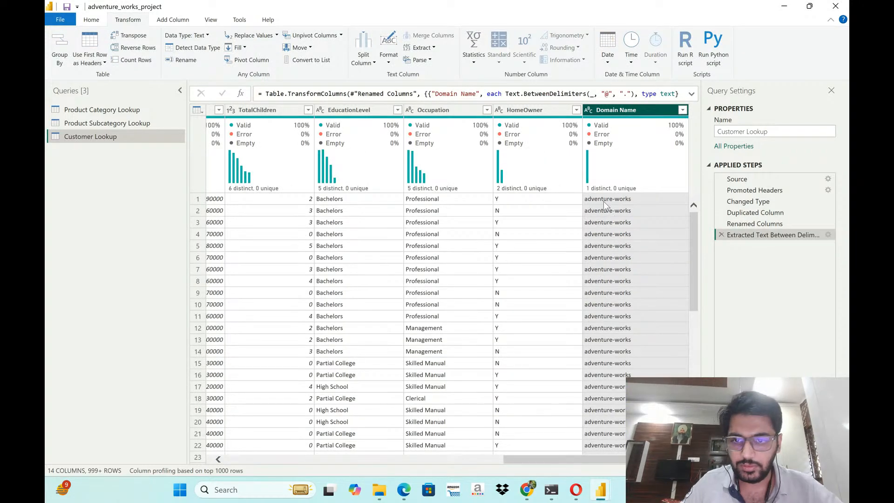
- Replace every "-" in the Domain Name column with nothing
left_click(621, 114)
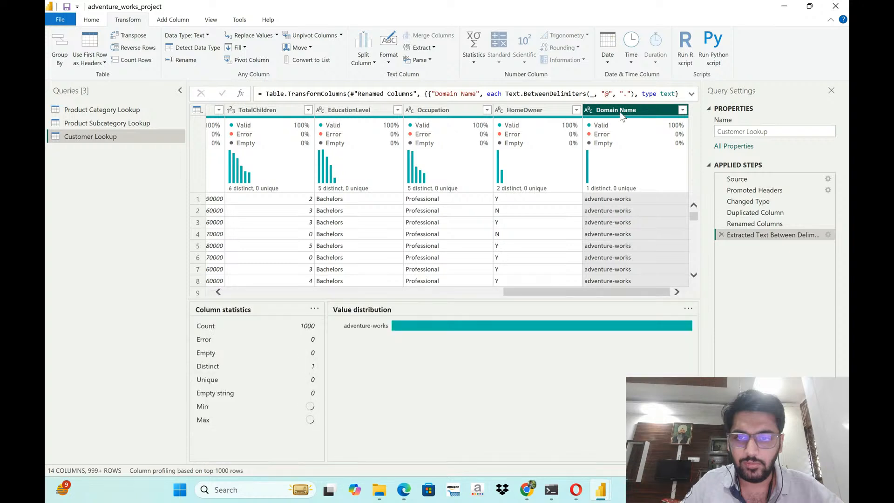
left_click(254, 36)
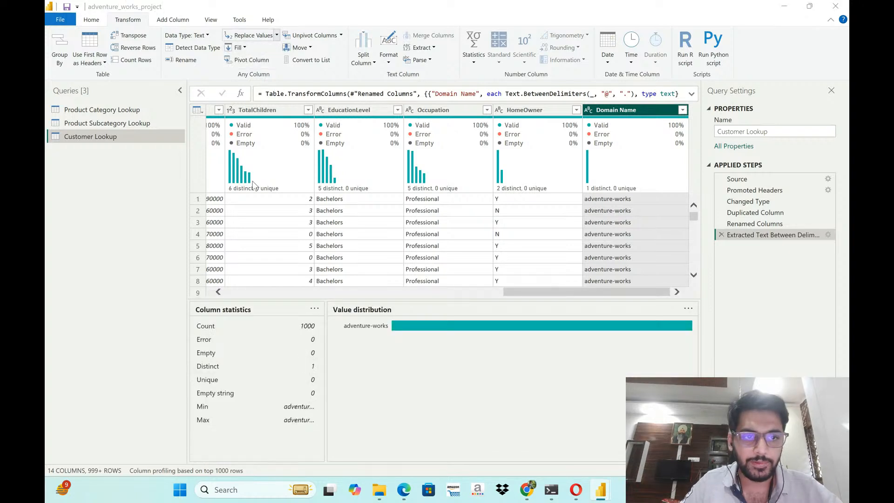
left_click(301, 222)
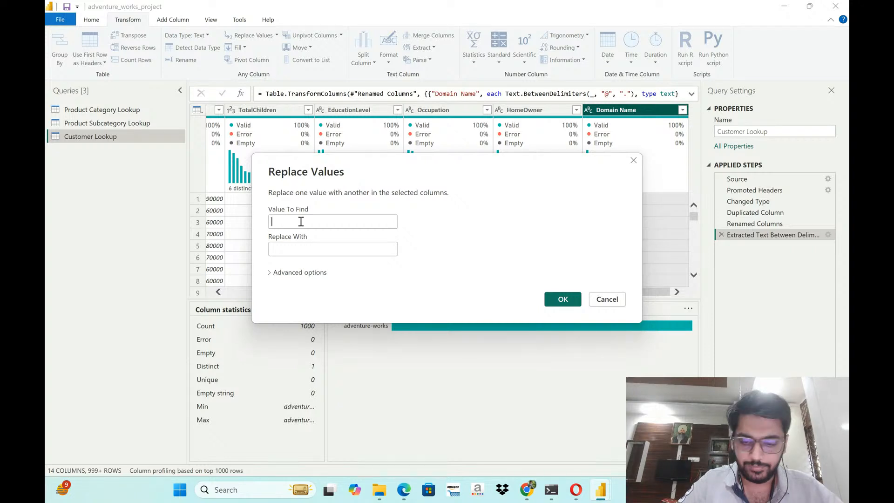
type("-")
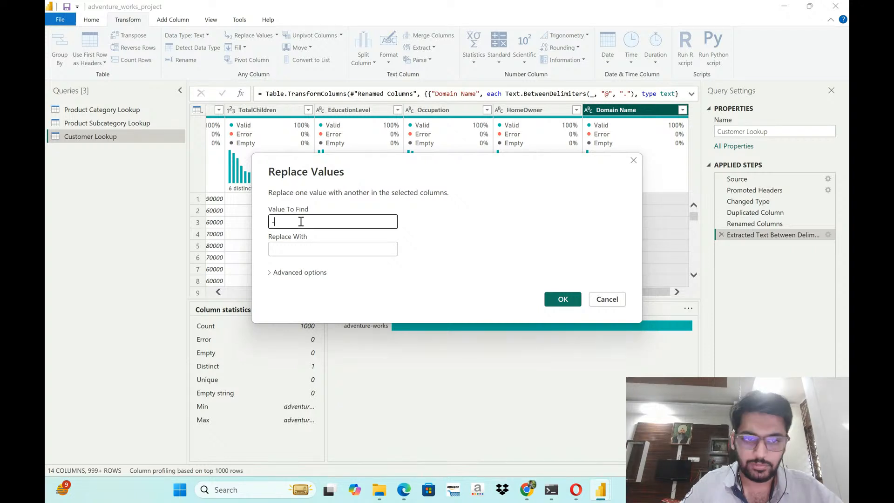
left_click(548, 306)
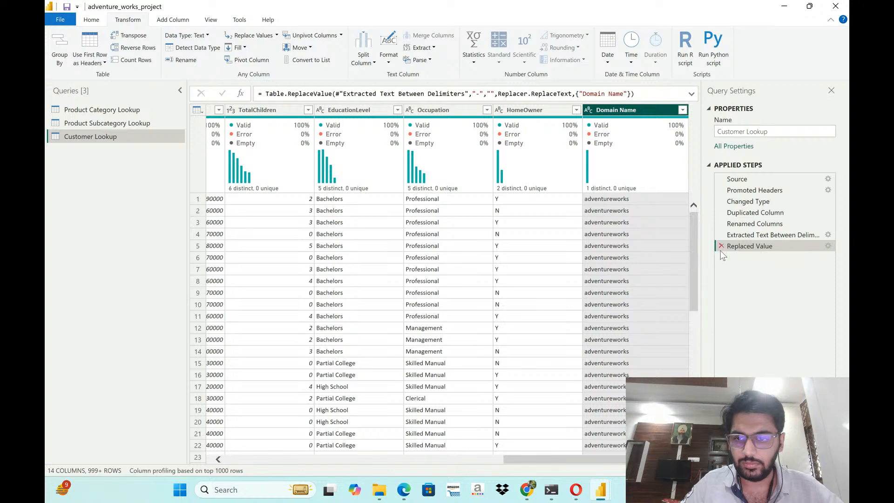
- Edit the Replaced Value step so that "-" is replaced with a space
left_click(745, 237)
left_click(745, 246)
left_click(828, 246)
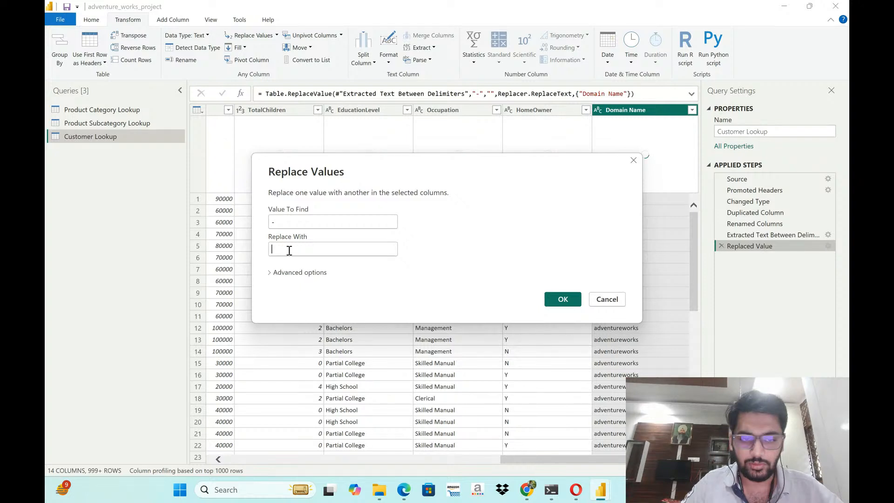
left_click(563, 299)
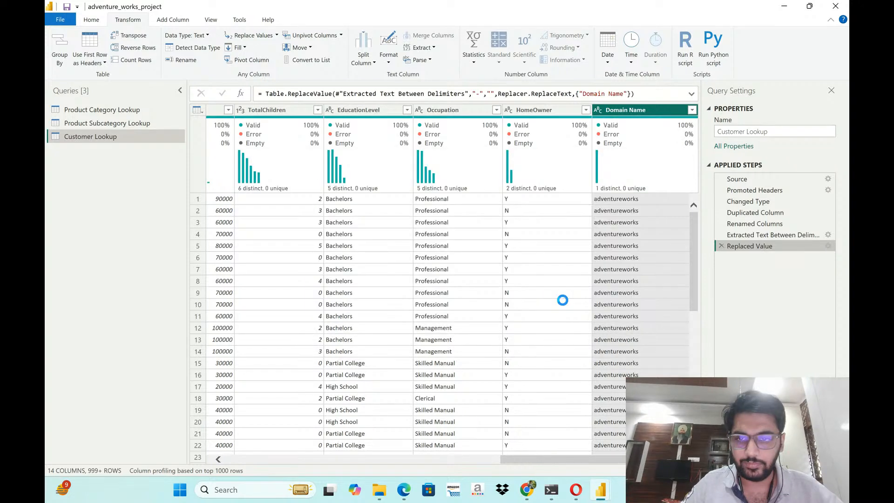
- Format the Domain Name column to capitalize each word
left_click(595, 114)
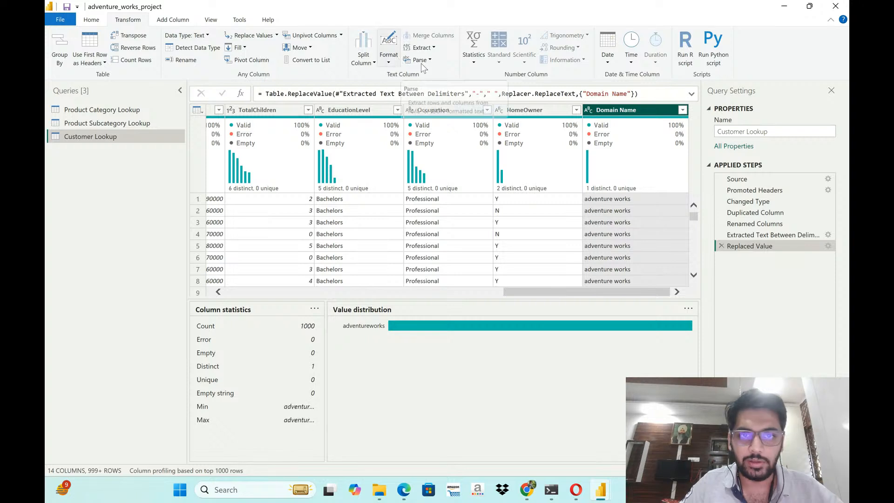
left_click(389, 61)
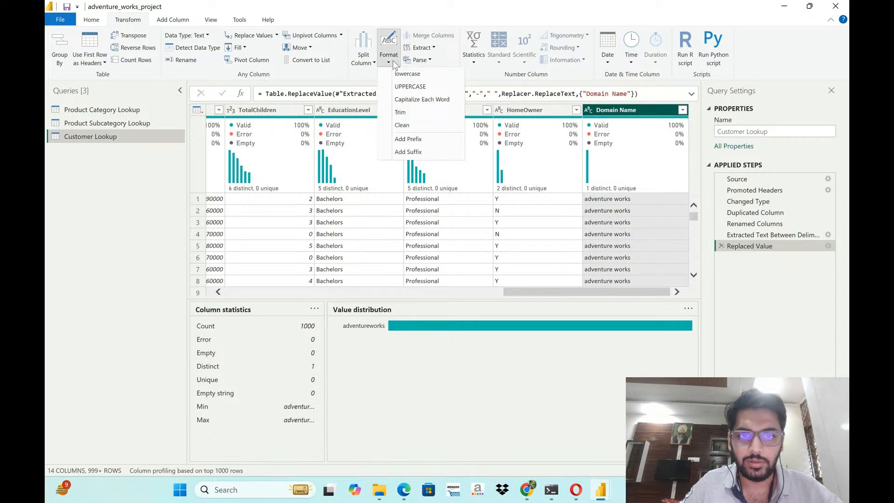
left_click(422, 100)
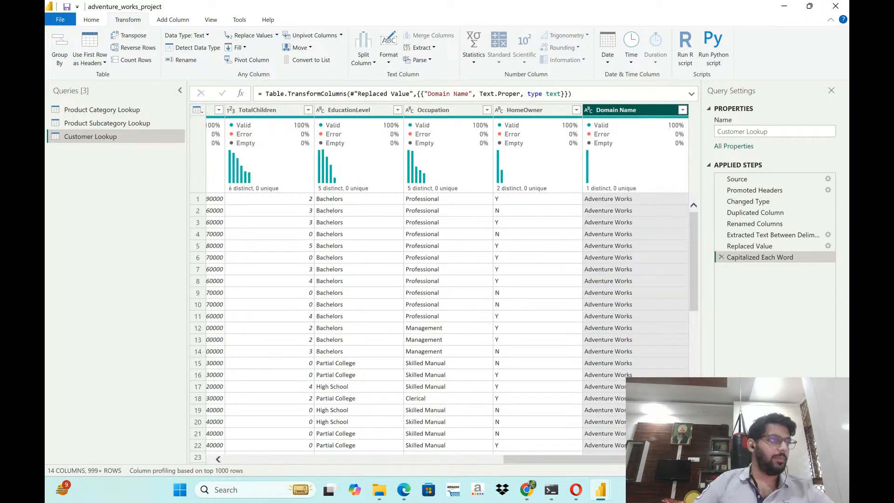
key("alt+Tab")
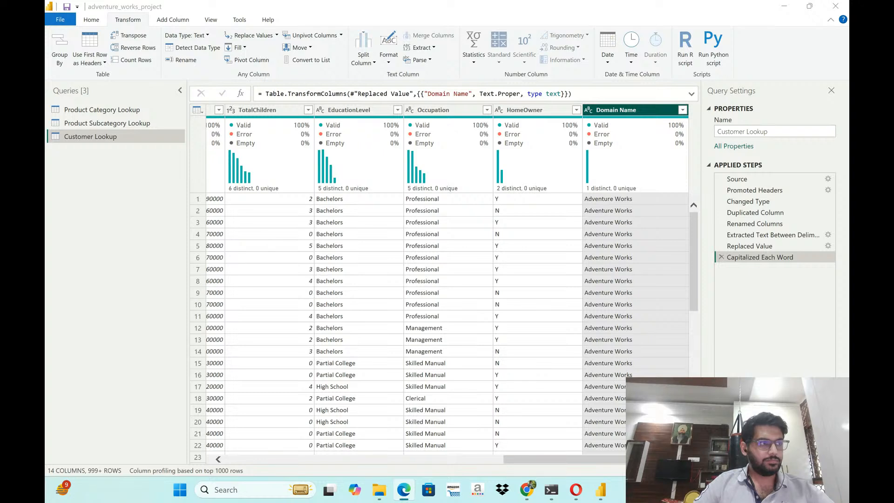
- Merge the FirstName and LastName columns with a Space separator into a new column named "CUstomer Fullname"
left_click_drag(533, 459, 200, 447)
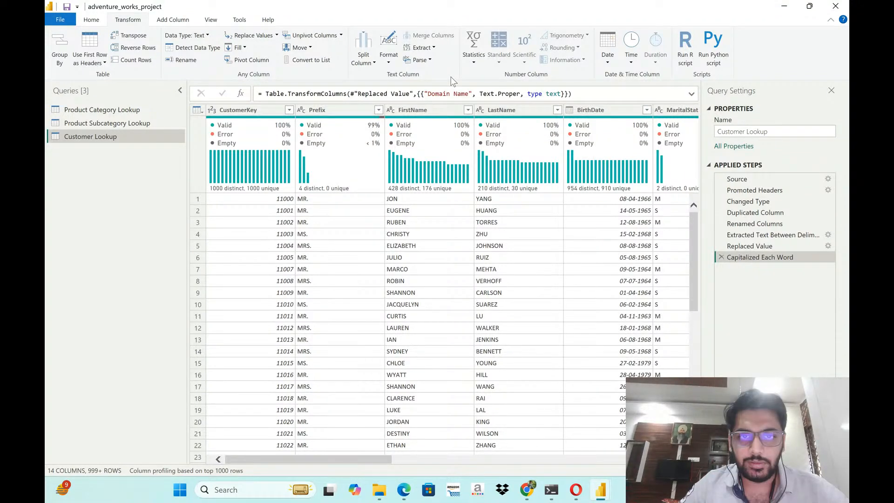
left_click(420, 111)
left_click(499, 113, "ctrl")
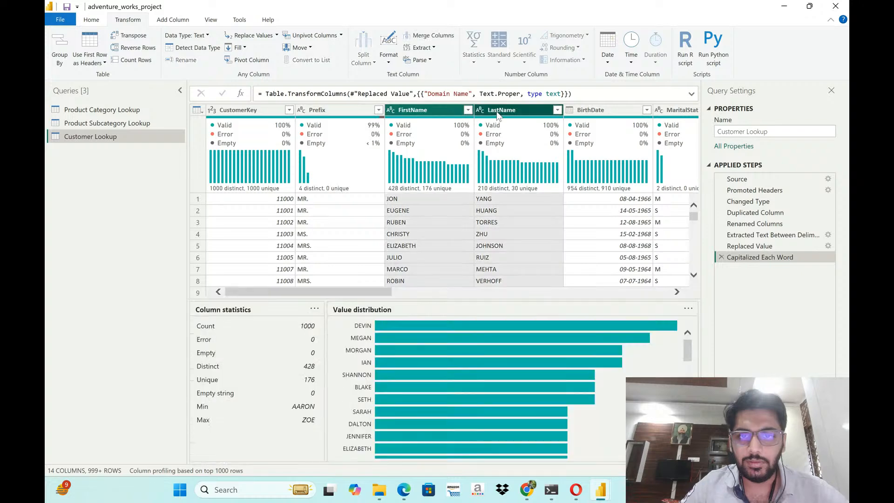
scroll(468, 55, "down", 1)
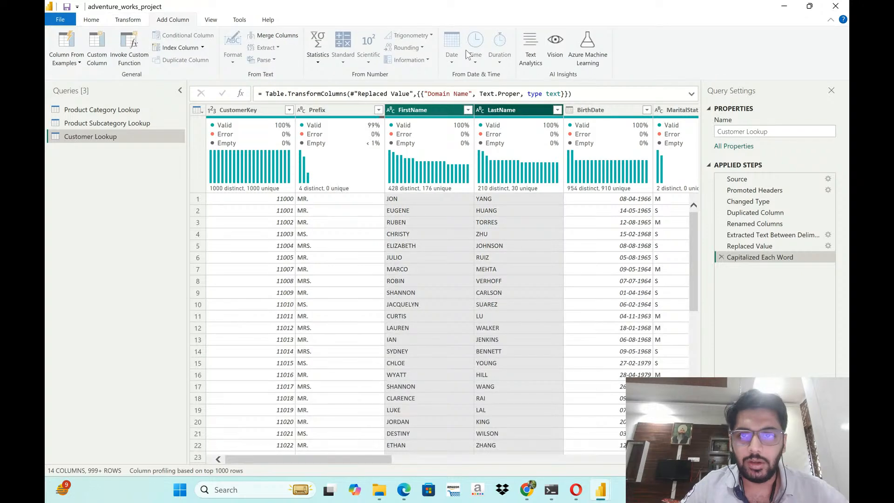
left_click(137, 21)
left_click(442, 37)
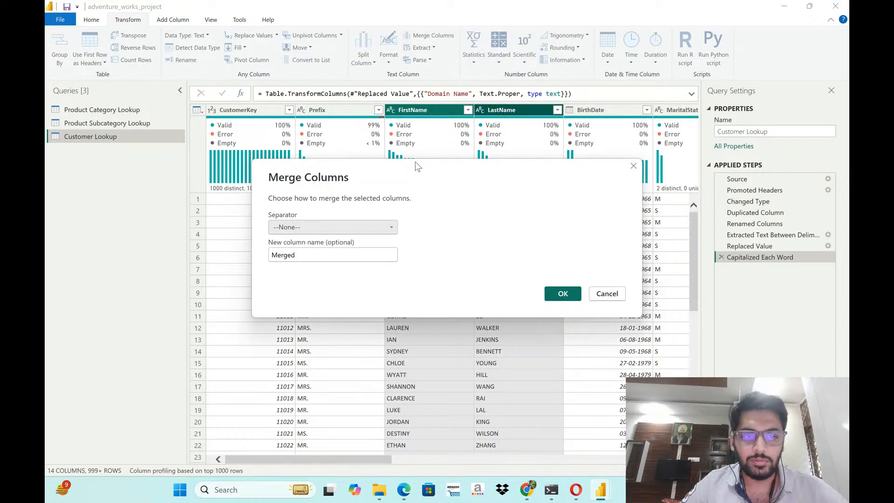
left_click(333, 227)
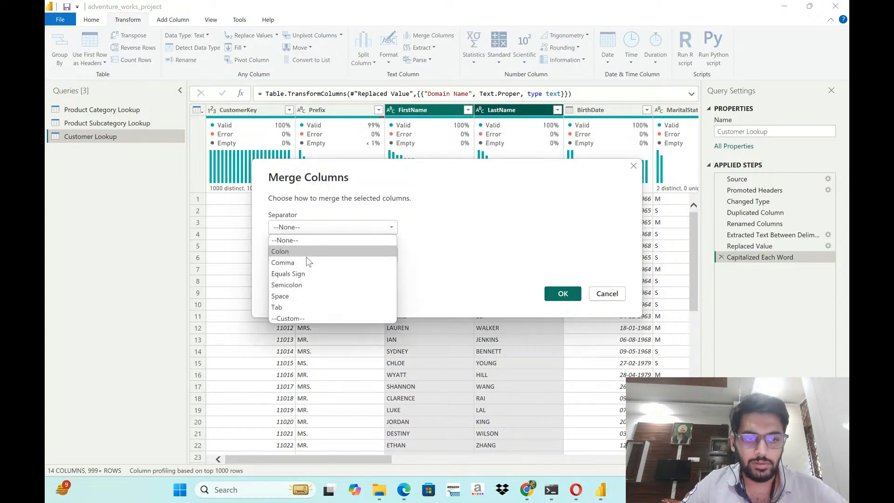
left_click(299, 296)
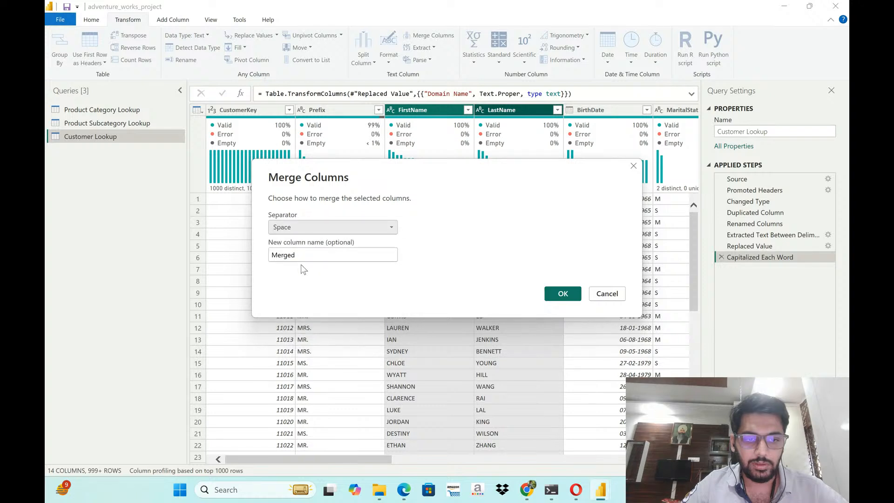
double_click(305, 260)
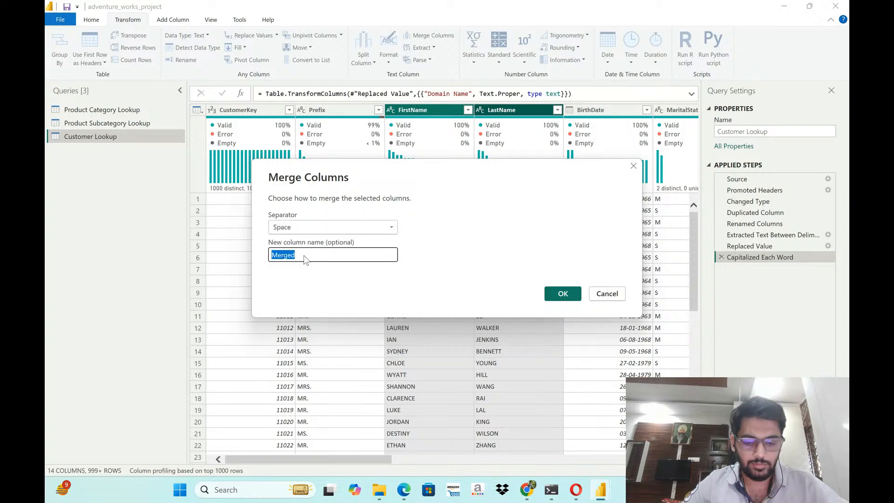
type("CUstomer")
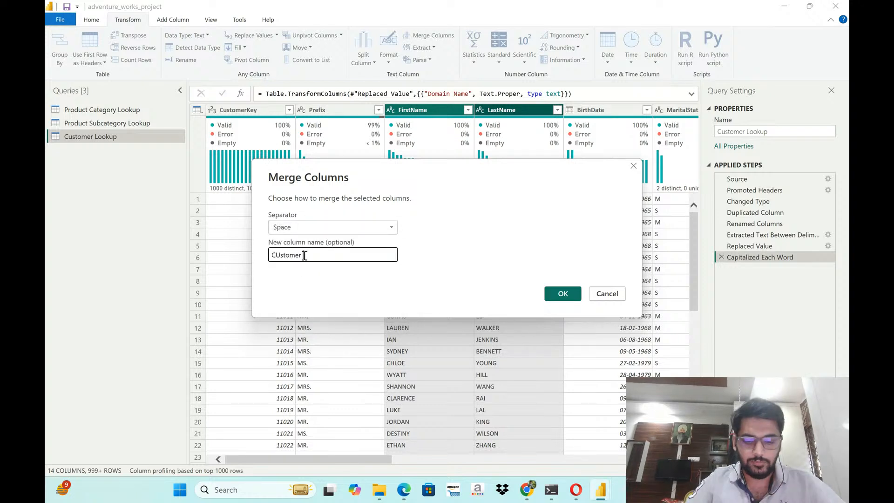
key("Return")
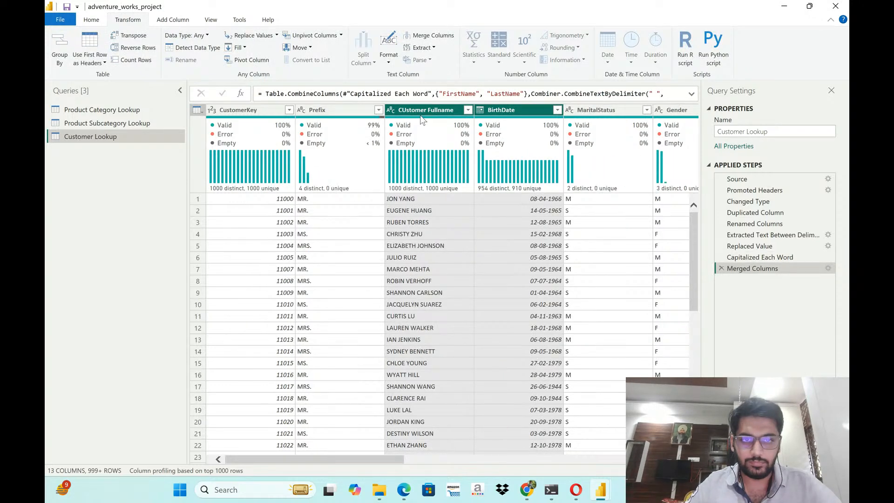
- Correct the merged column's name to "Customer Fullname" in the formula of the Merged Columns step
left_click(692, 95)
left_click(402, 103)
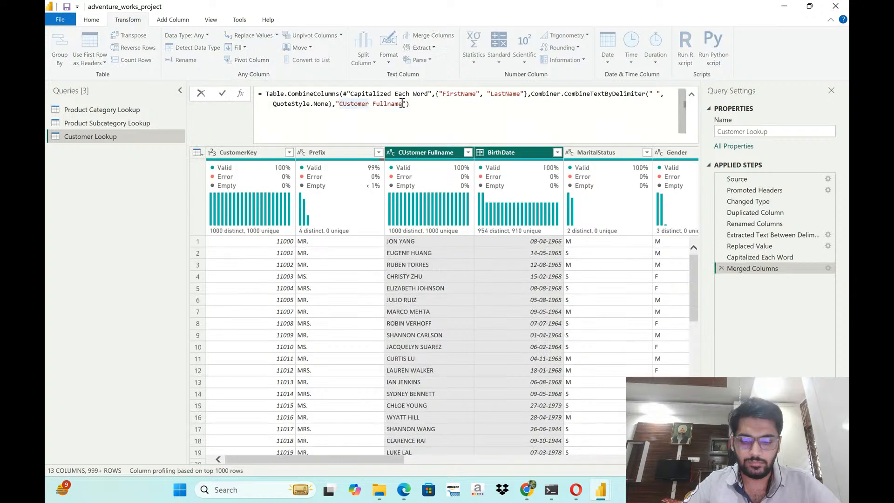
key("BackSpace")
type("u")
key("Return")
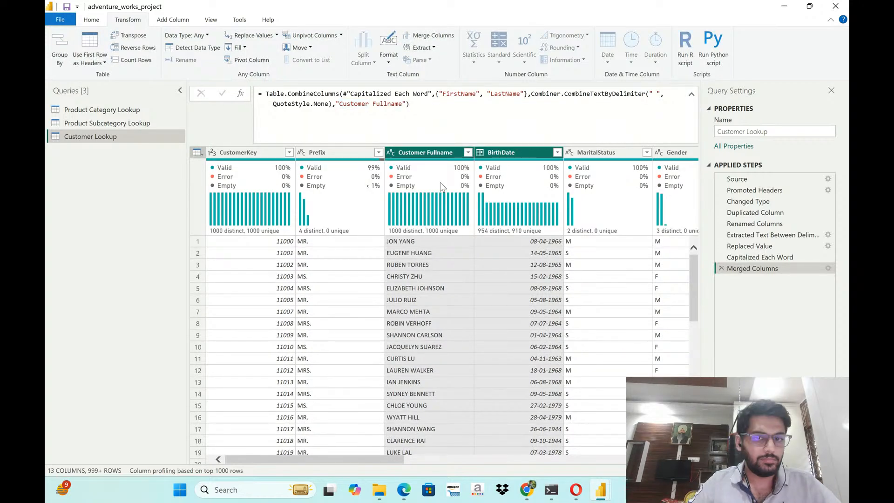
key("alt+Tab")
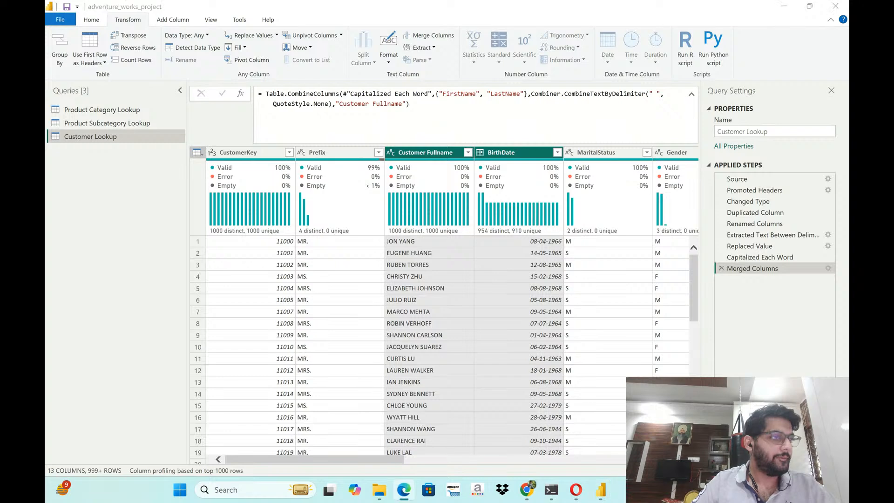
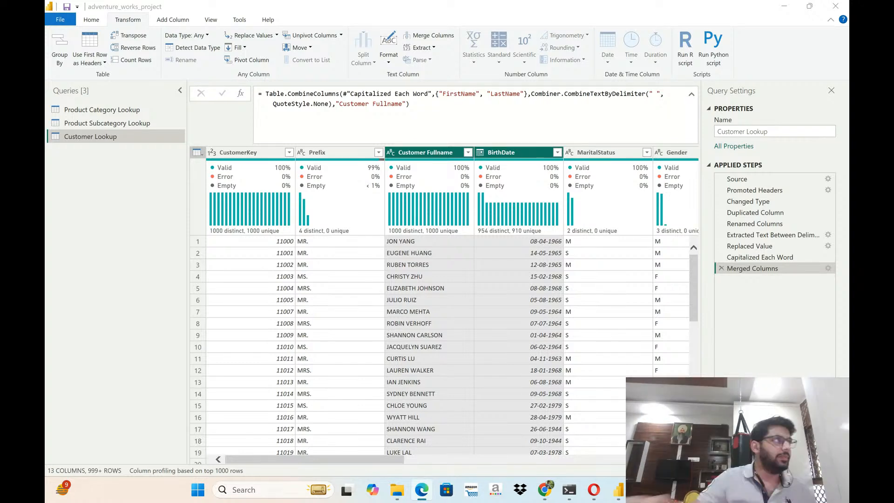
key("alt+Tab")
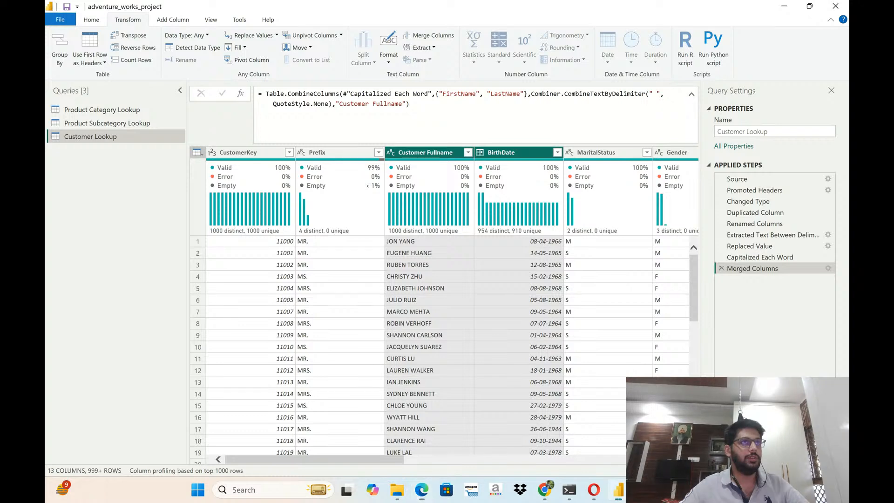
key("alt+Tab")
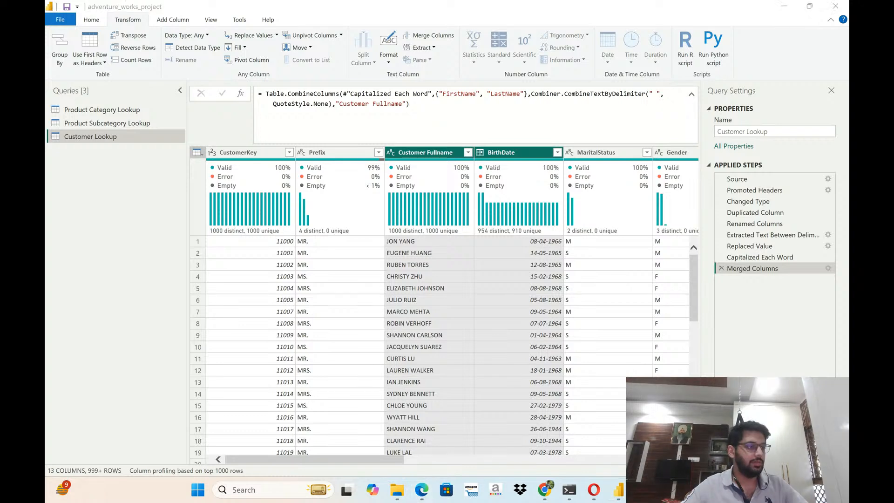